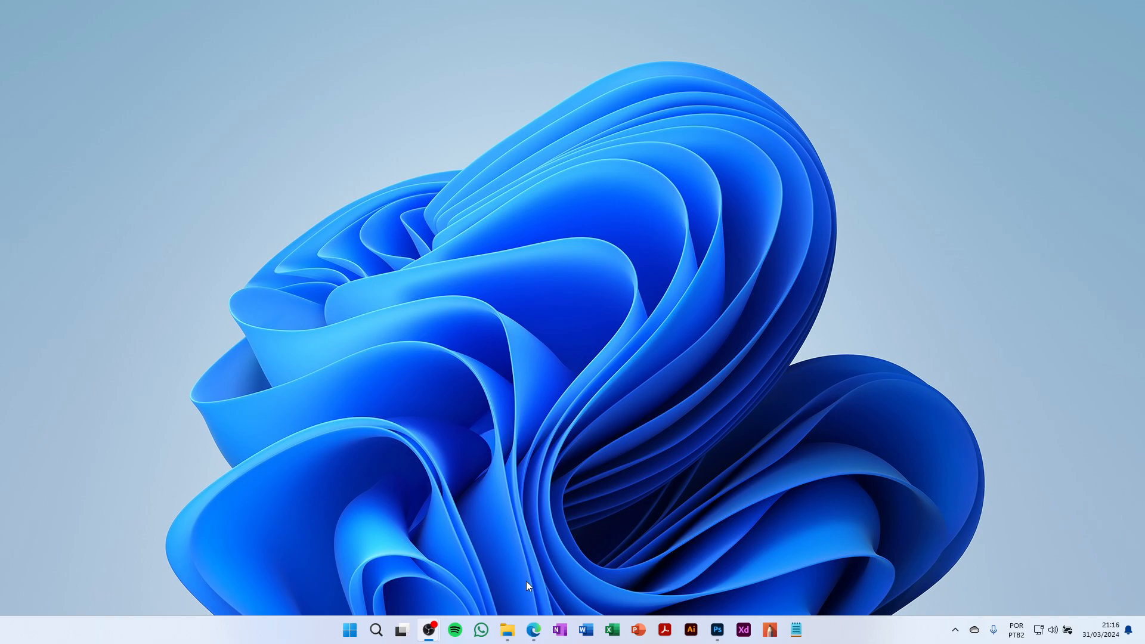
Bring the Edge InPrivate window showing the Google home page to the front
mouse_move(531, 624)
left_click(582, 584)
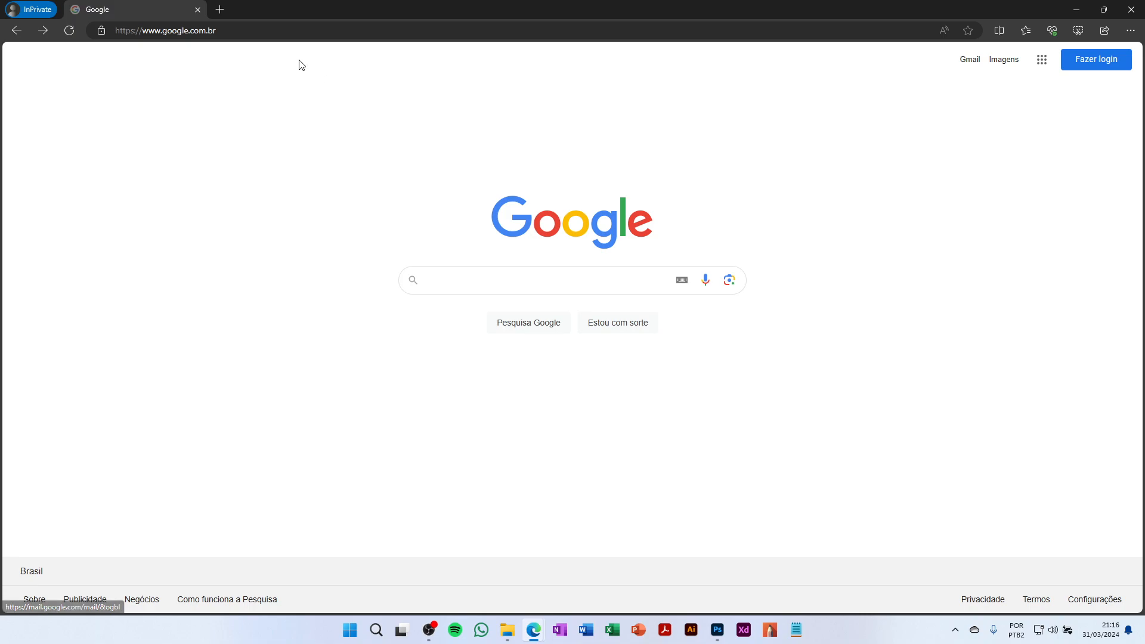
Search for 'google', open the Google homepage result, and go to its sign-in page
left_click(484, 283)
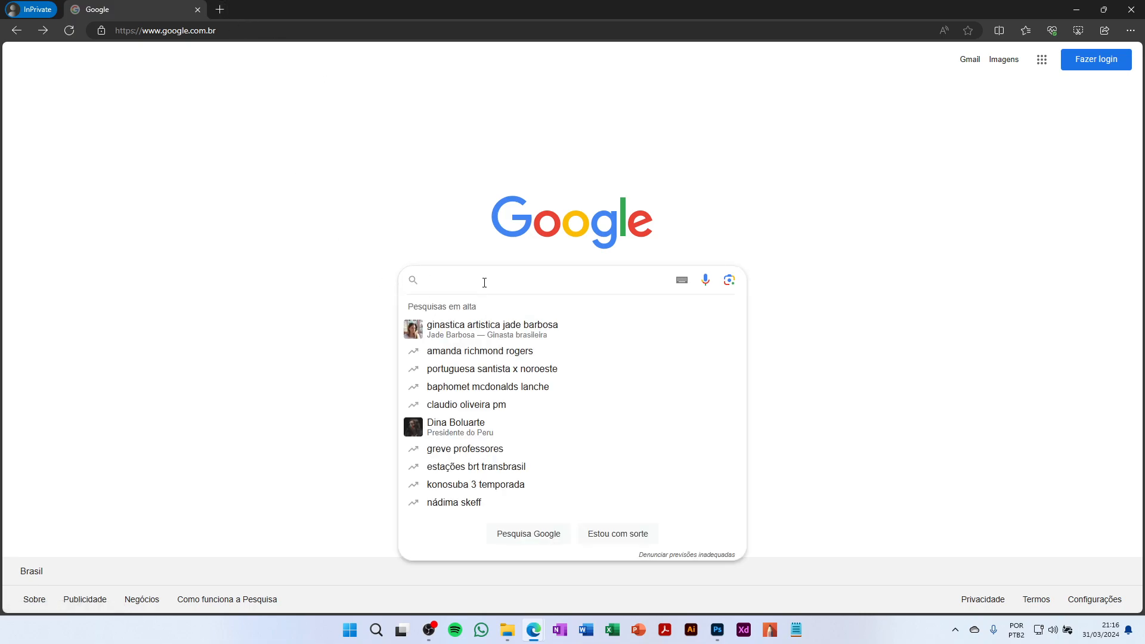
type("google")
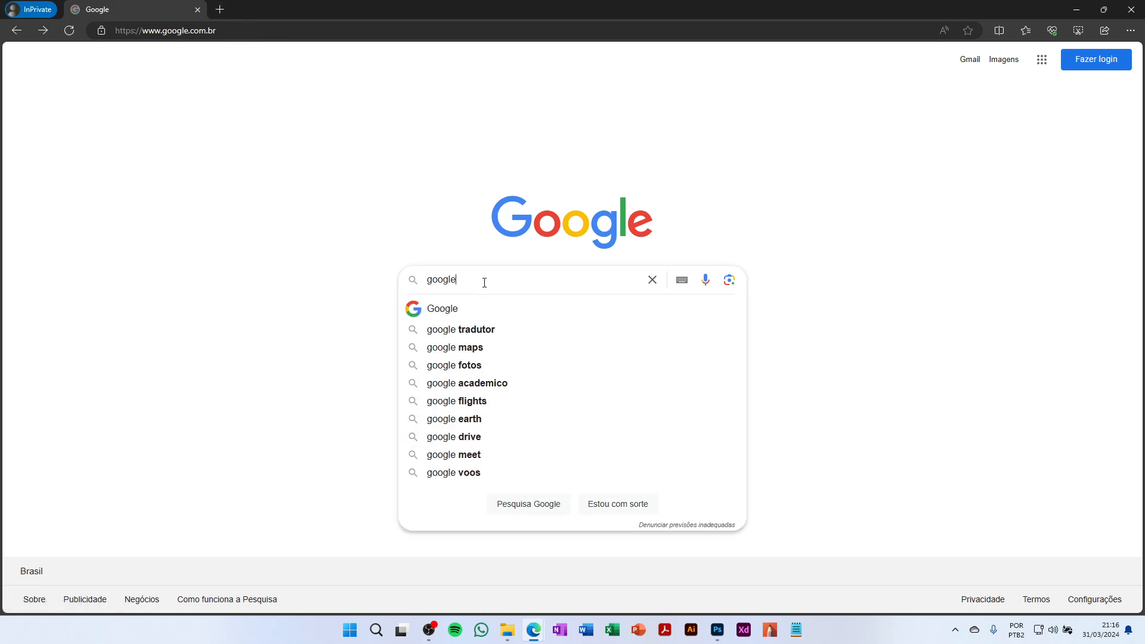
key("Return")
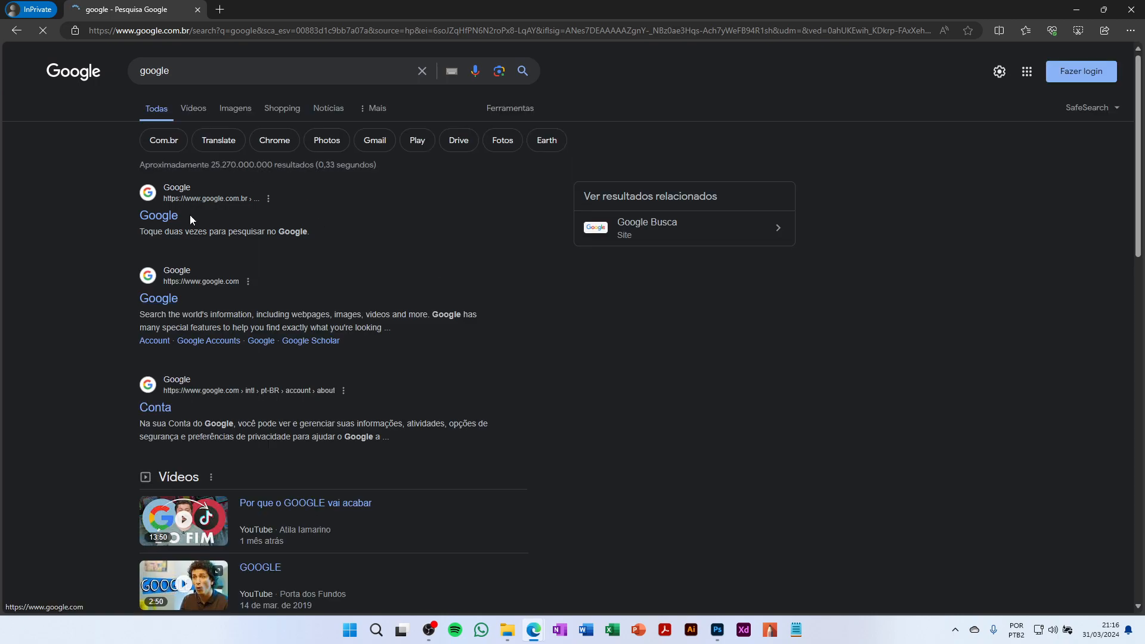
left_click(159, 221)
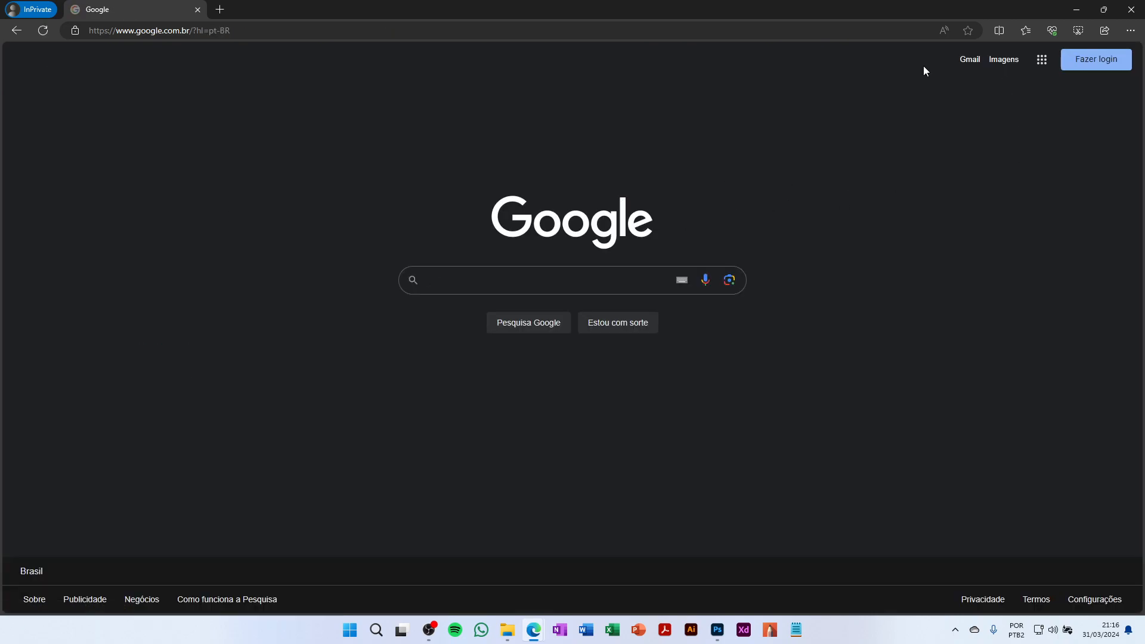
left_click(1065, 63)
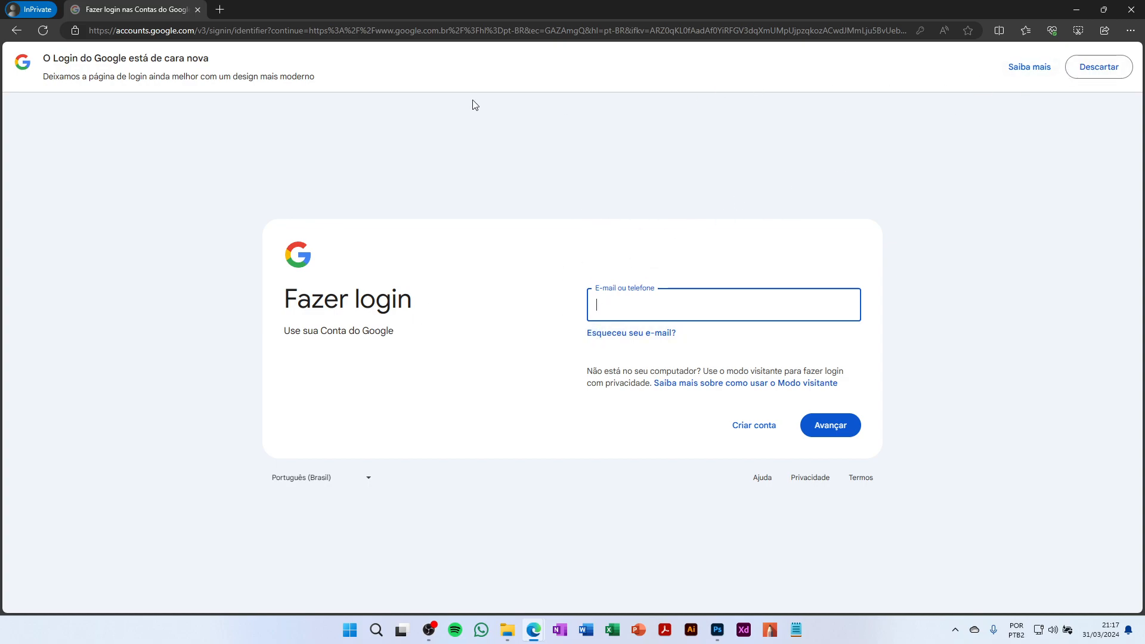
Dismiss the sign-in design notice and start creating an account for personal use
left_click(1092, 68)
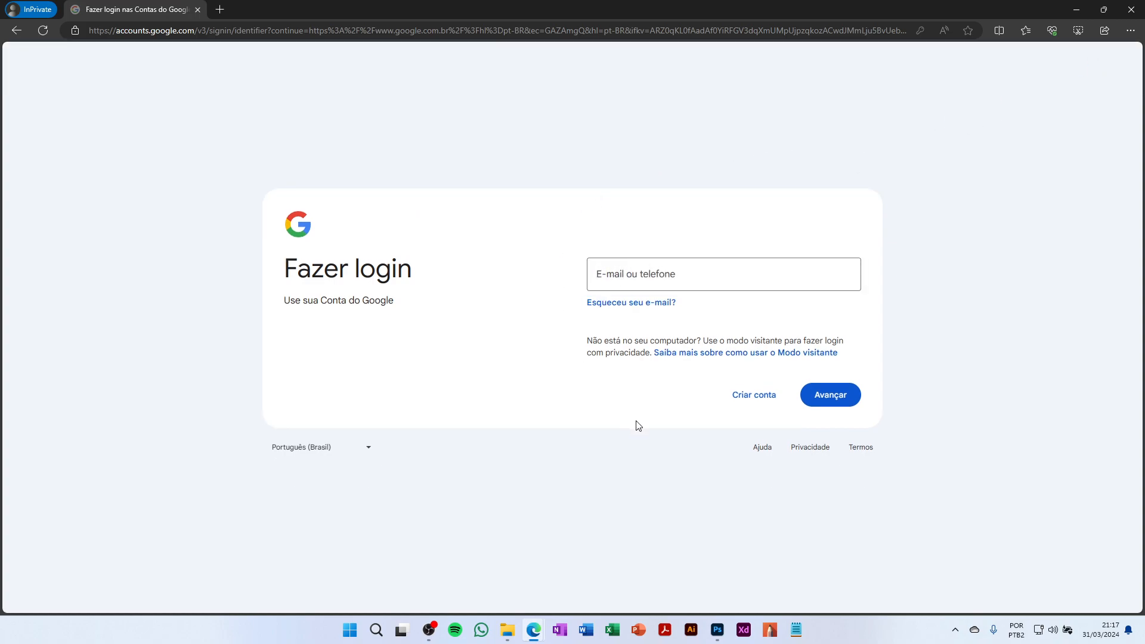
left_click(763, 404)
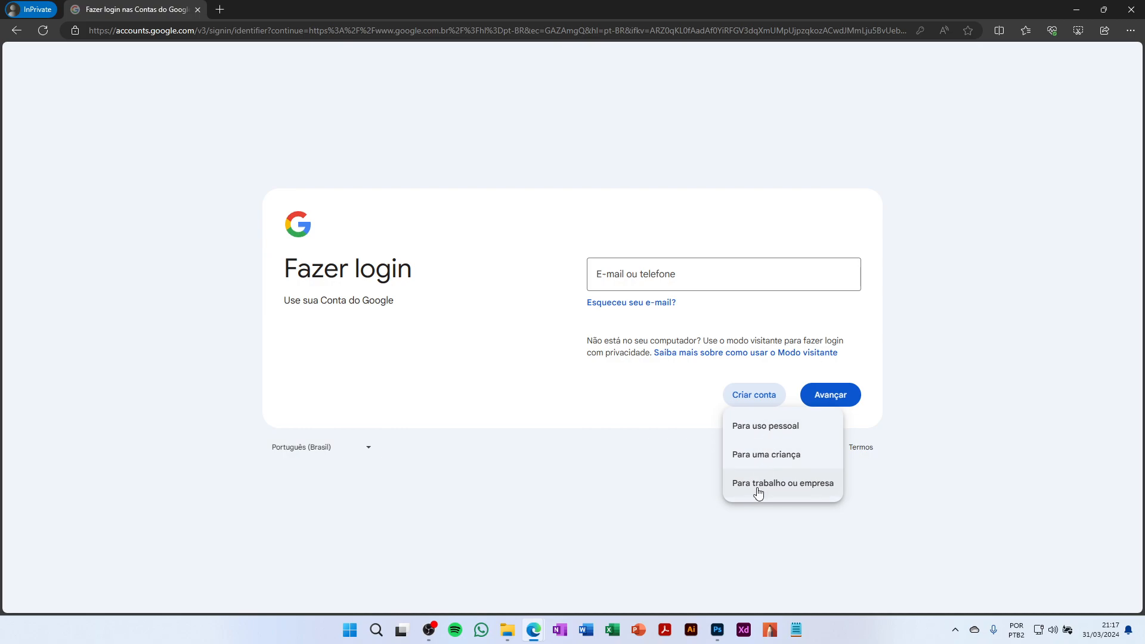
left_click(780, 432)
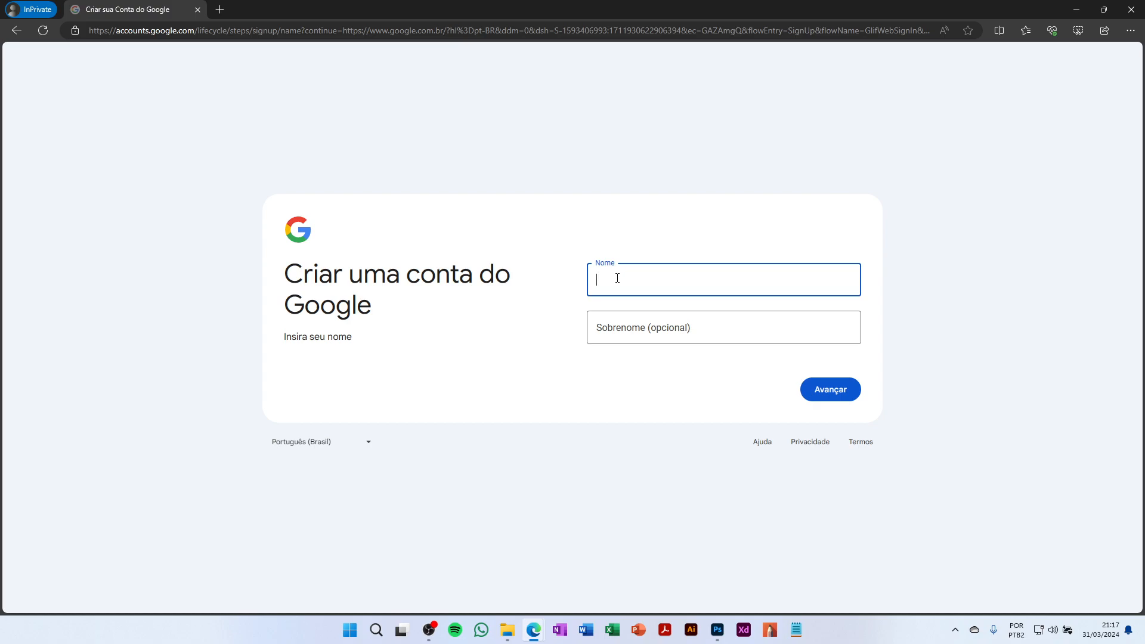
Enter the account owner's name in the Nome field, fixing capitalisation and spacing
key("shift+Right")
key("BackSpace")
key("Right")
key("Left")
key("shift+Right")
Continue past the name step and enter the birth date 01 Janeiro 2000
left_click(841, 392)
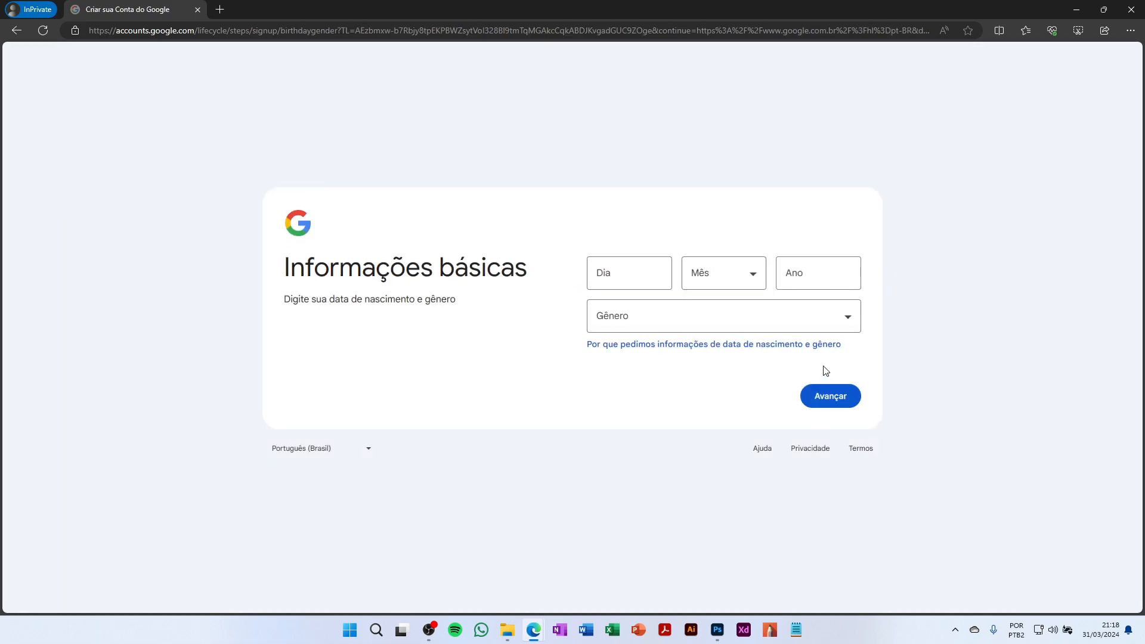
left_click(643, 275)
type("01")
key("Tab")
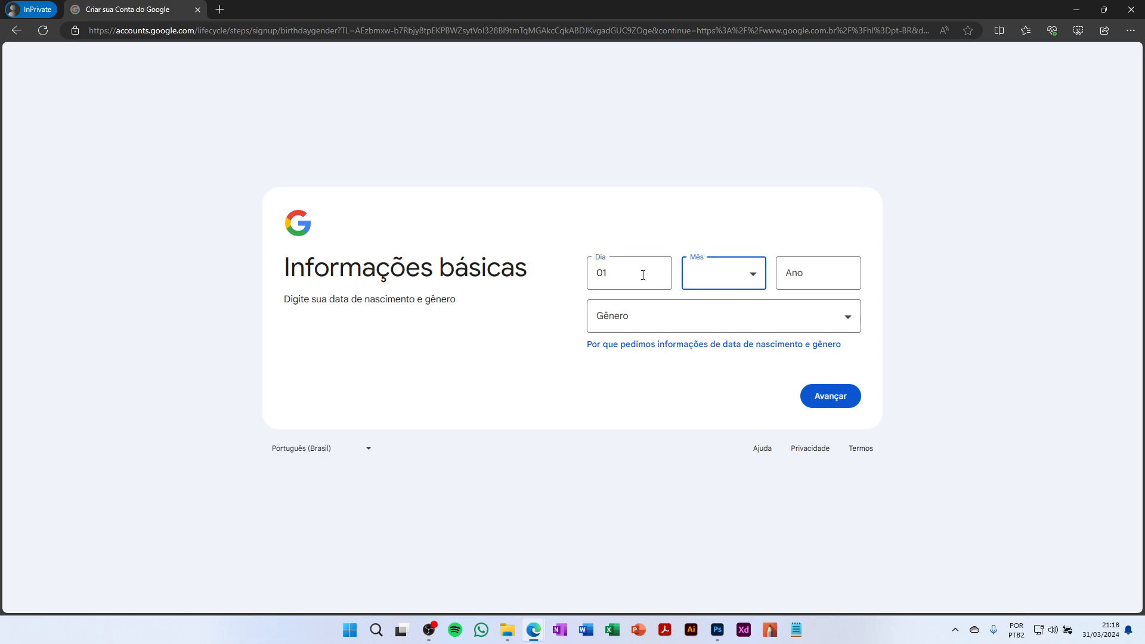
key("Down")
left_click(800, 283)
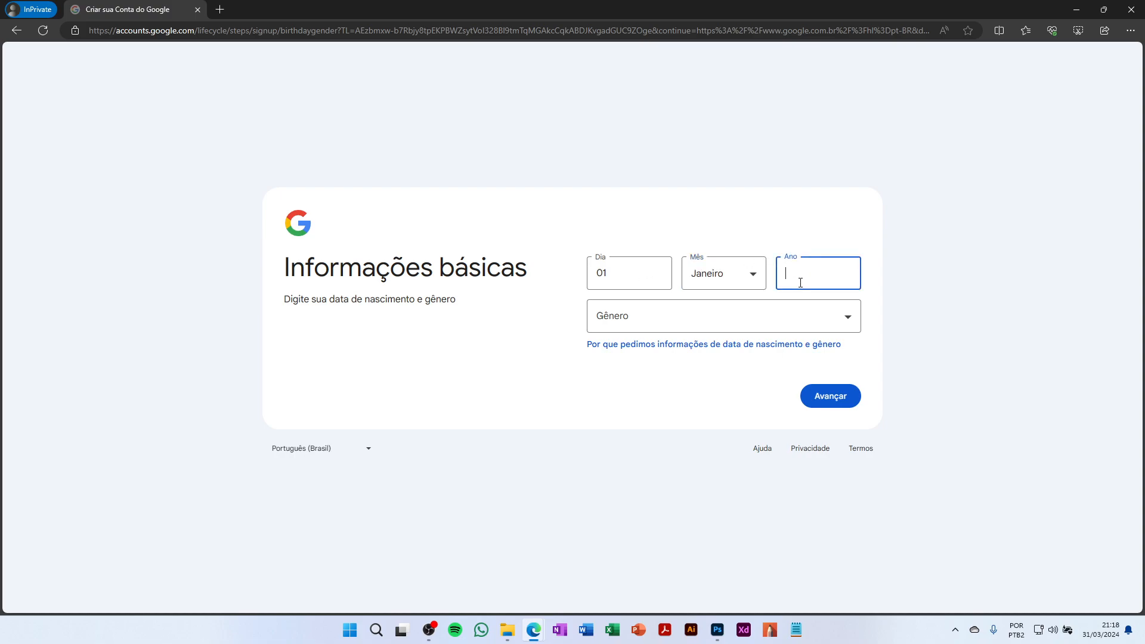
type("2000")
Set the gender to Homem and continue to choosing a Gmail address
left_click(805, 325)
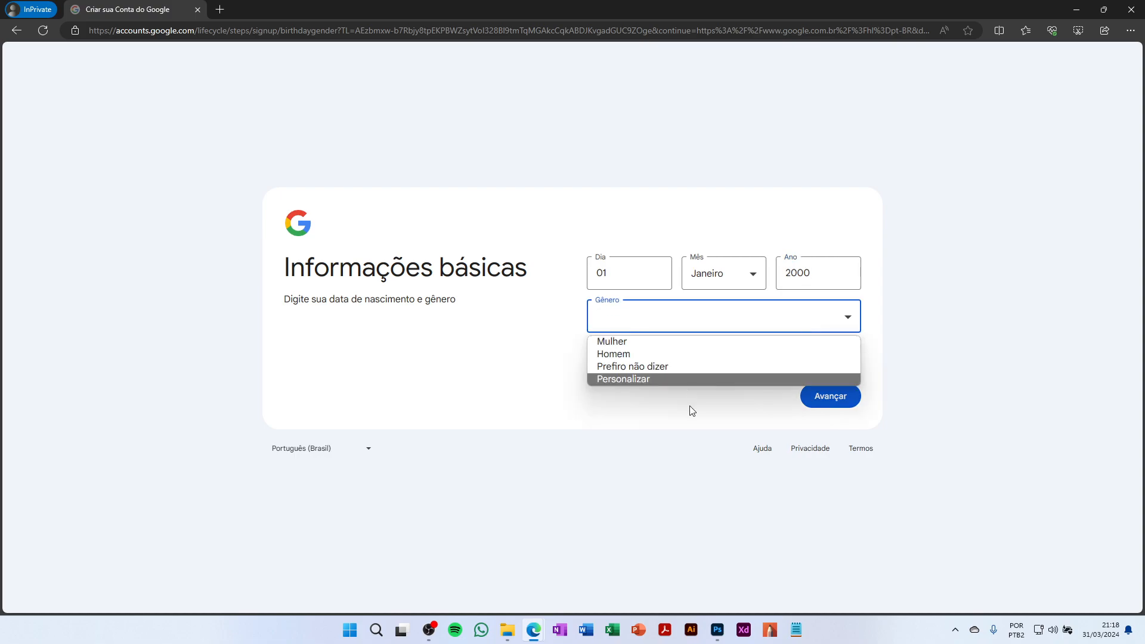
left_click(655, 367)
left_click(698, 322)
left_click(639, 353)
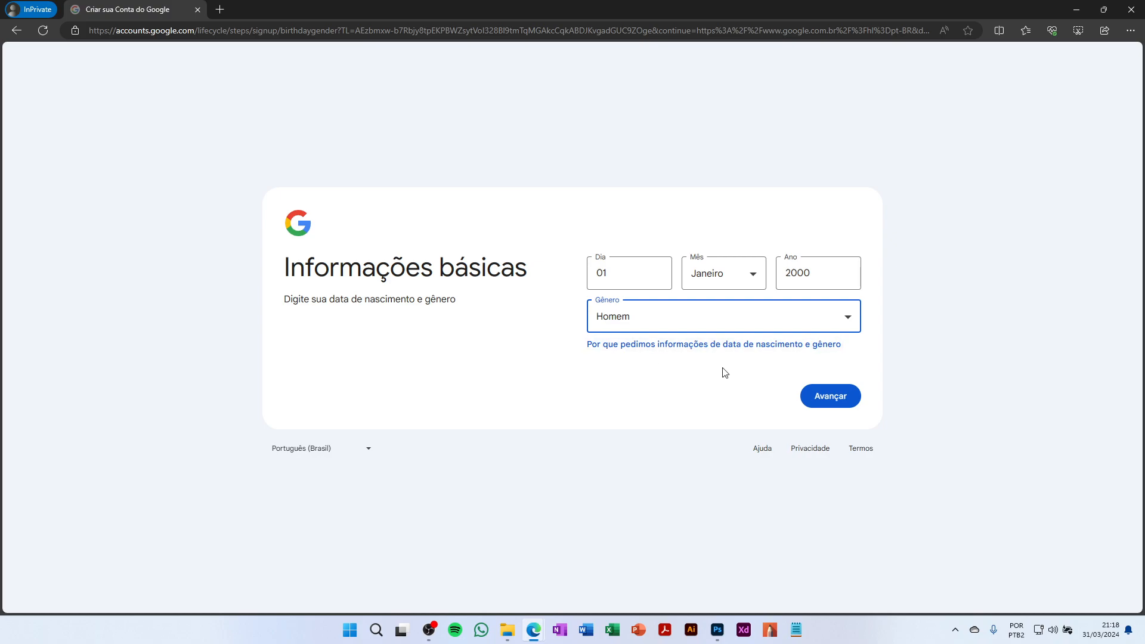
left_click(825, 406)
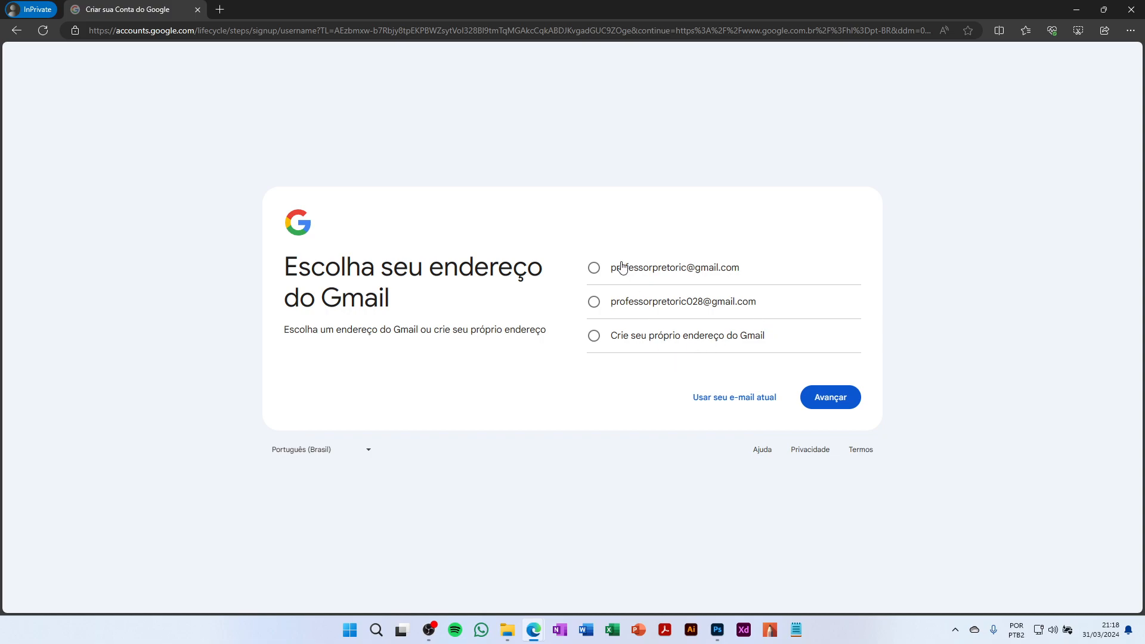
Choose the first suggested Gmail address instead of a custom one and continue
left_click(646, 346)
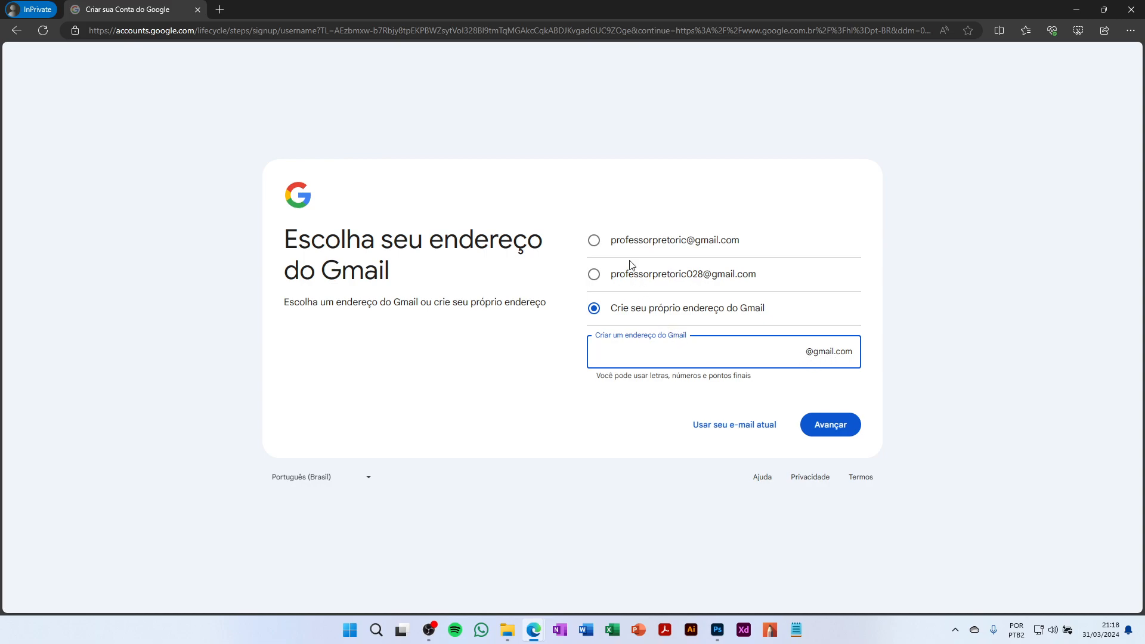
left_click(595, 245)
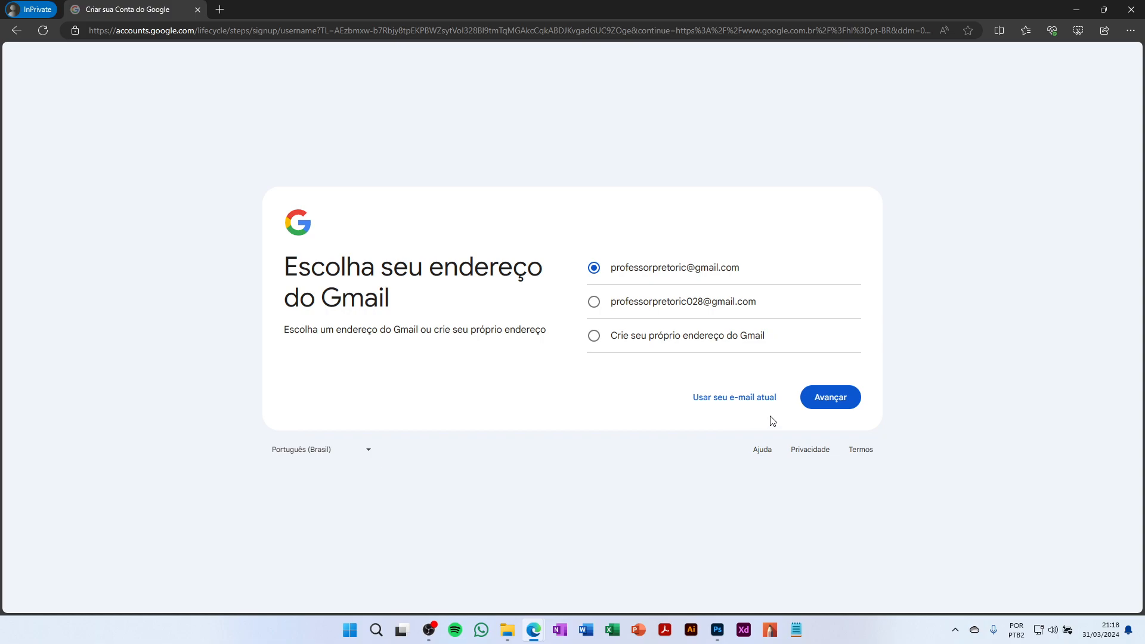
left_click(837, 403)
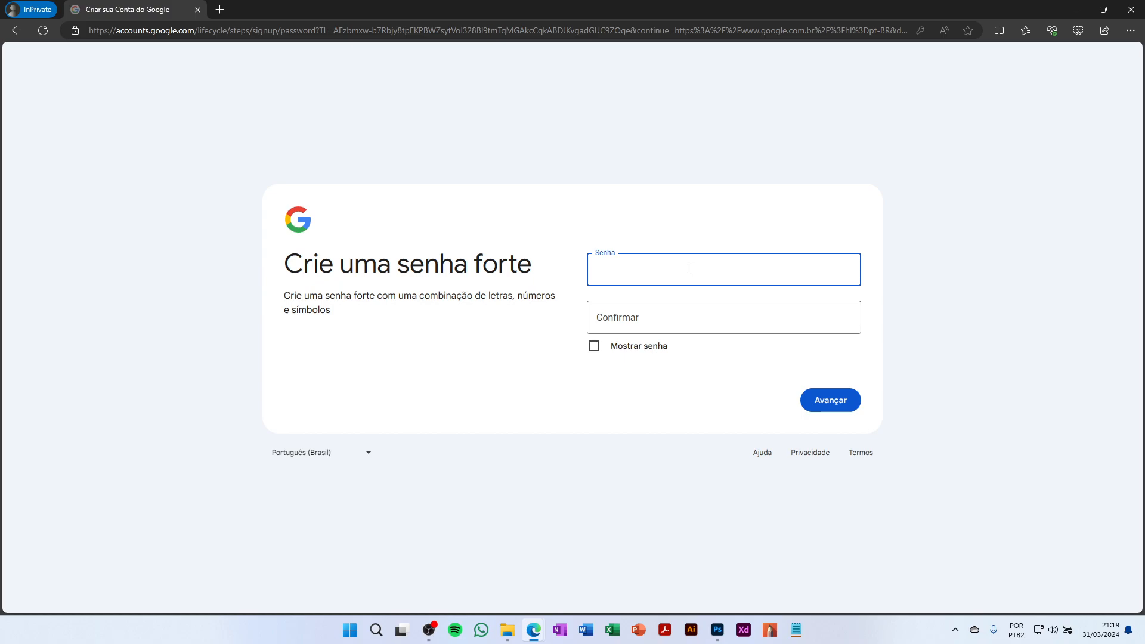
Enter a password in Senha and Confirmar and submit them
type("•••••••••")
left_click(743, 313)
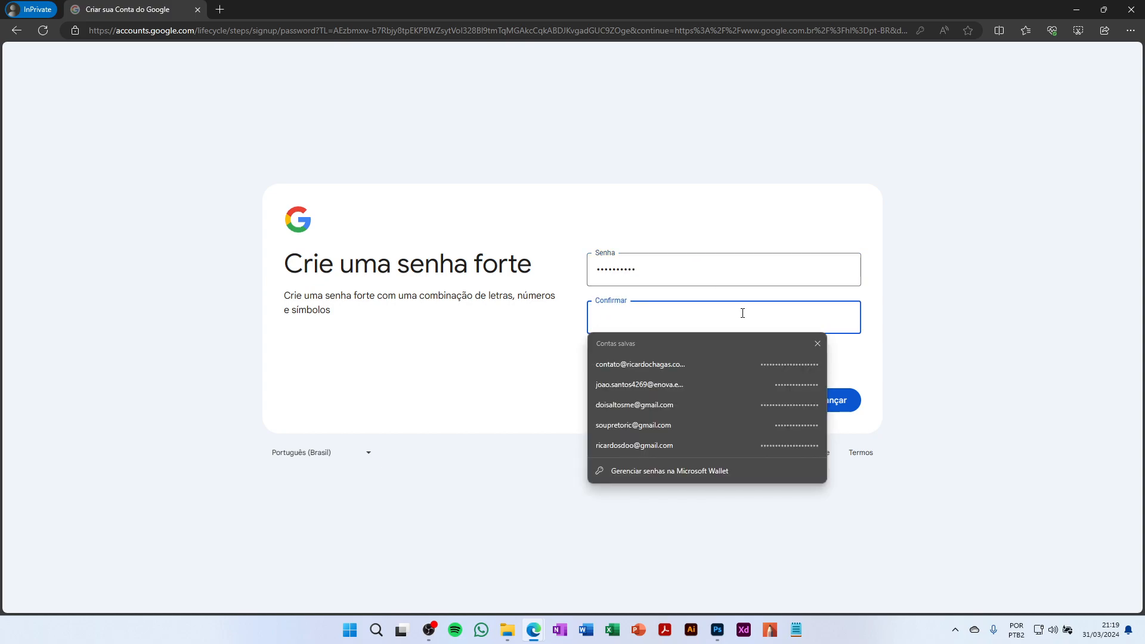
type("••")
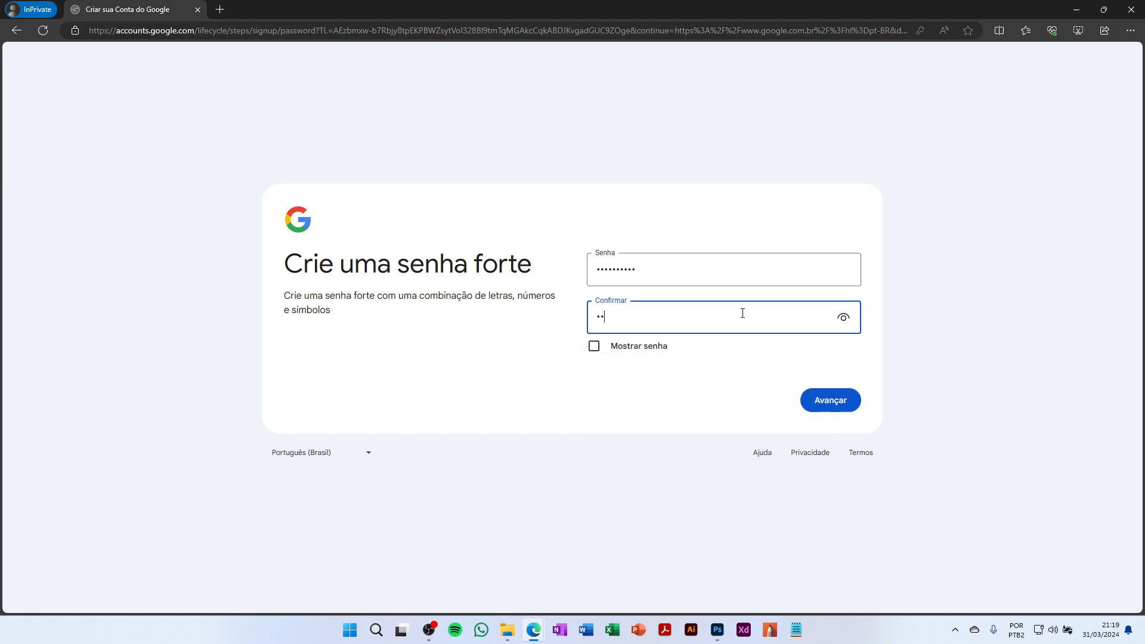
type("••••••")
left_click(830, 410)
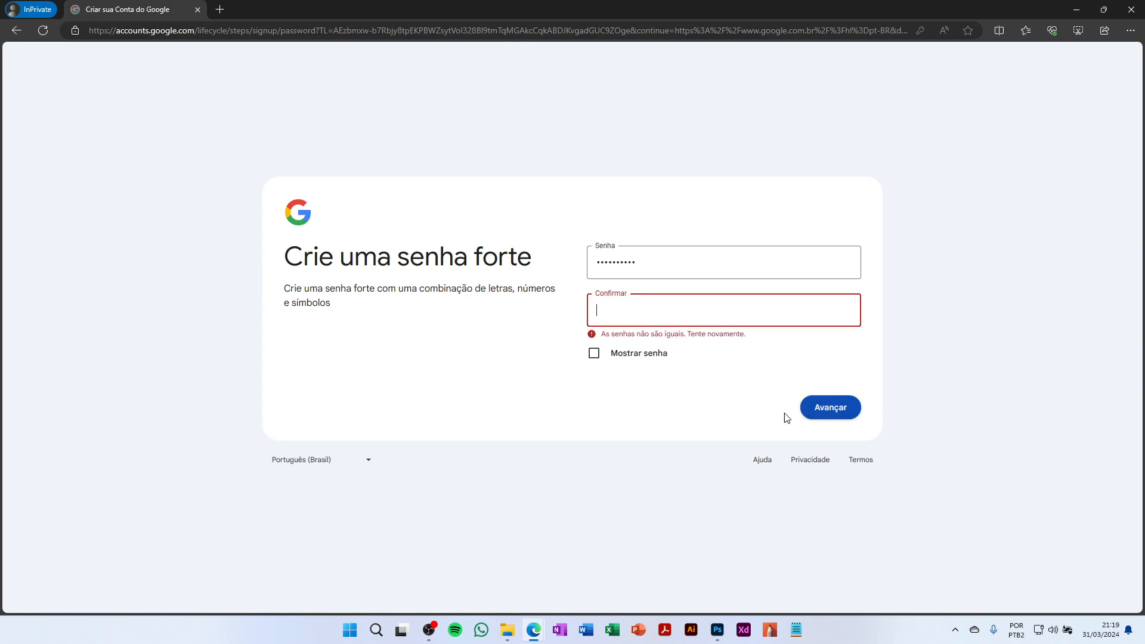
Retype a matching password in both fields after the mismatch error and submit
left_click(637, 260)
key("ctrl+a")
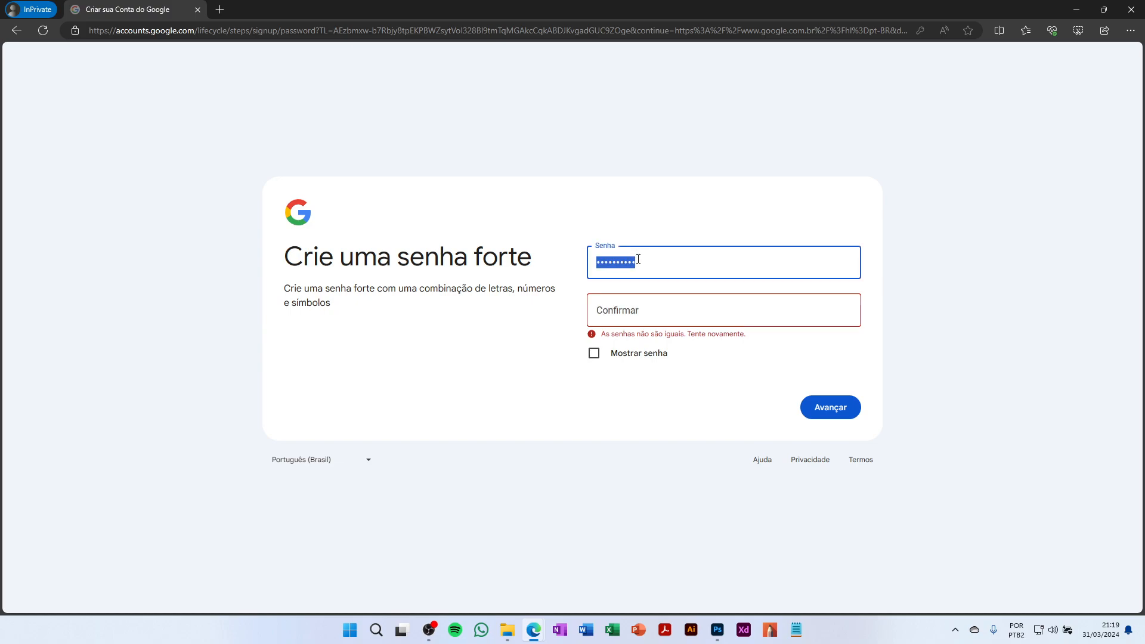
type("•••••••••")
left_click(596, 315)
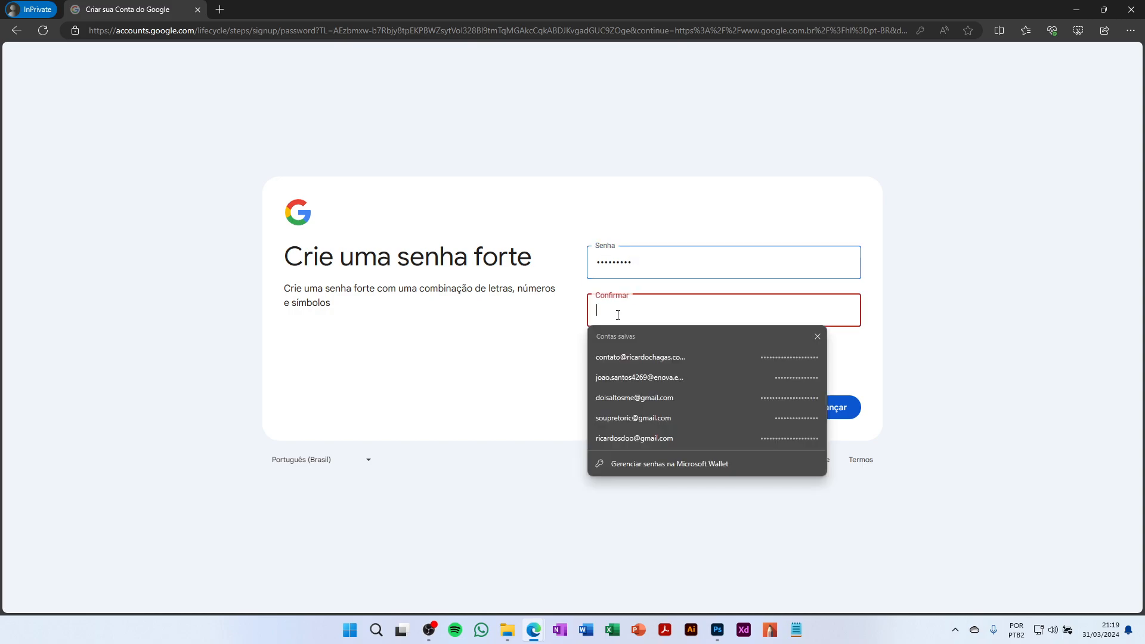
type("••")
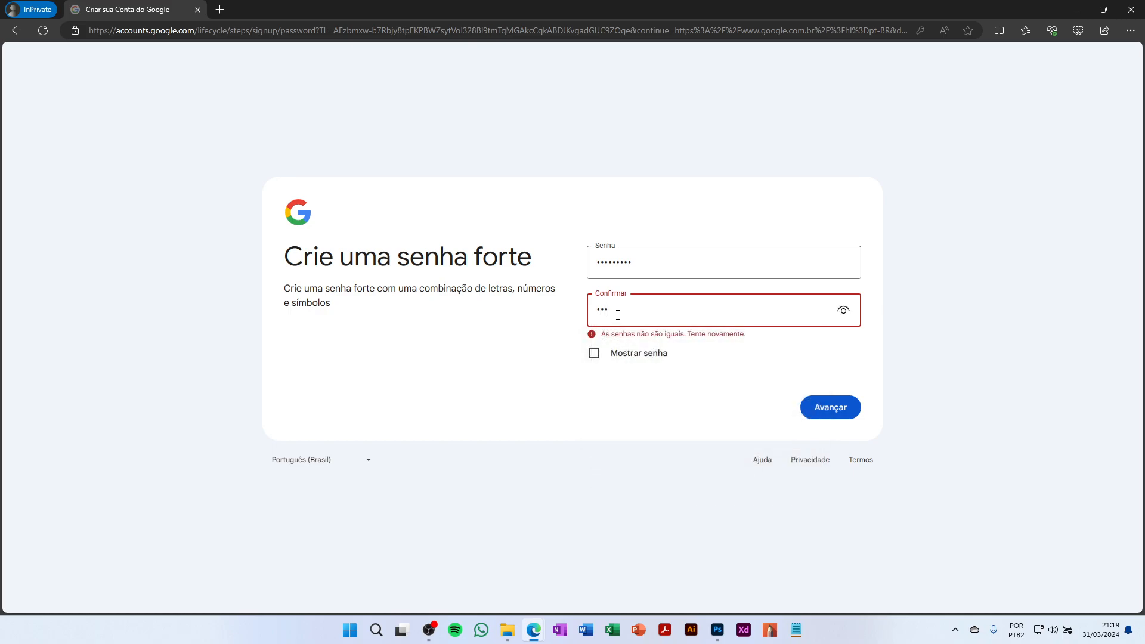
type("•••••")
left_click(832, 406)
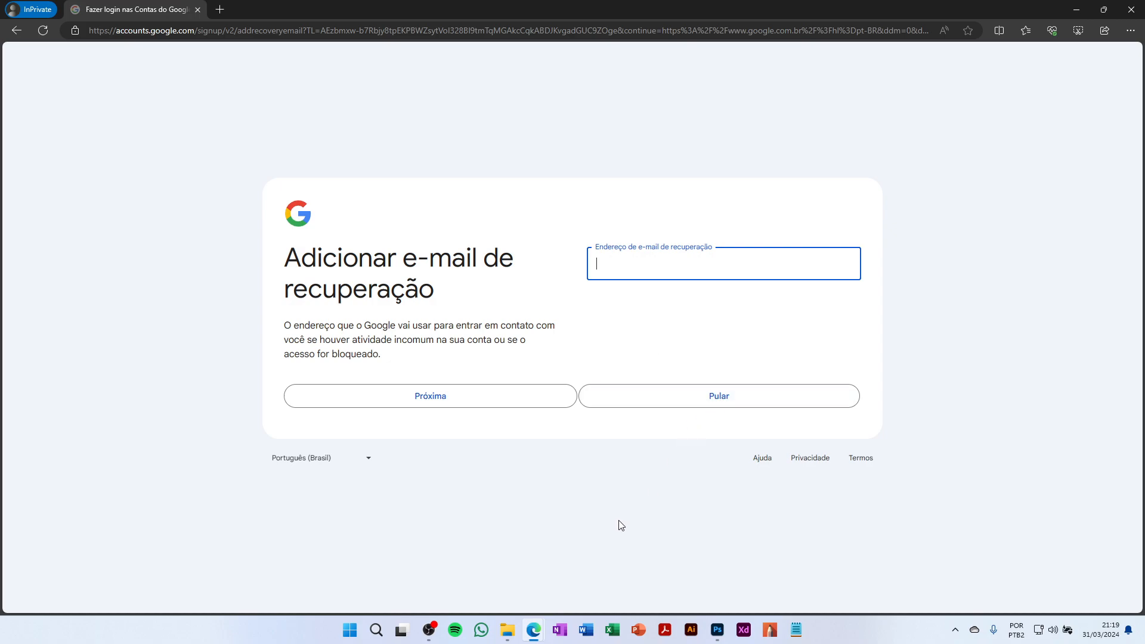
Skip the recovery e-mail, confirm the details, and tick both 'Concordo' checkboxes
left_click(728, 402)
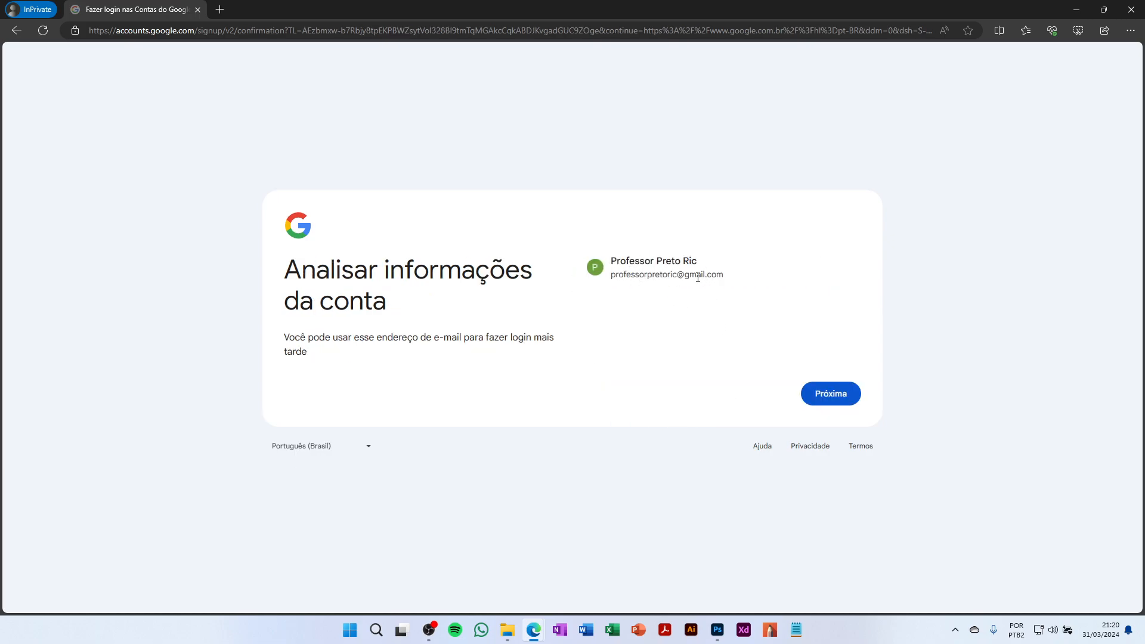
left_click(853, 400)
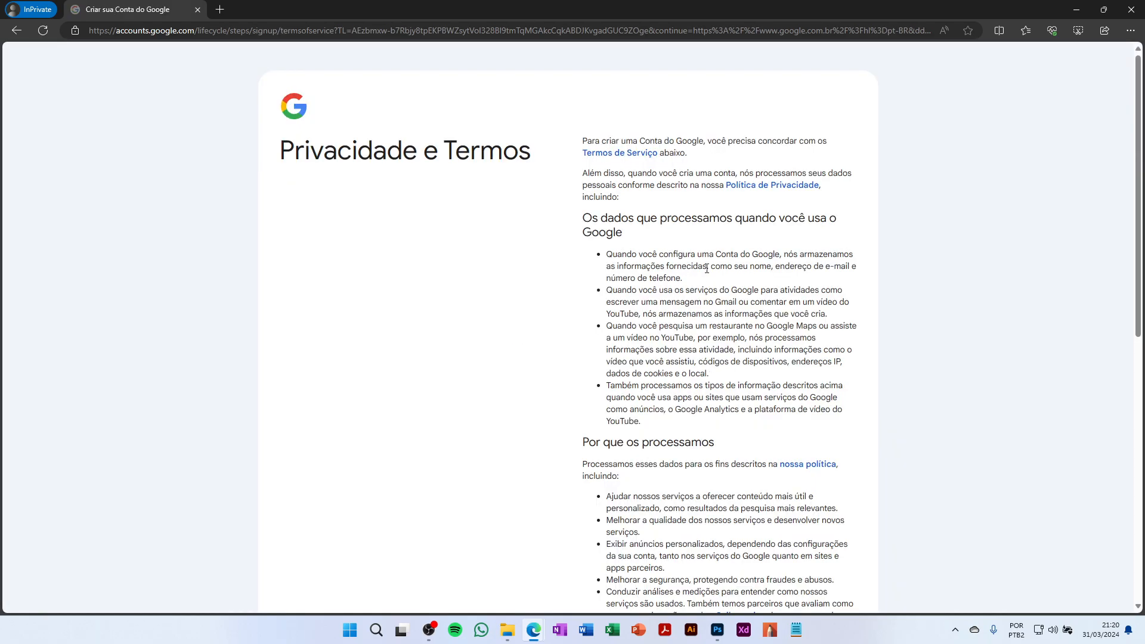
scroll(702, 275, "down", 5)
scroll(719, 303, "down", 3)
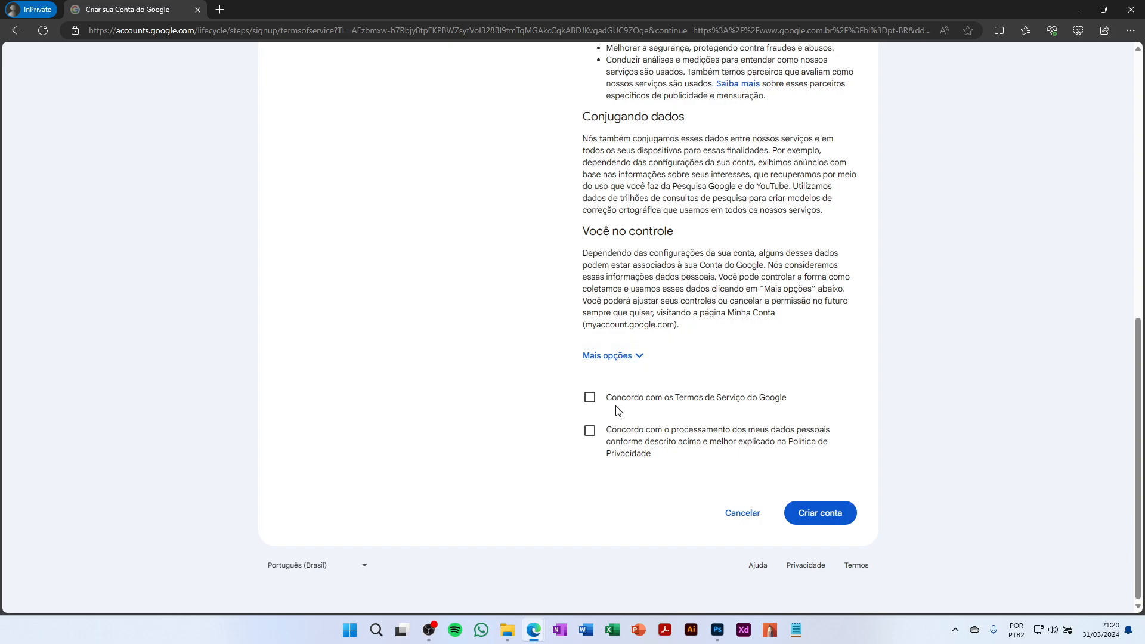
left_click(595, 402)
left_click(588, 400)
left_click(590, 404)
left_click(590, 432)
Create the account, decline the account-settings review prompt, and open the account panel
left_click(813, 516)
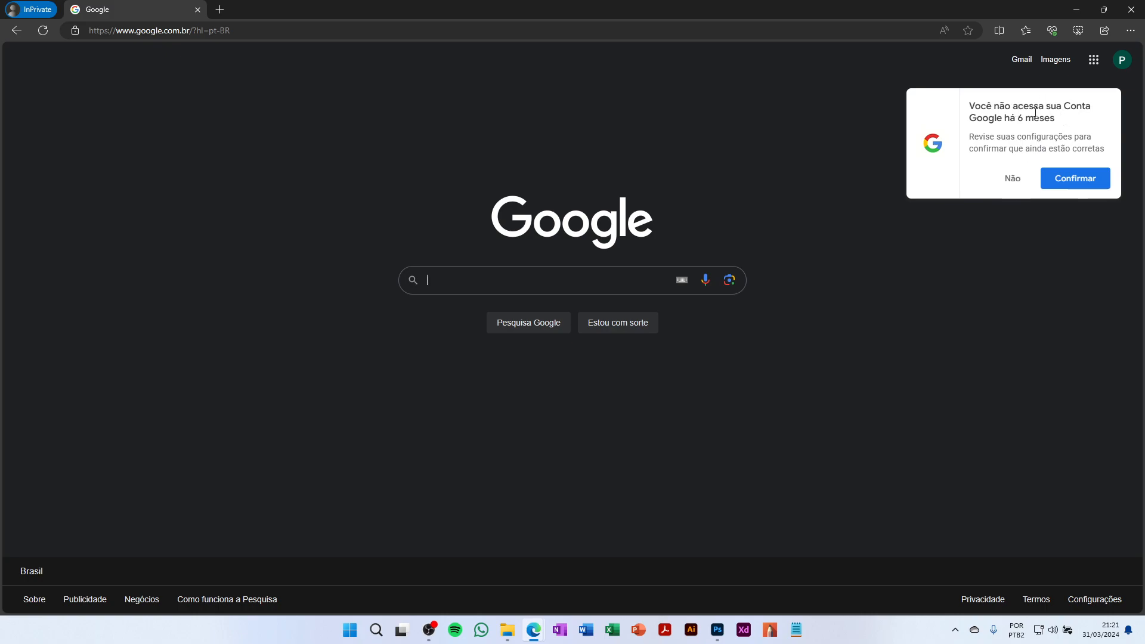
left_click(1014, 184)
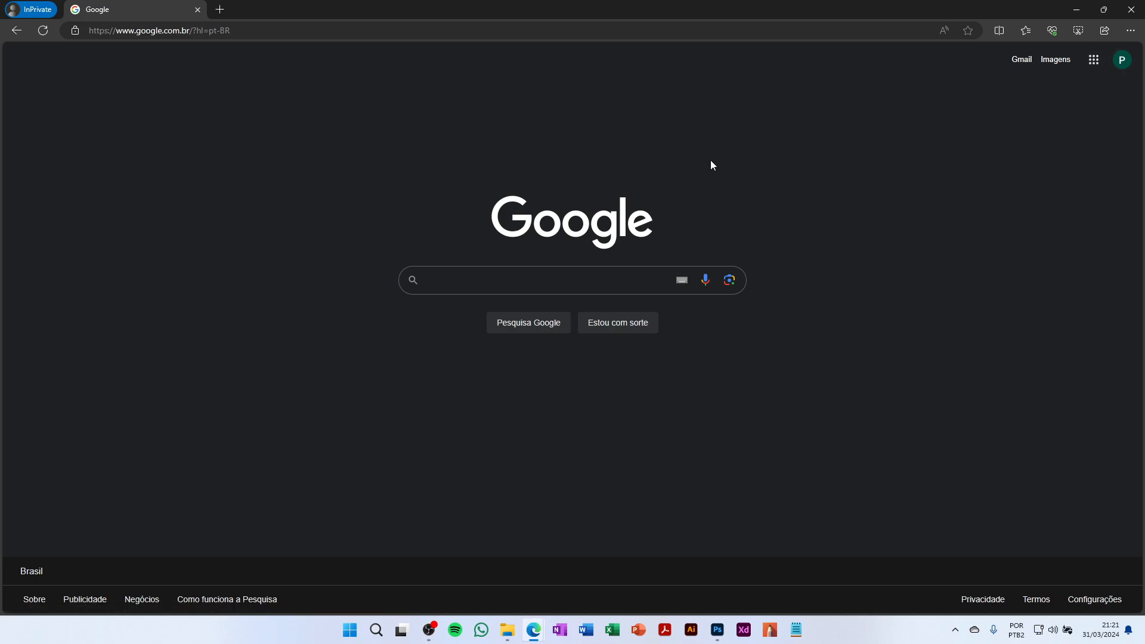
left_click(1124, 68)
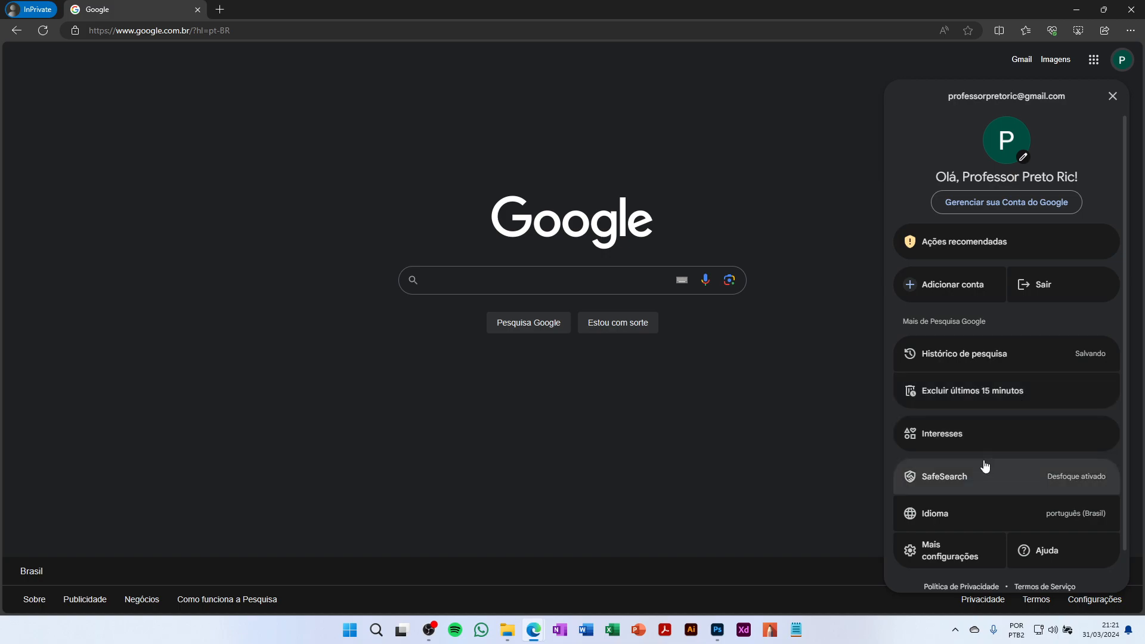
Open Gerenciar sua Conta do Google, dismiss the recovery-phone card, and review Informações pessoais
left_click(1018, 208)
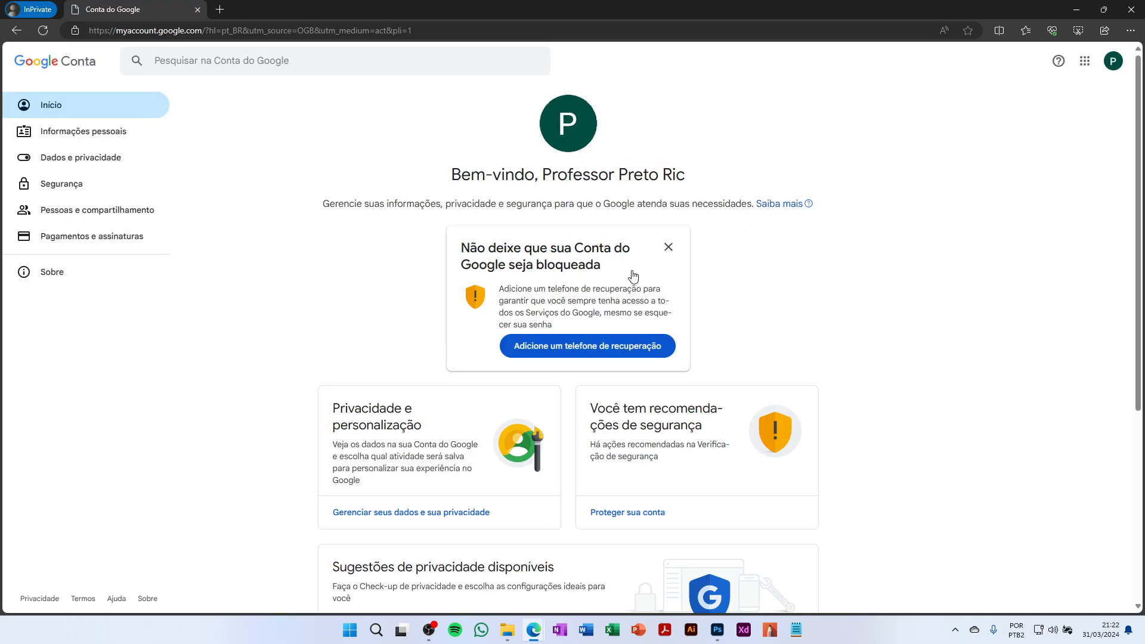
left_click(669, 247)
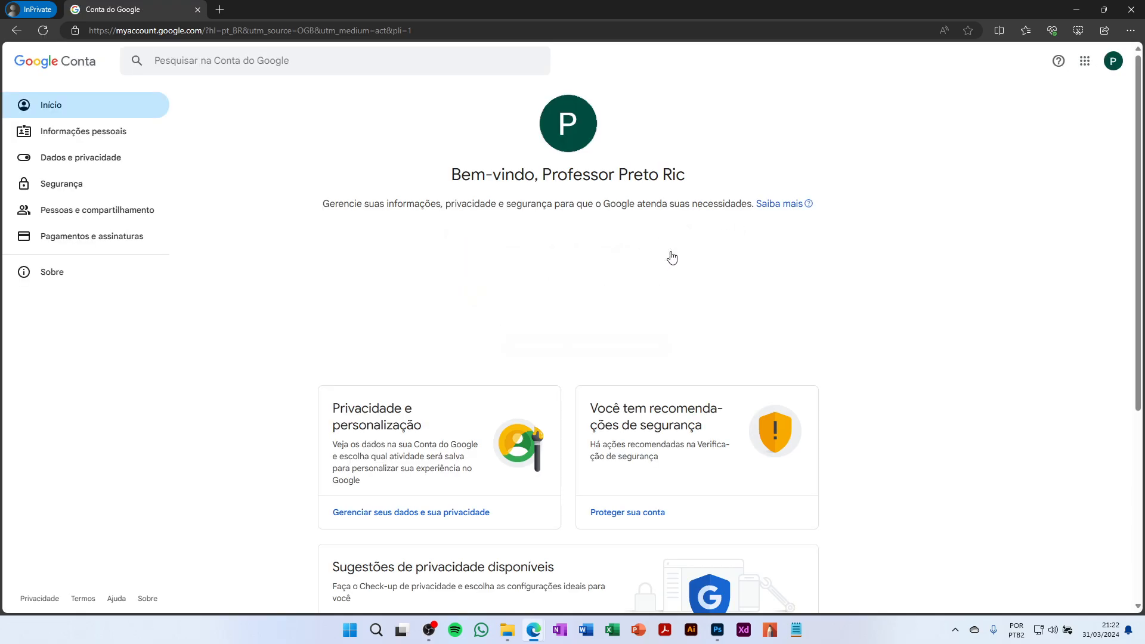
left_click(91, 135)
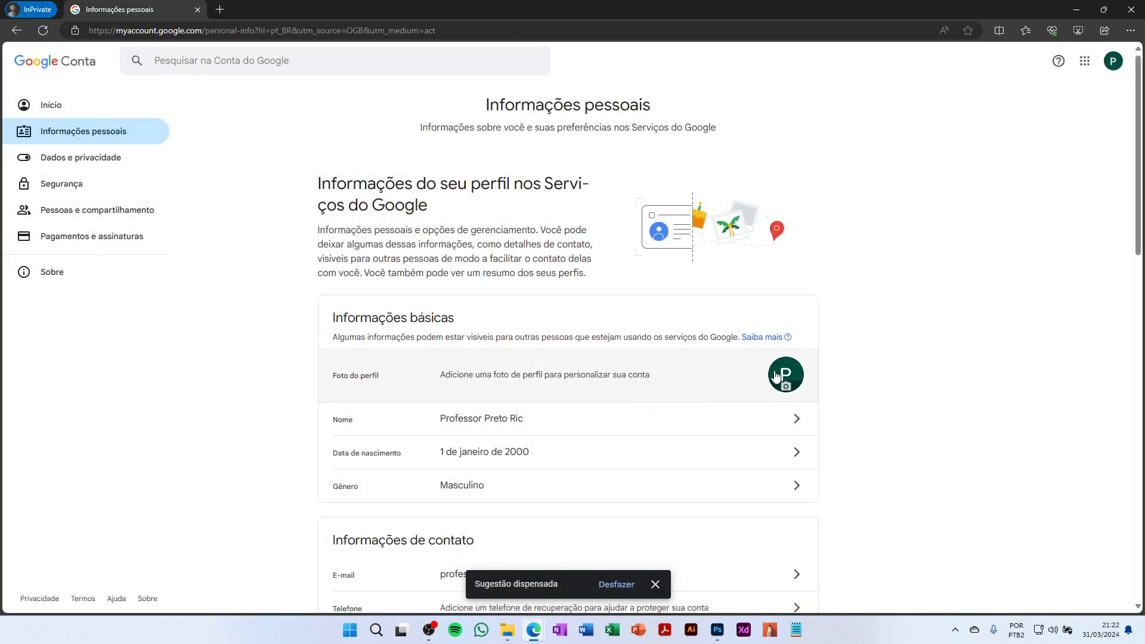
scroll(709, 384, "down", 3)
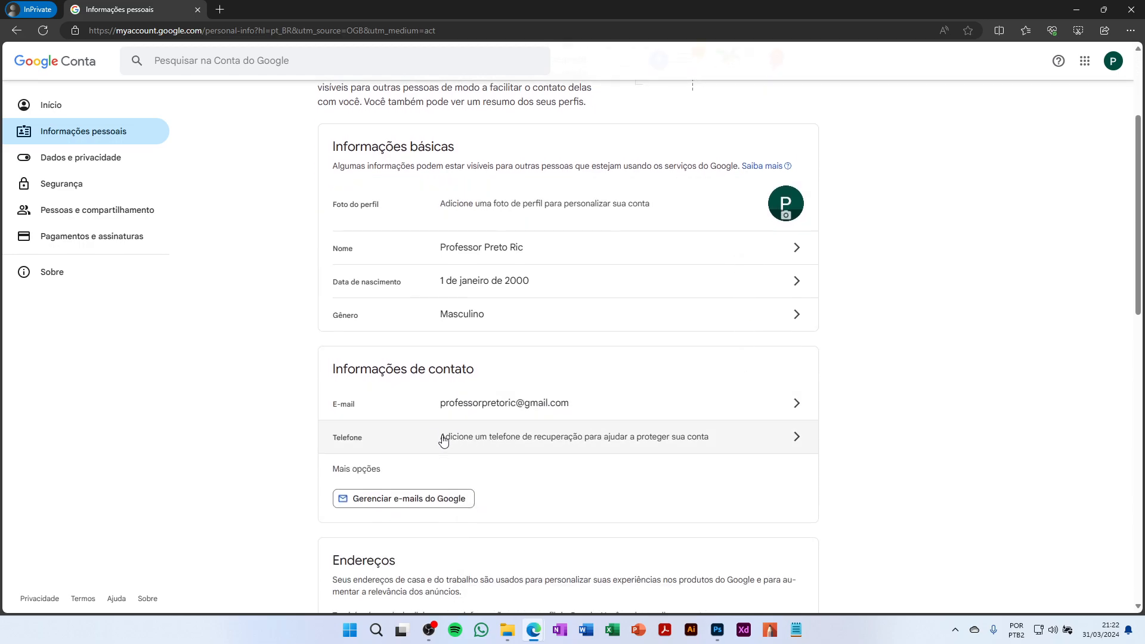
scroll(377, 370, "down", 4)
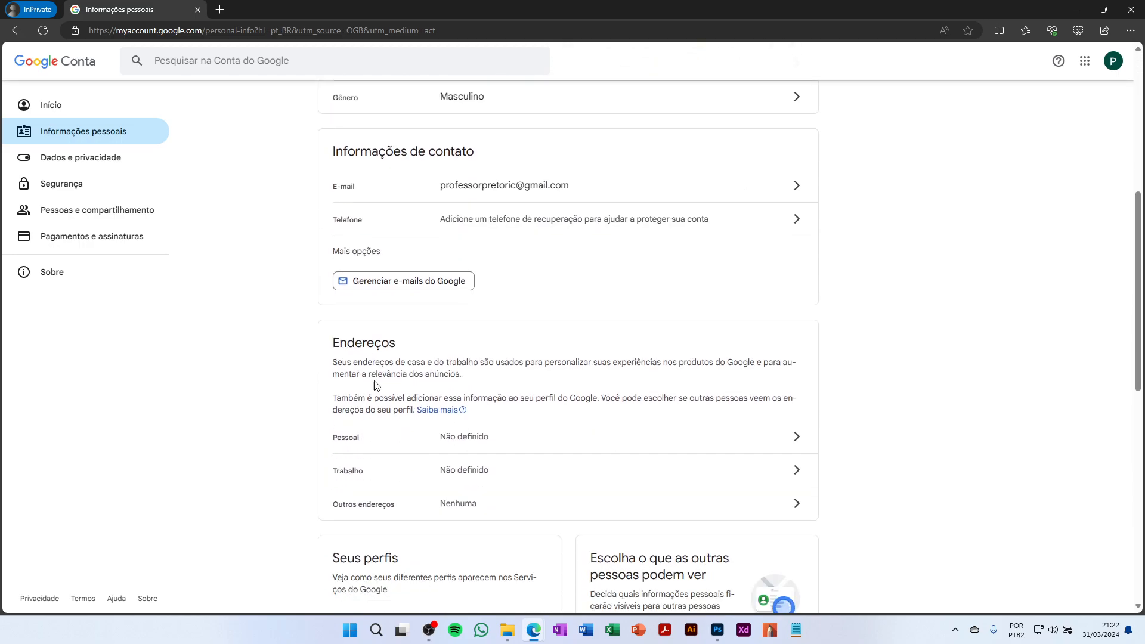
Open the Segurança page and look over its two-step verification and recovery settings
left_click(73, 186)
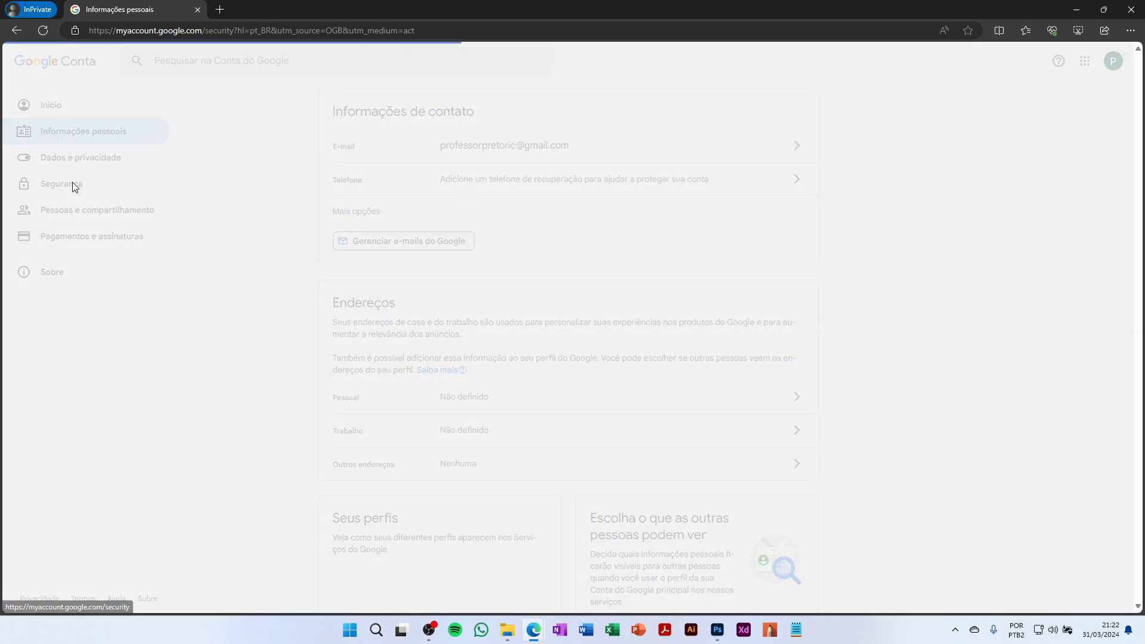
scroll(362, 340, "down", 3)
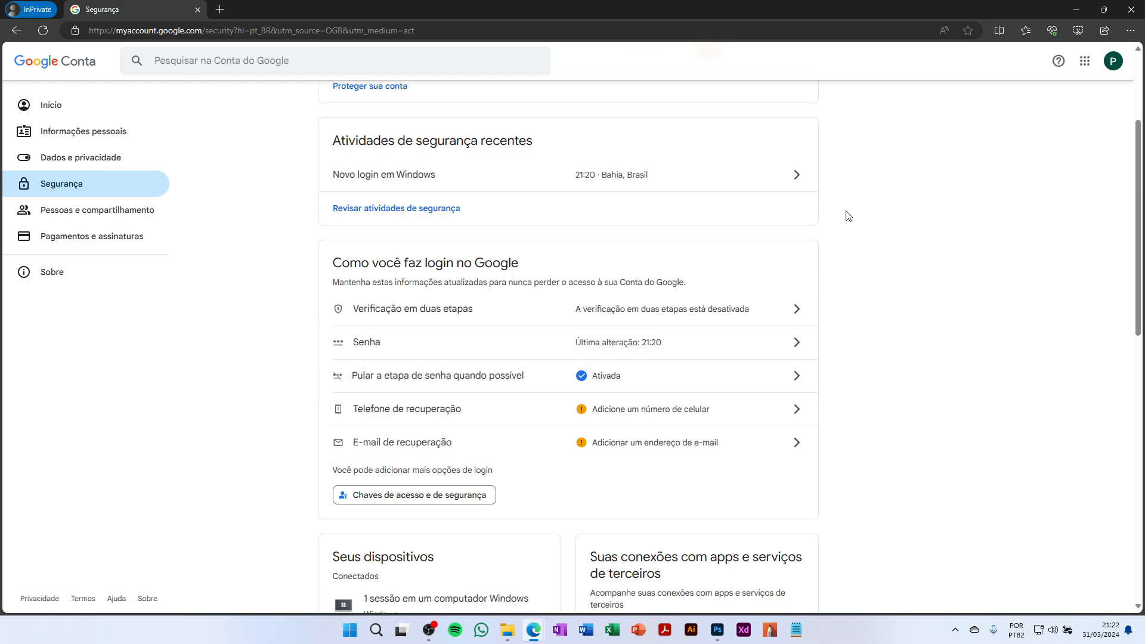
scroll(340, 242, "up", 3)
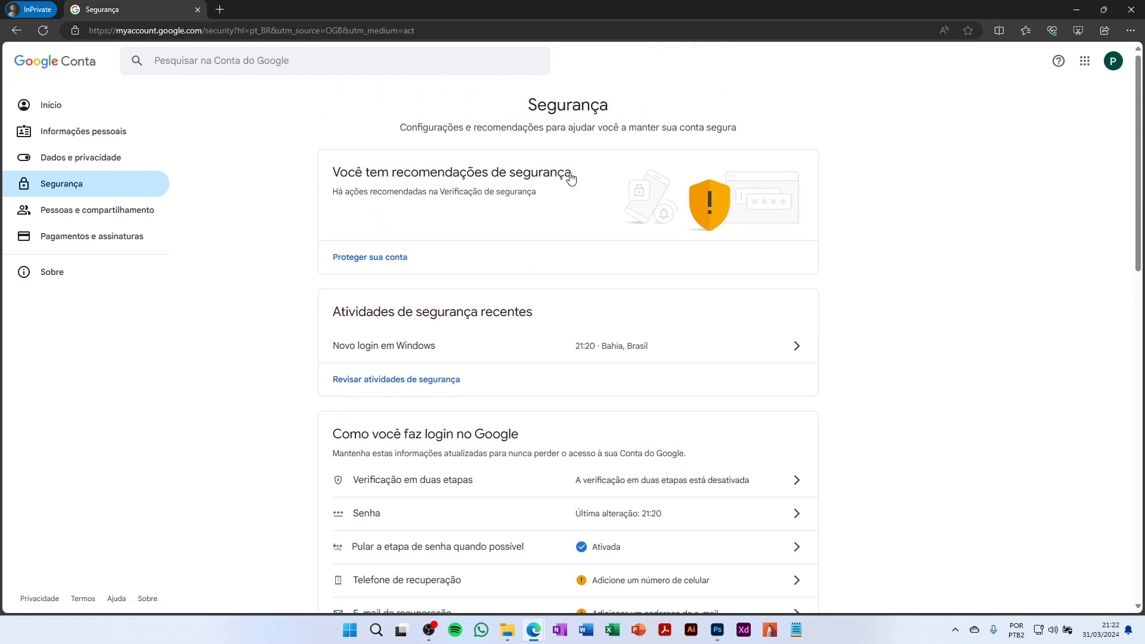
left_click(1113, 62)
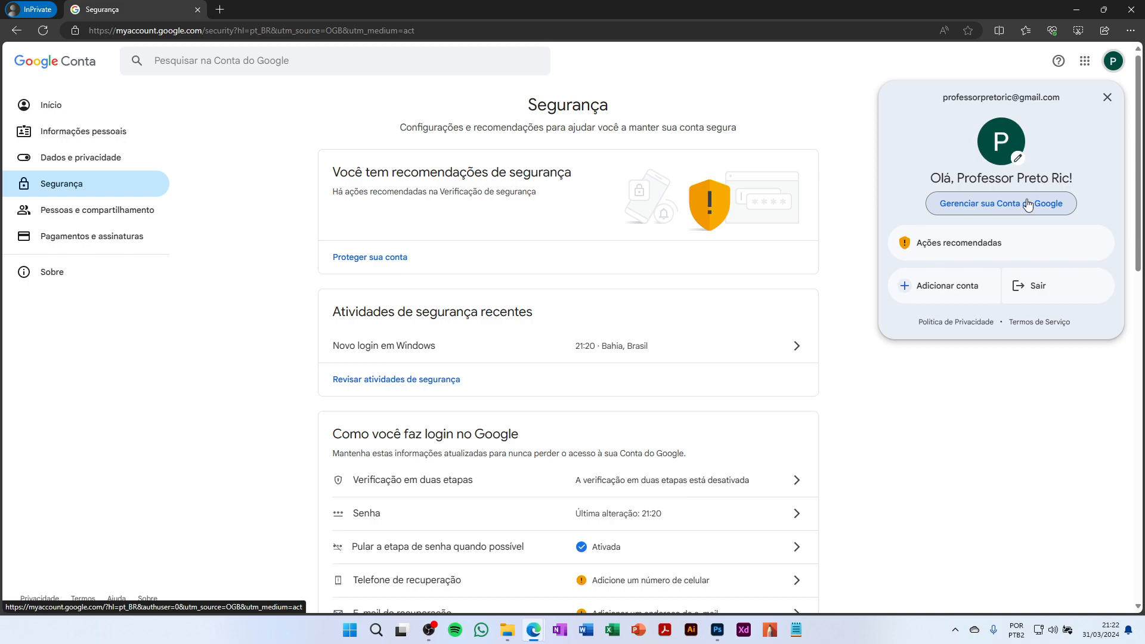
left_click(80, 185)
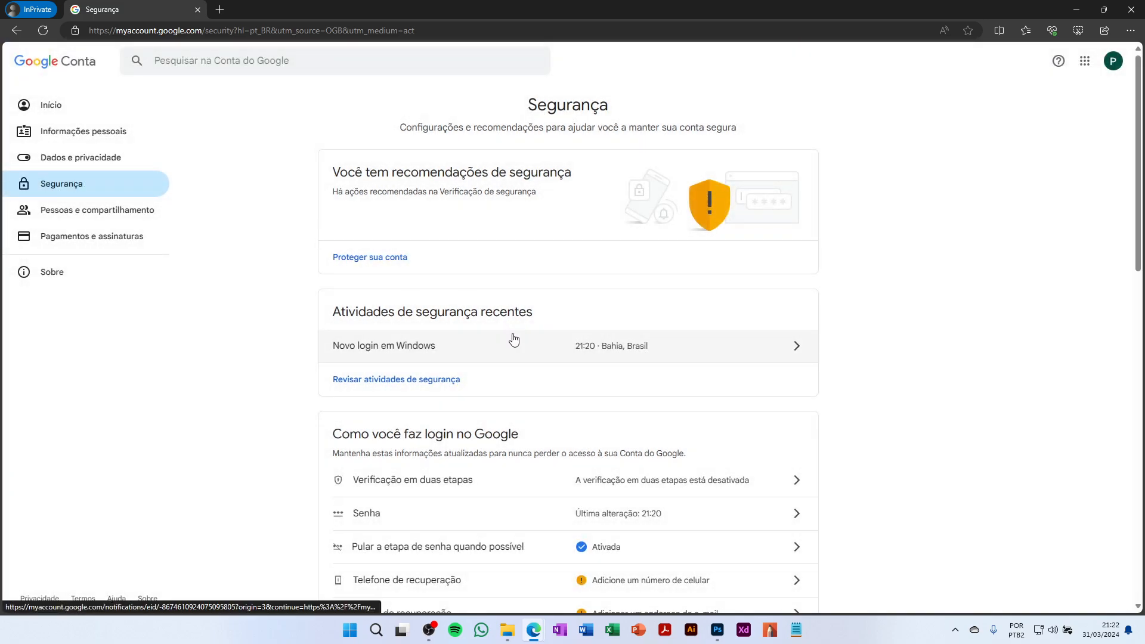
scroll(514, 340, "down", 3)
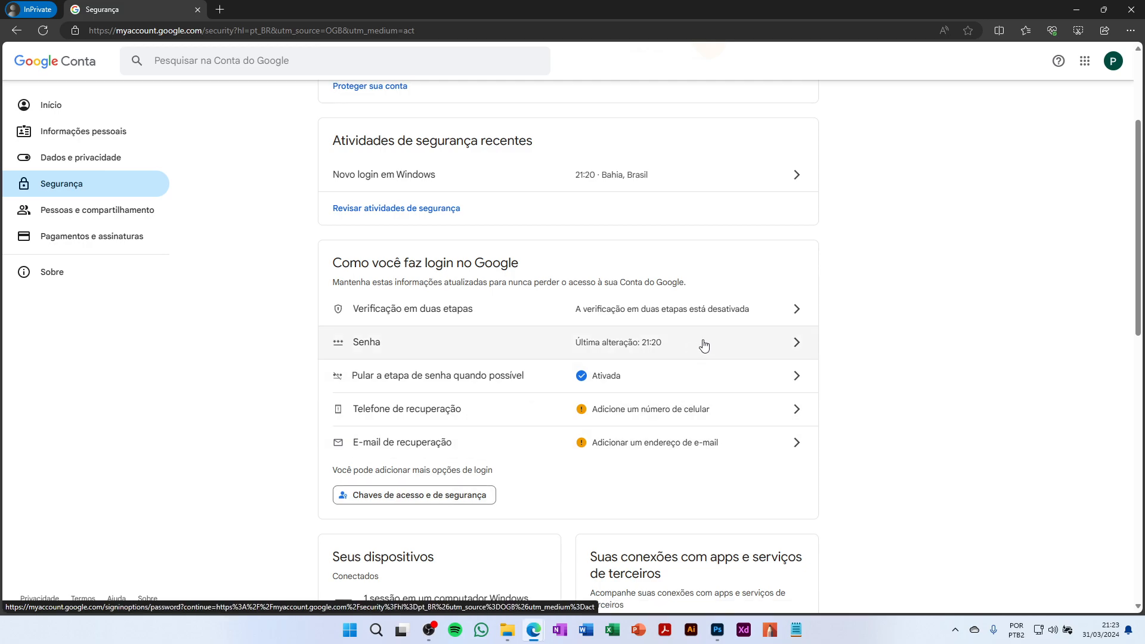
scroll(173, 410, "down", 3)
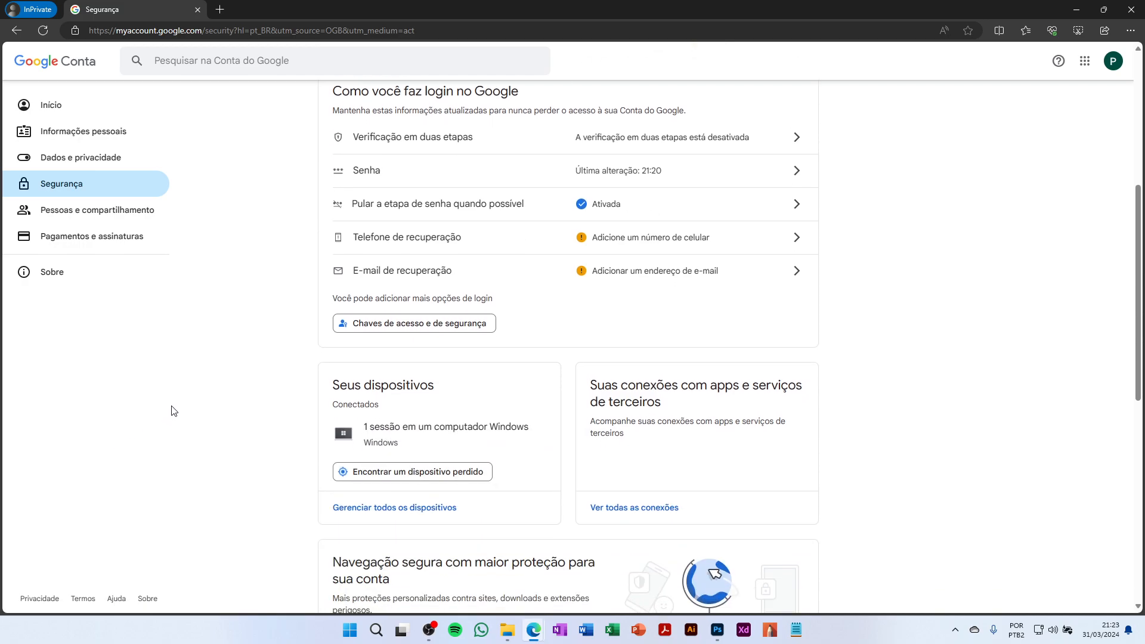
scroll(173, 410, "up", 3)
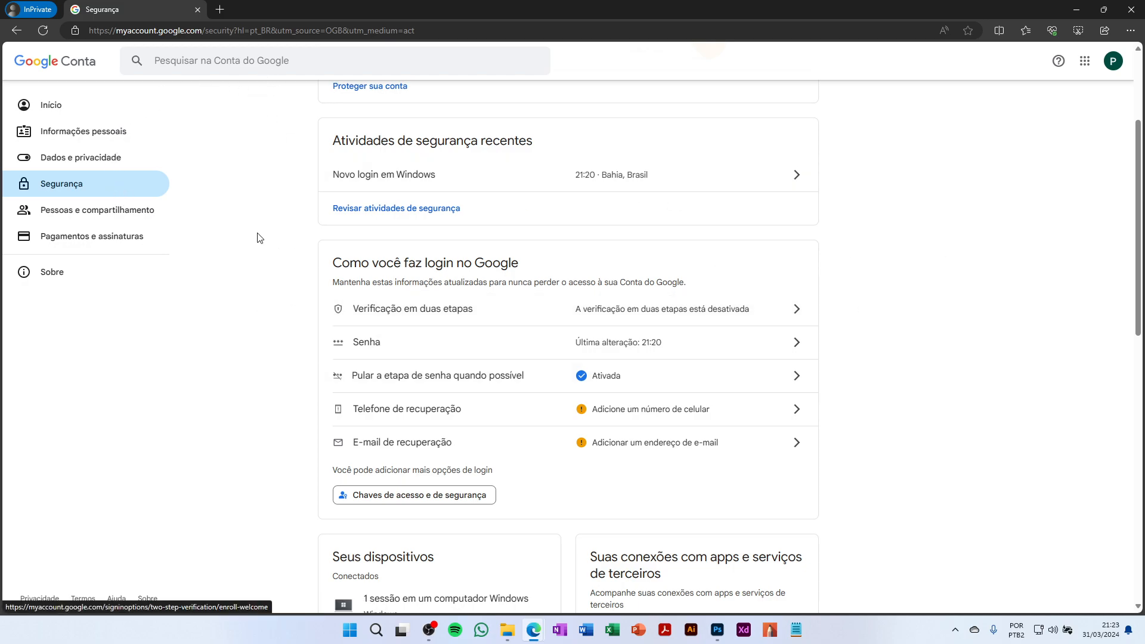
From the Google Account home, launch Gmail from the apps grid and switch to its inbox tab
left_click(59, 106)
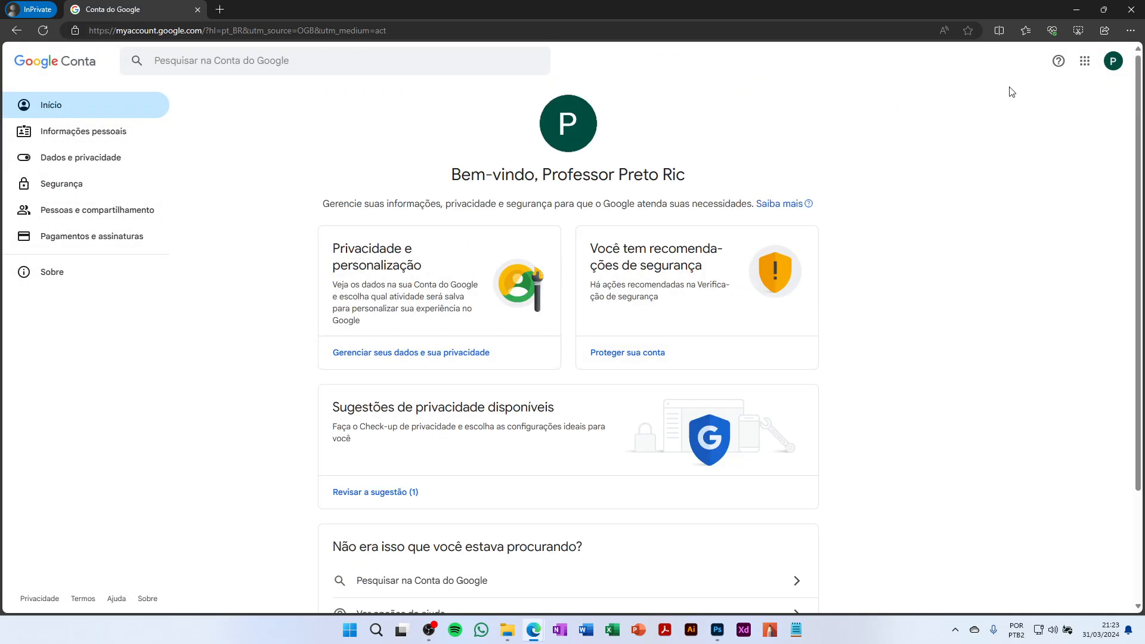
left_click(1085, 61)
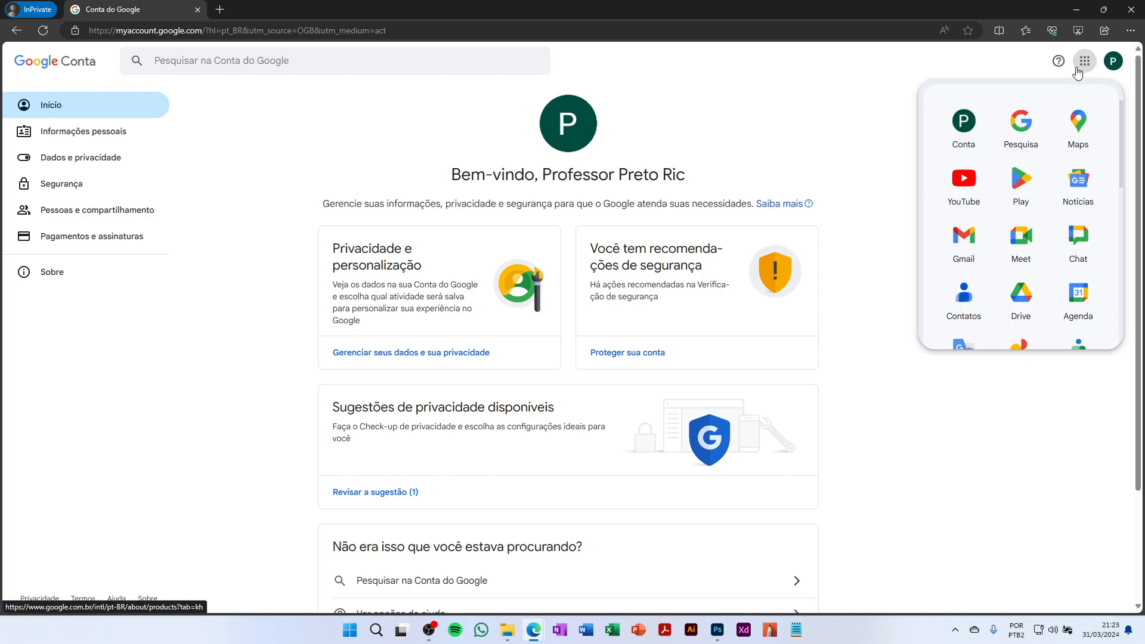
left_click(964, 242)
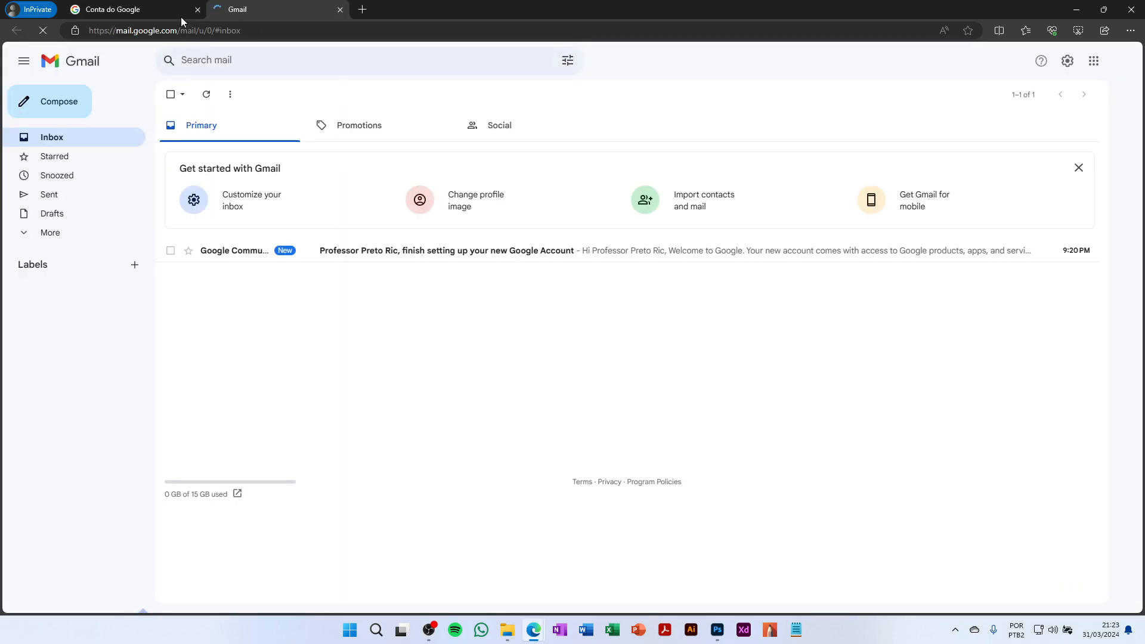
left_click(170, 10)
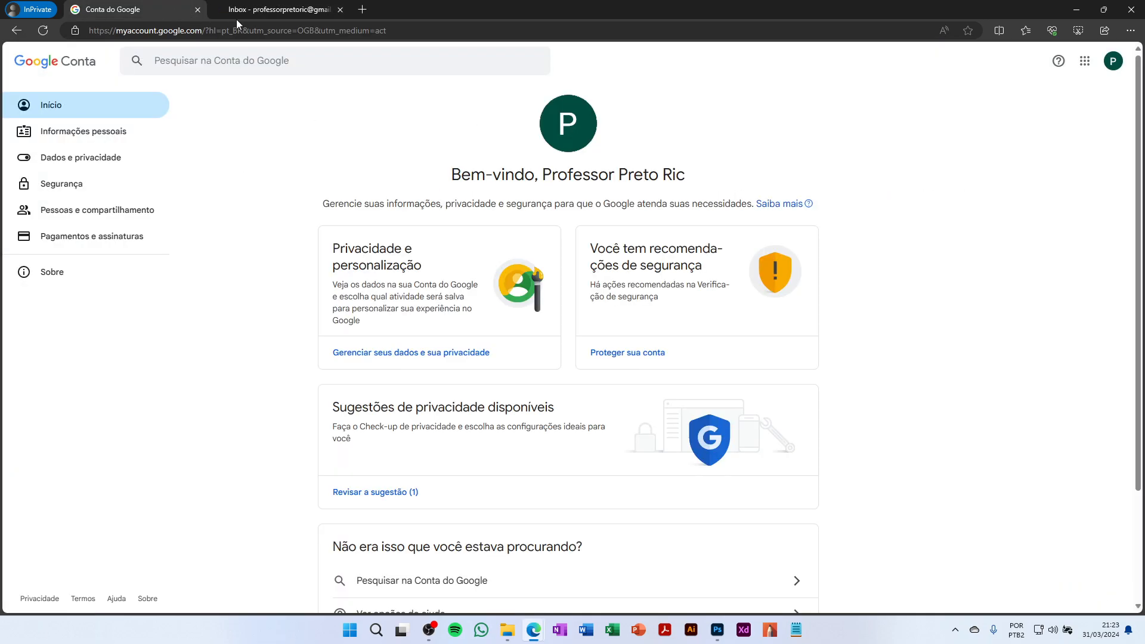
left_click(287, 13)
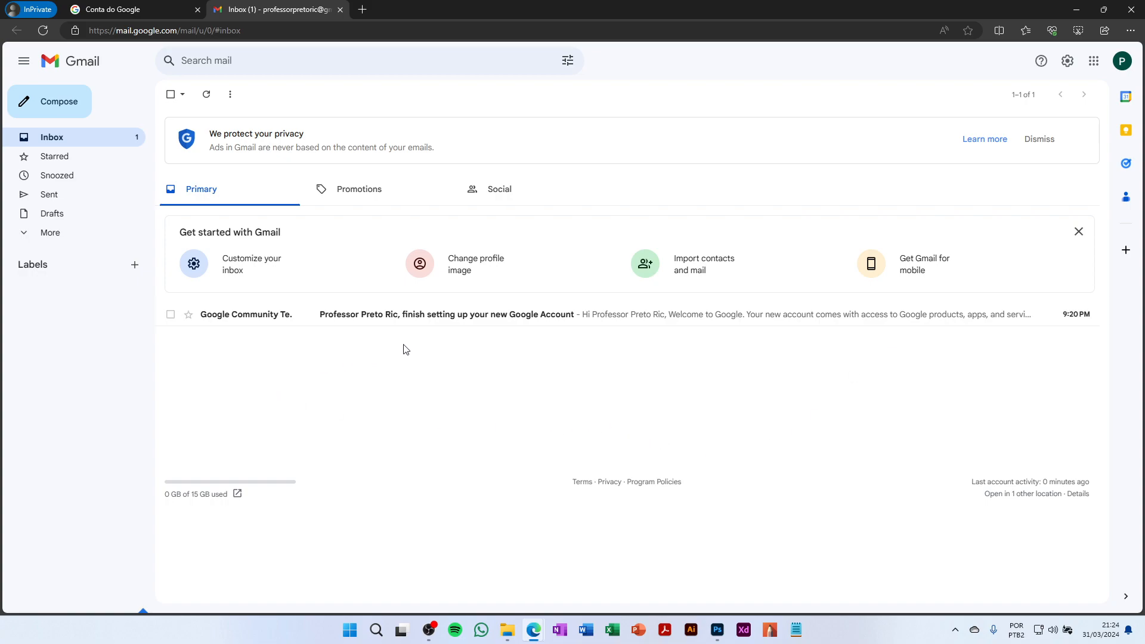
Open Gmail's Quick settings panel from the gear and look through its density, theme and inbox options
left_click(1068, 66)
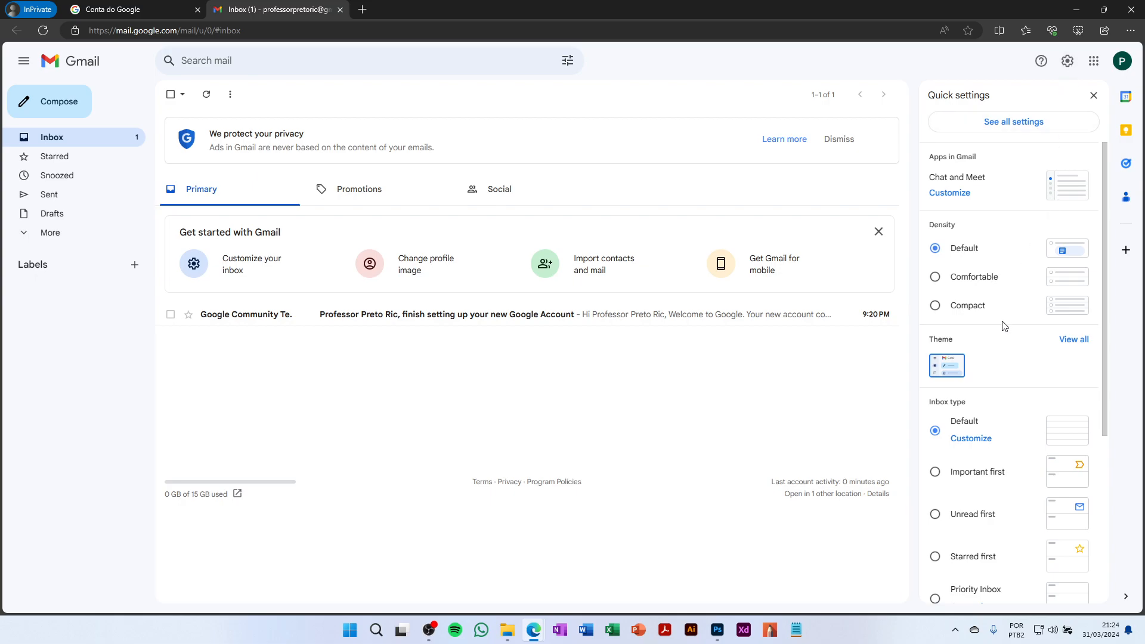
scroll(996, 387, "down", 2)
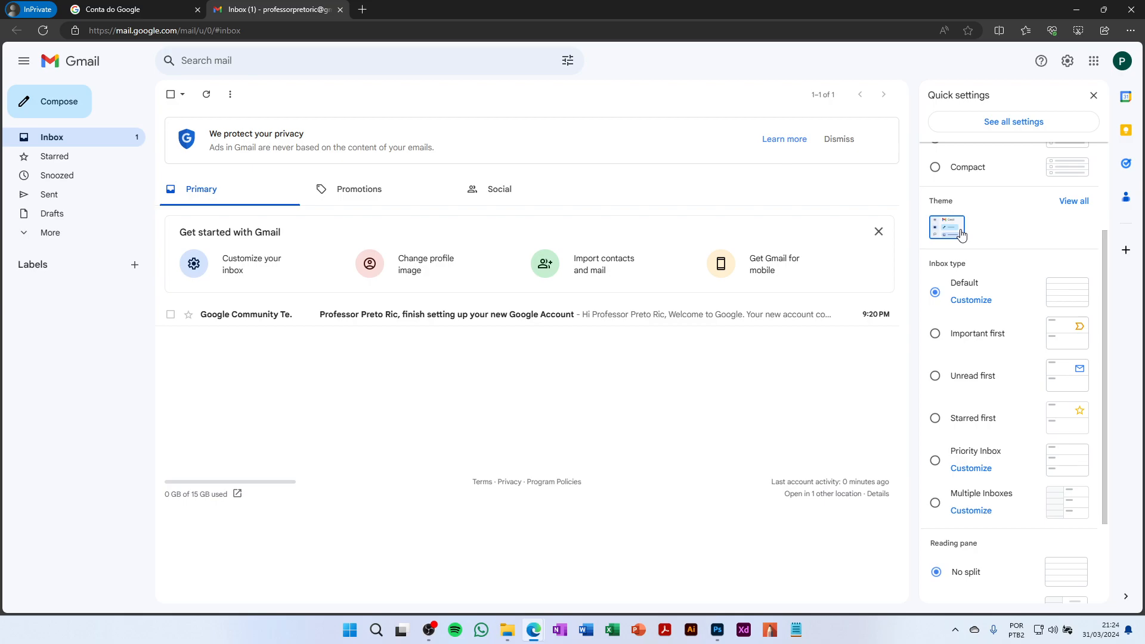
scroll(962, 234, "up", 2)
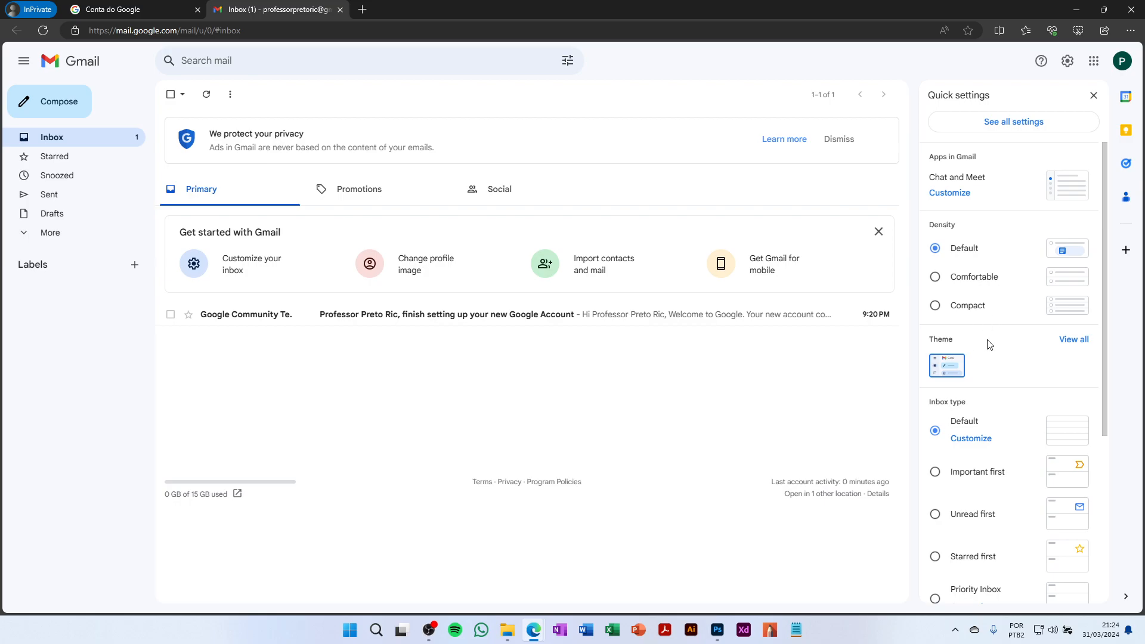
Apply and save the black dark theme, then hide the Calendar, Keep and Tasks side panel
left_click(1077, 341)
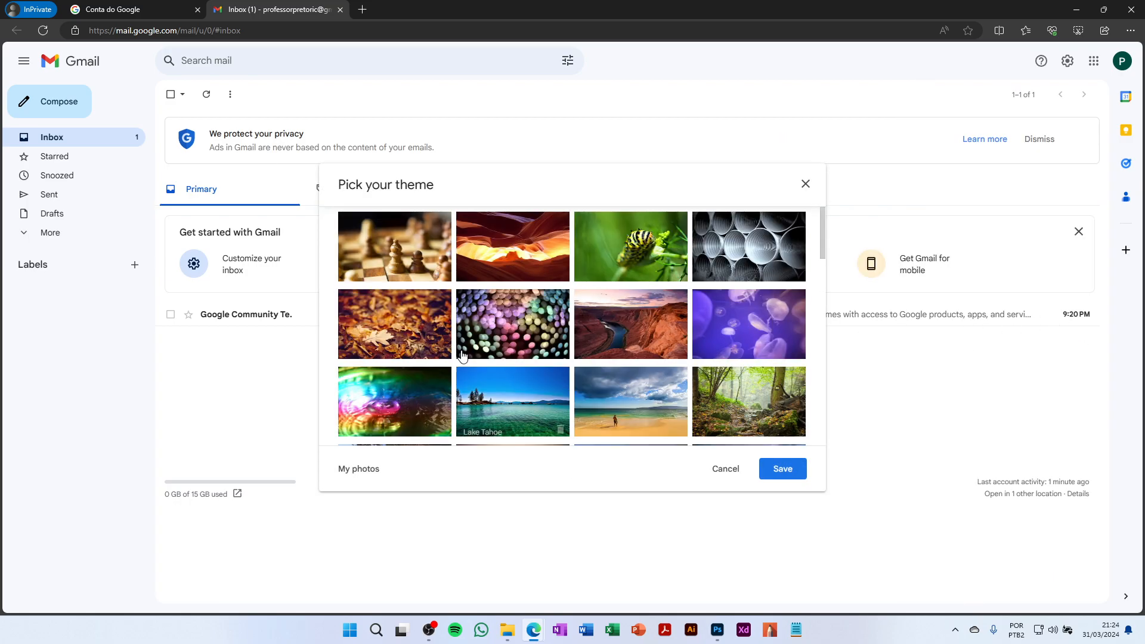
scroll(477, 352, "down", 3)
scroll(596, 322, "up", 3)
scroll(700, 289, "down", 1)
scroll(700, 289, "down", 3)
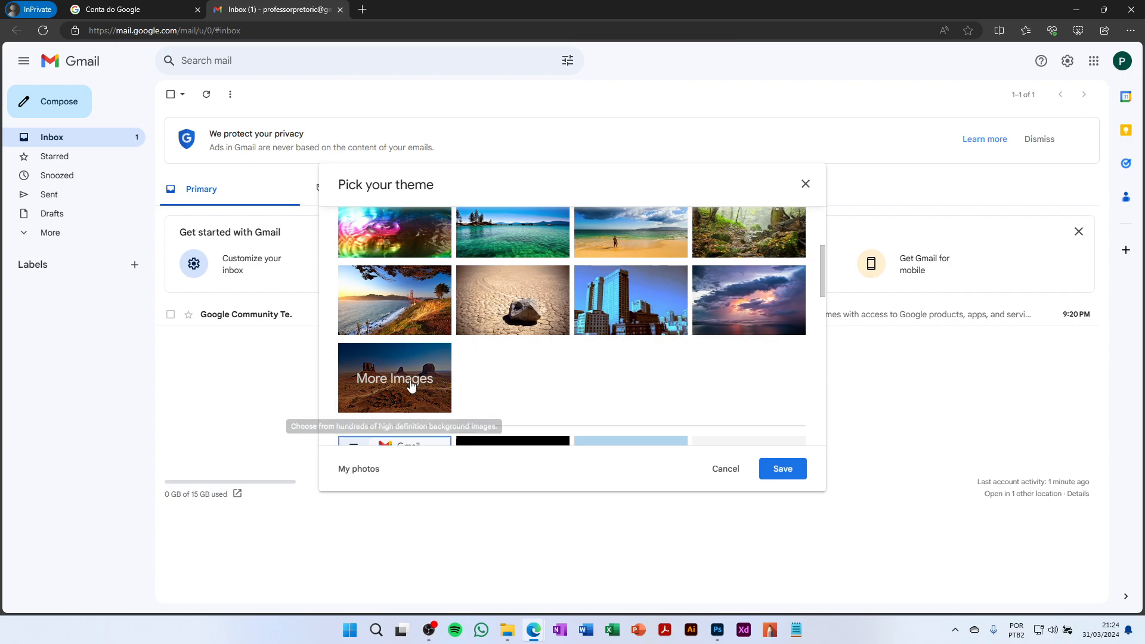
scroll(412, 385, "down", 1)
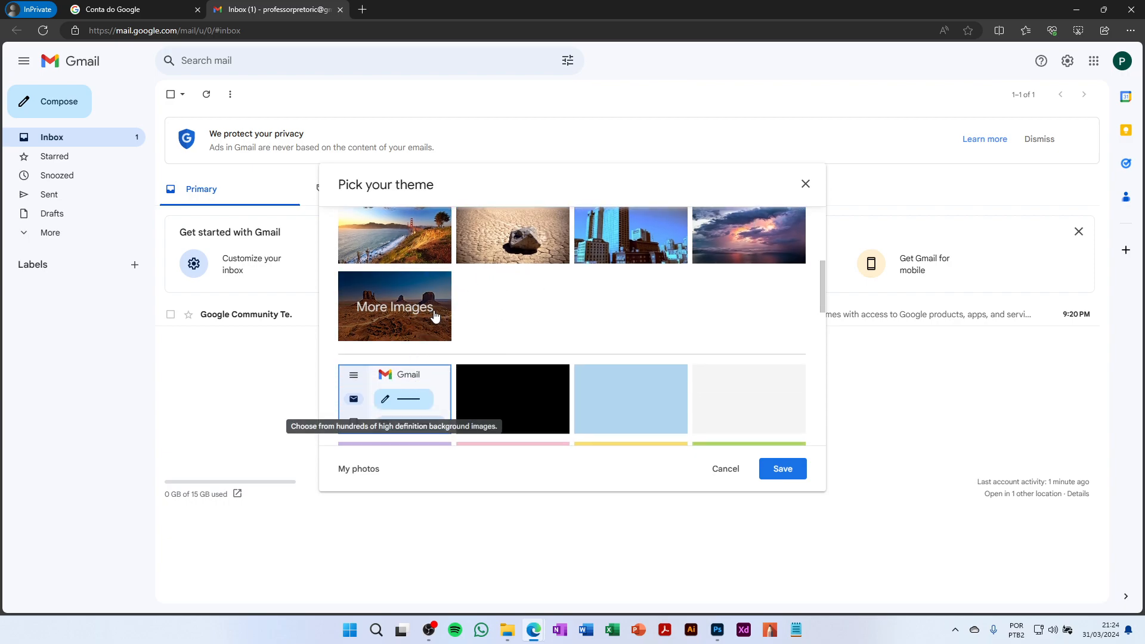
scroll(435, 316, "up", 1)
scroll(410, 343, "down", 2)
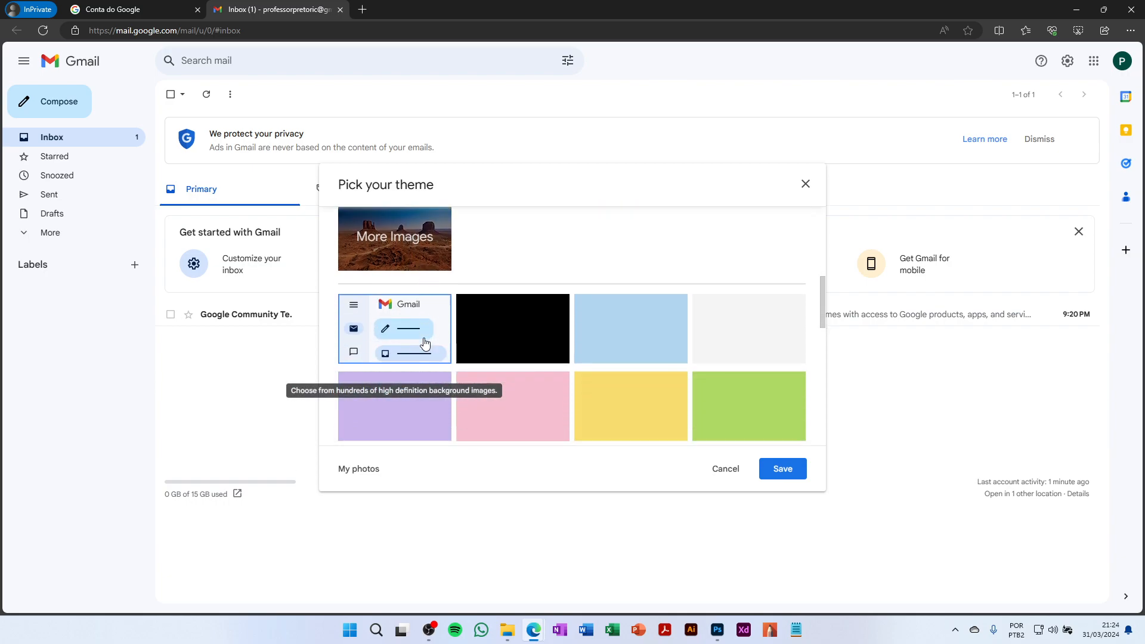
left_click(522, 340)
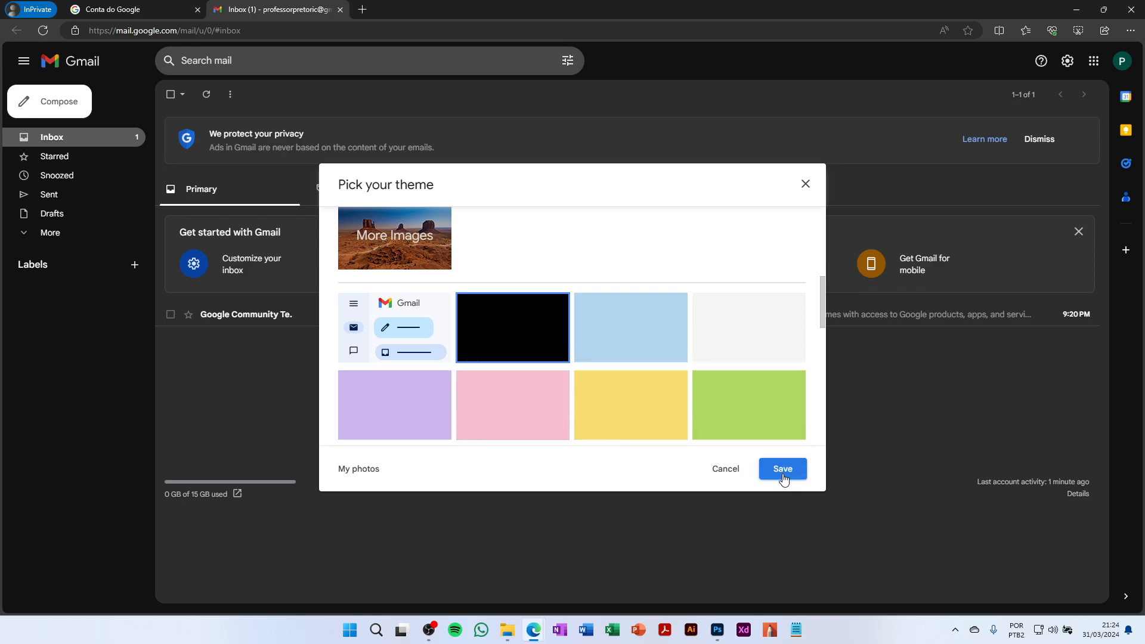
left_click(783, 470)
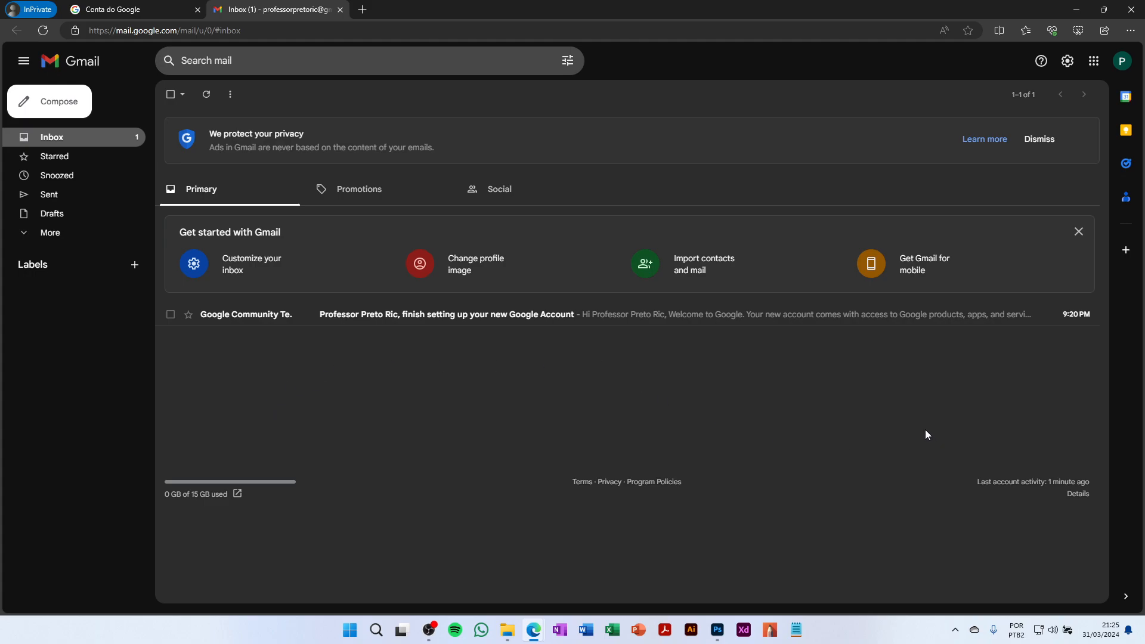
left_click(1126, 597)
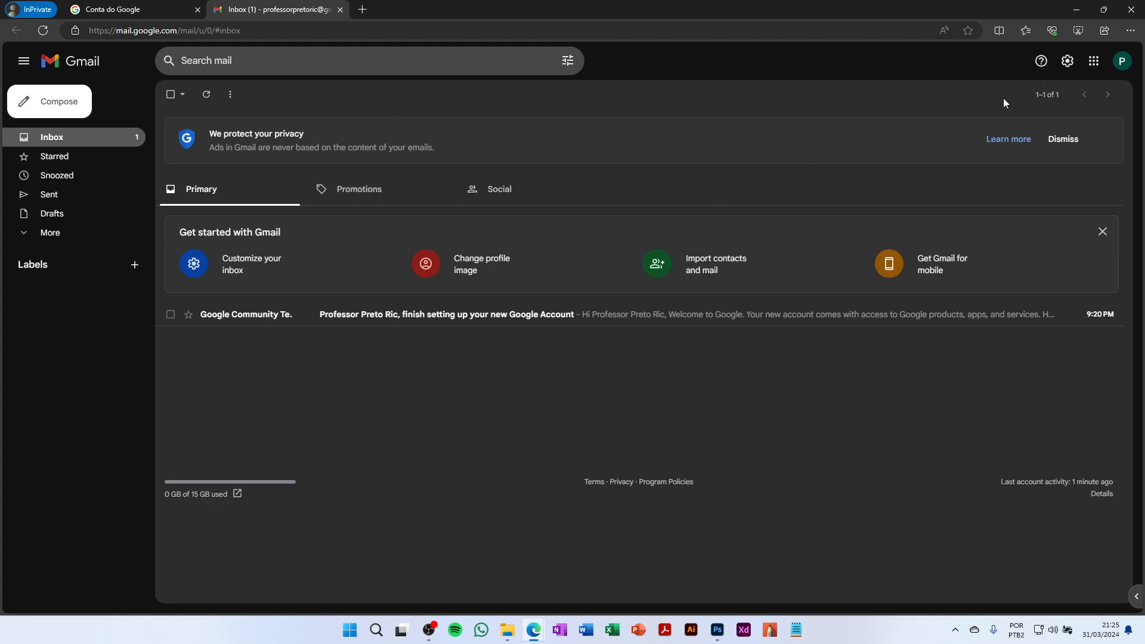
In See all settings, pick Português (Brasil) from the General tab's display language list
left_click(1067, 61)
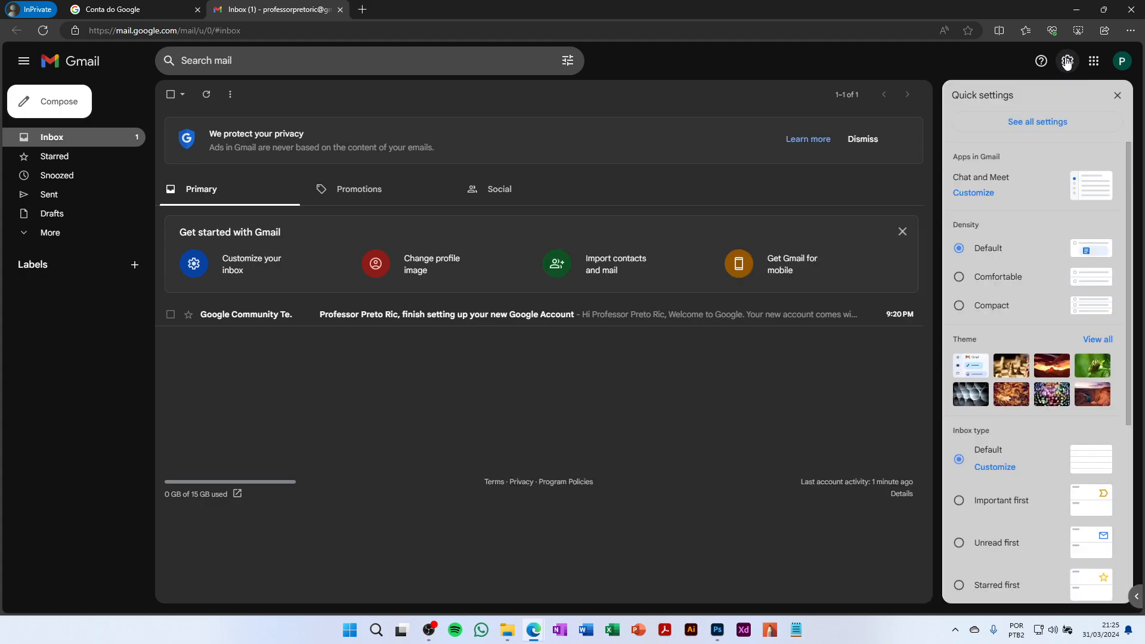
left_click(1042, 124)
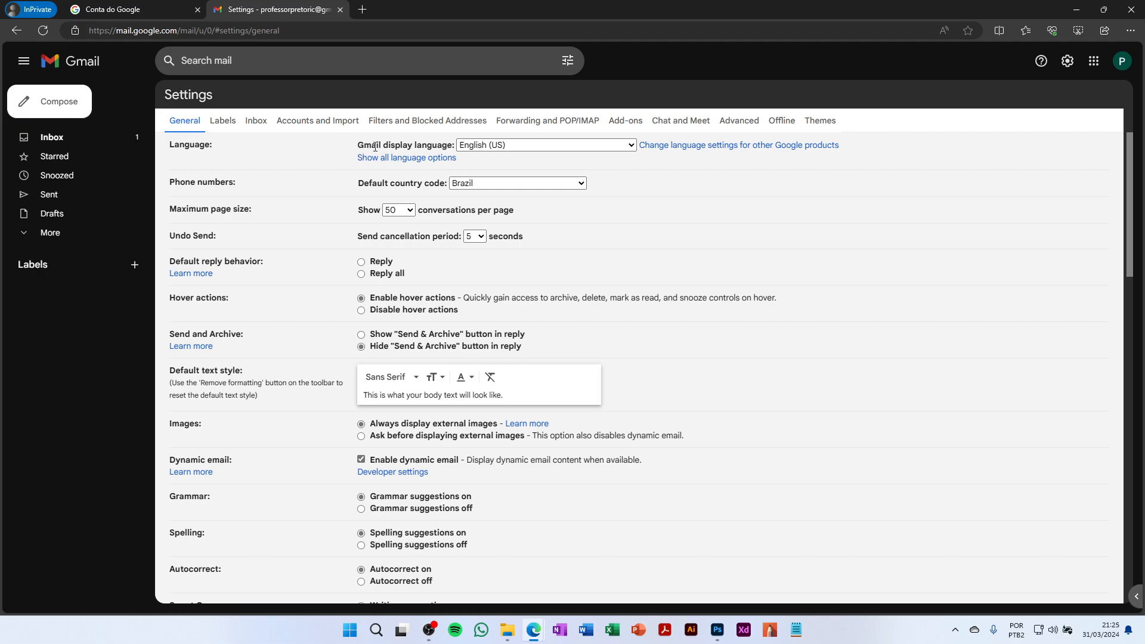
left_click(590, 146)
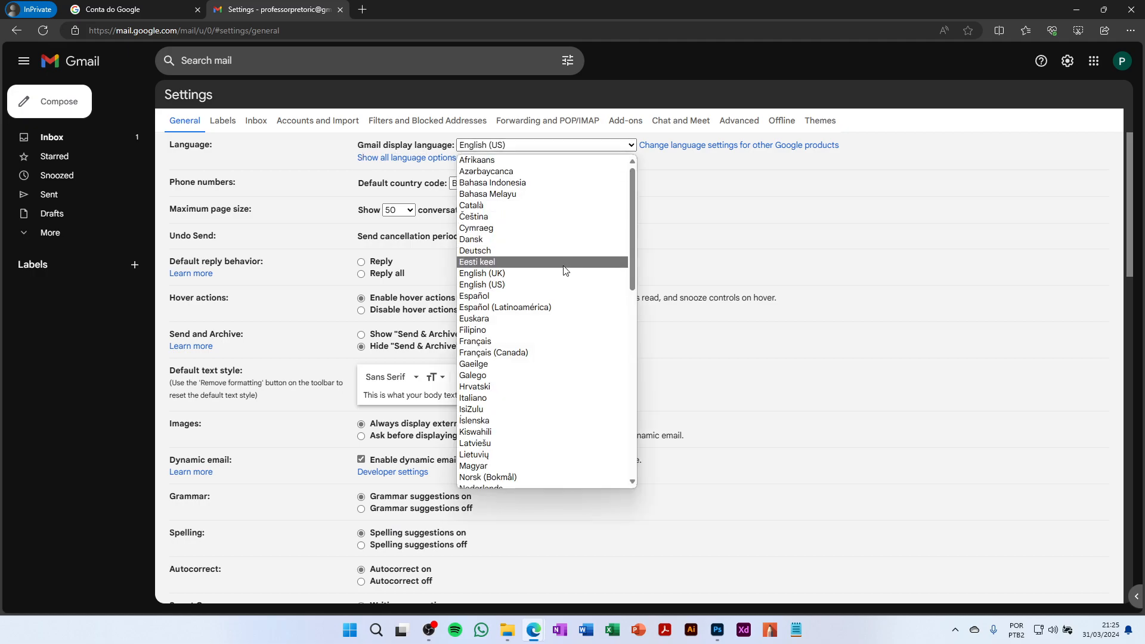
scroll(561, 295, "down", 1)
scroll(561, 298, "down", 3)
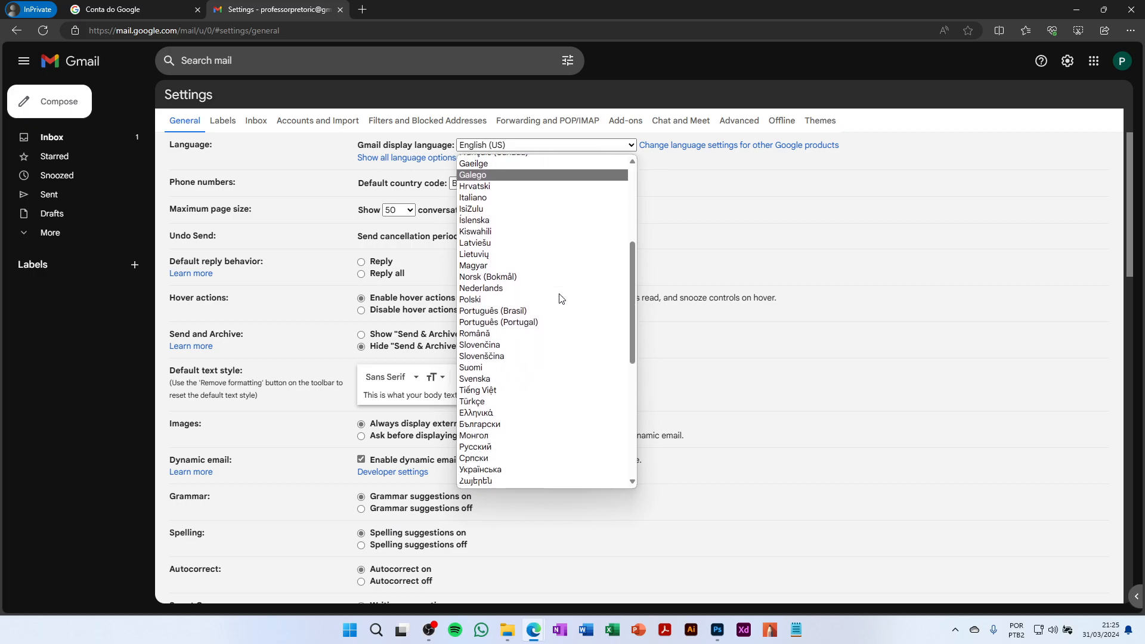
left_click(517, 312)
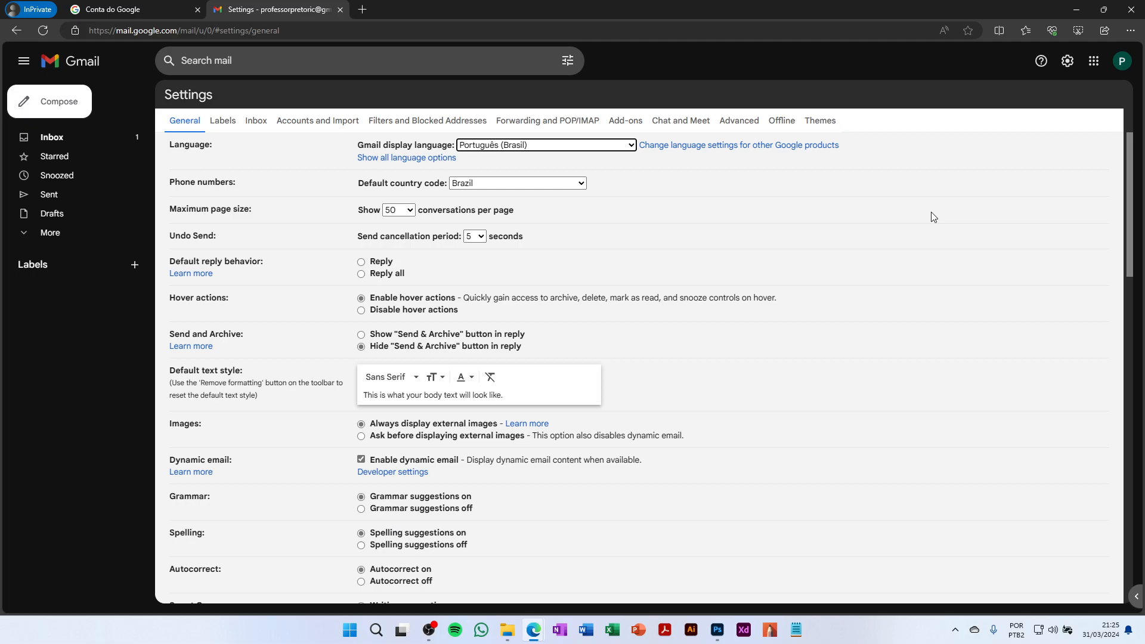
scroll(943, 225, "down", 9)
scroll(942, 229, "down", 9)
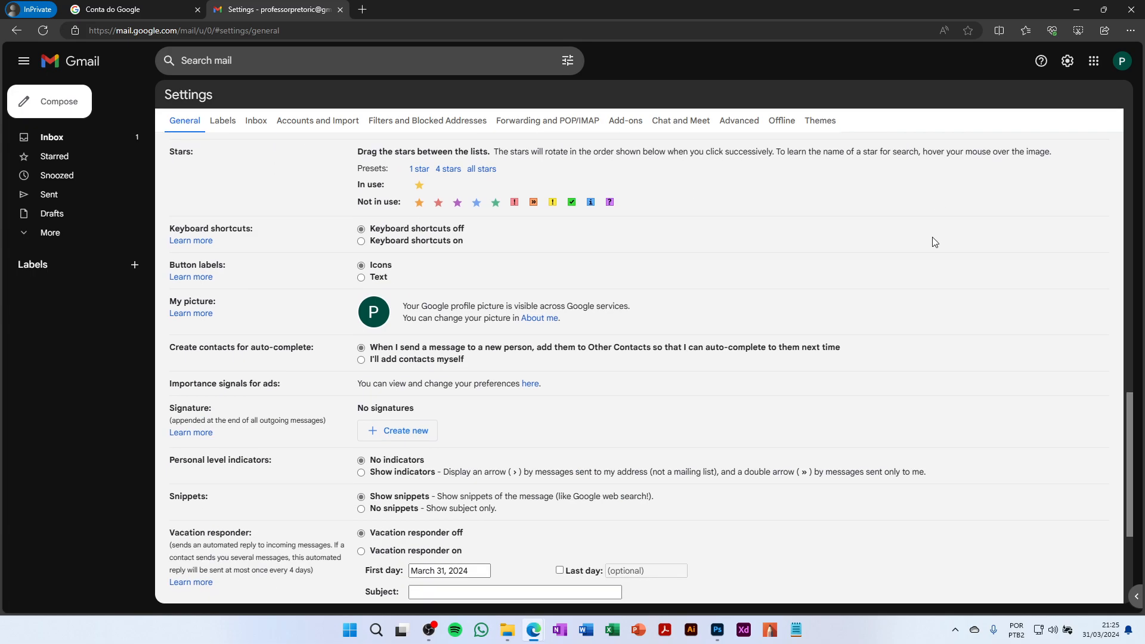
Save the Português (Brasil) change, then open and close the Configurações rápidas panel
left_click(618, 540)
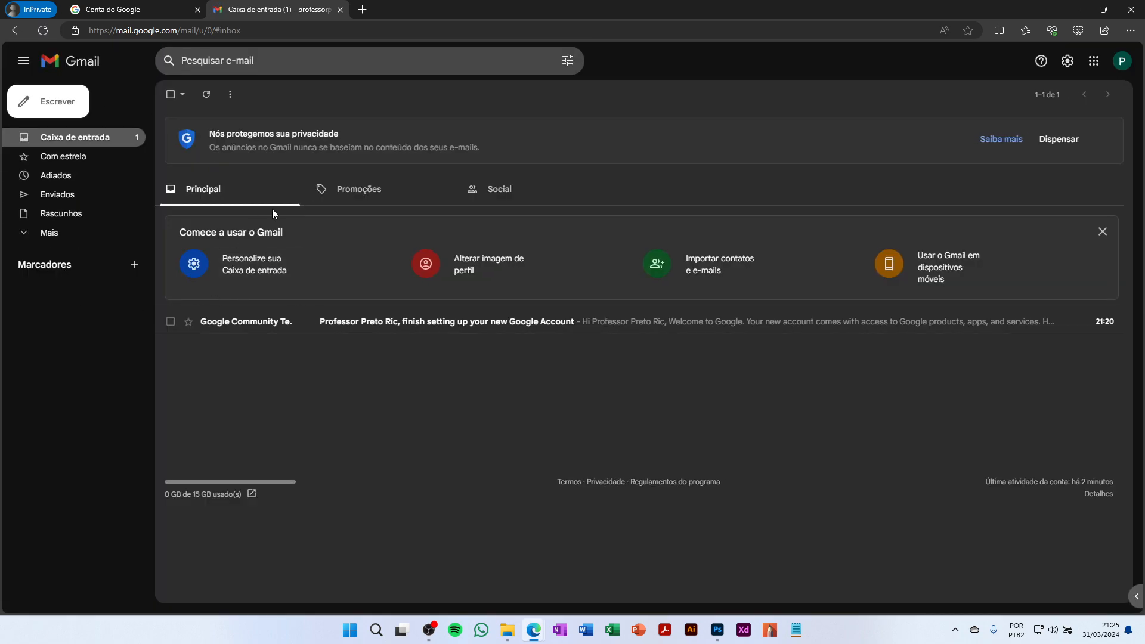
left_click(1067, 61)
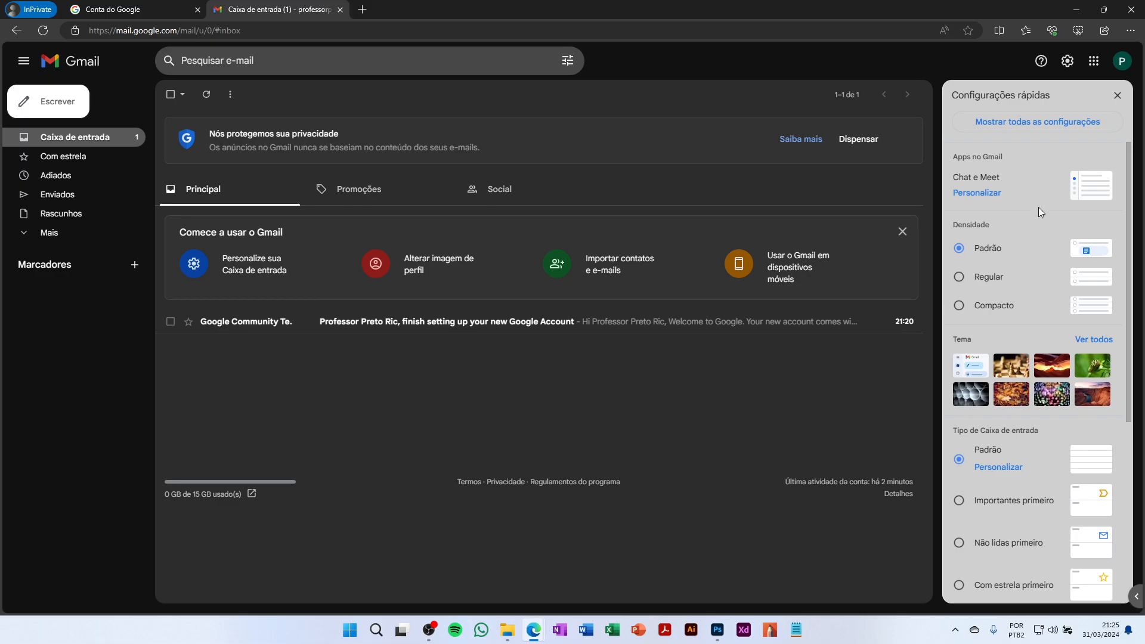
left_click(1117, 95)
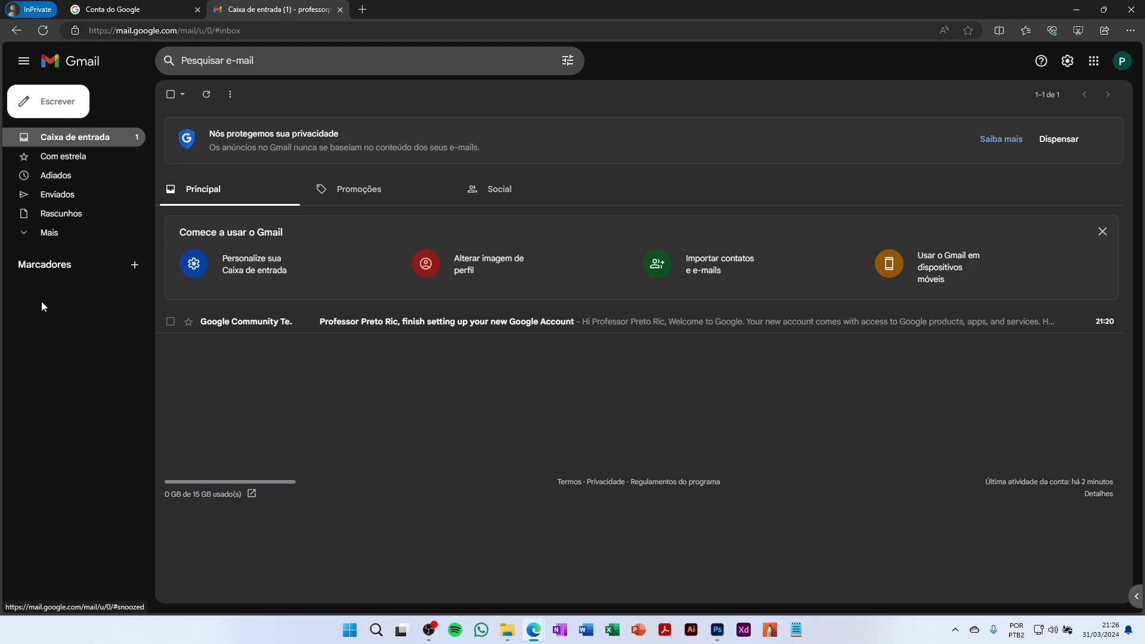
left_click(28, 67)
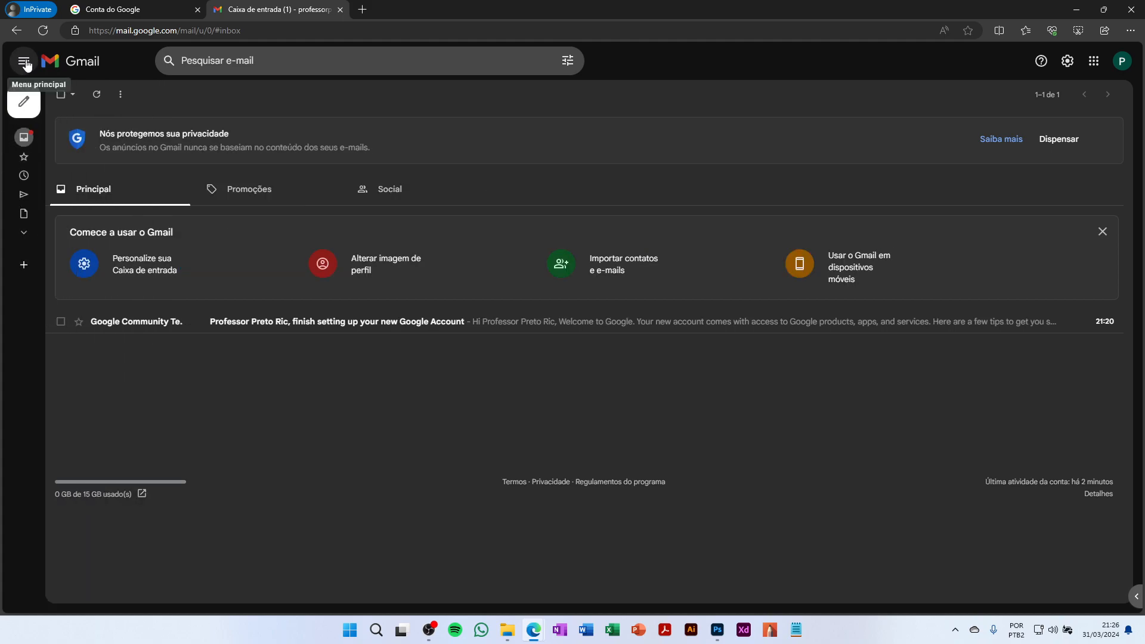
left_click(26, 66)
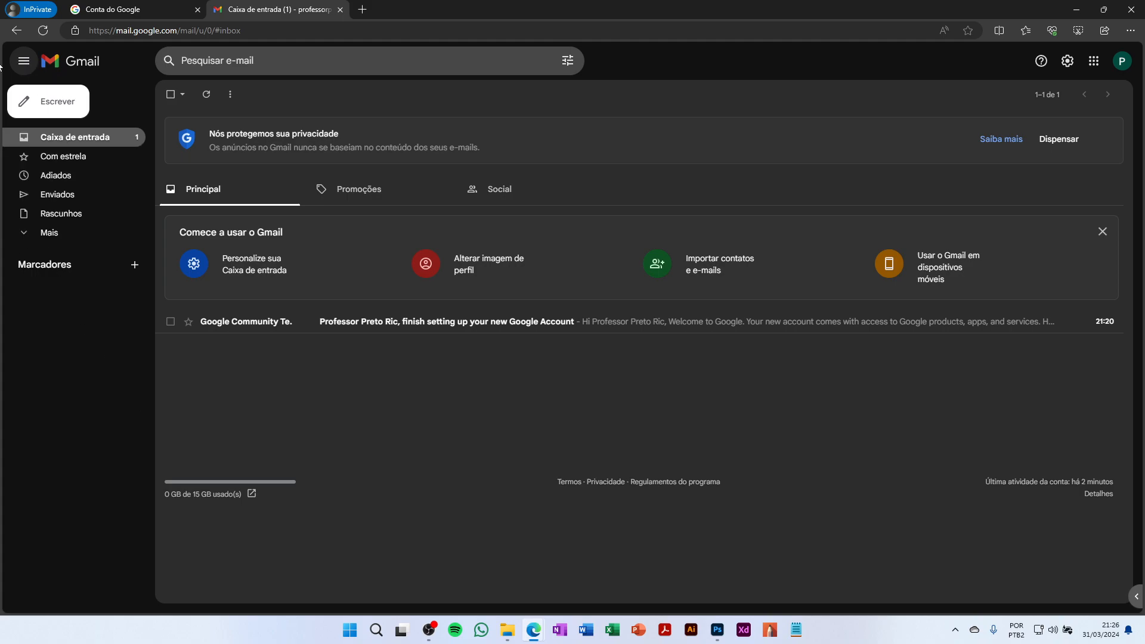
left_click(23, 67)
mouse_move(29, 395)
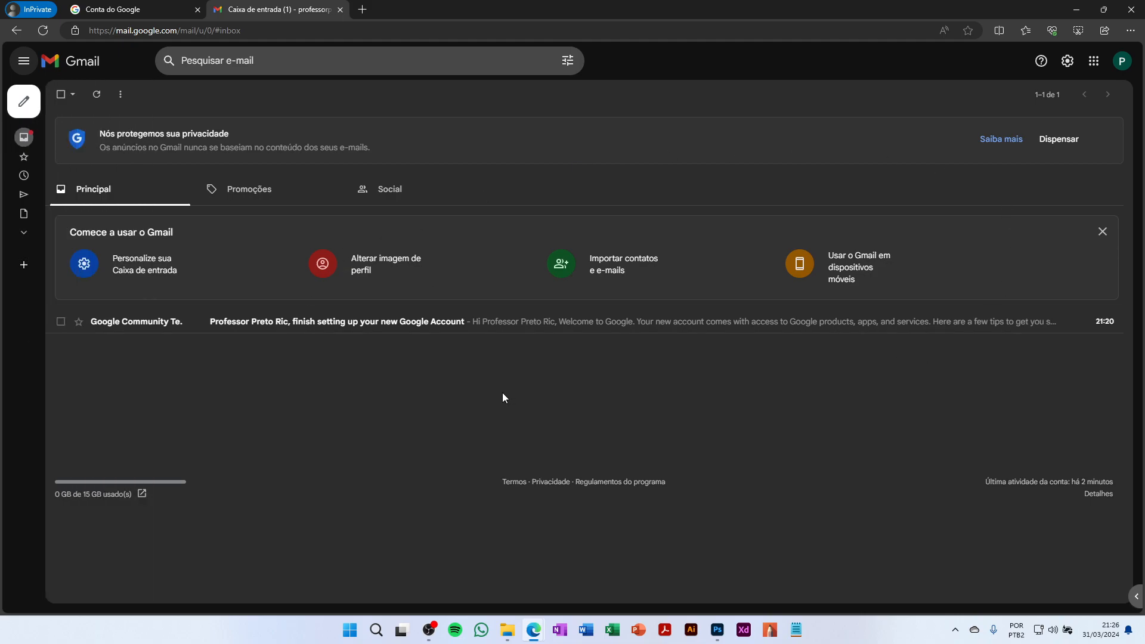
left_click(24, 61)
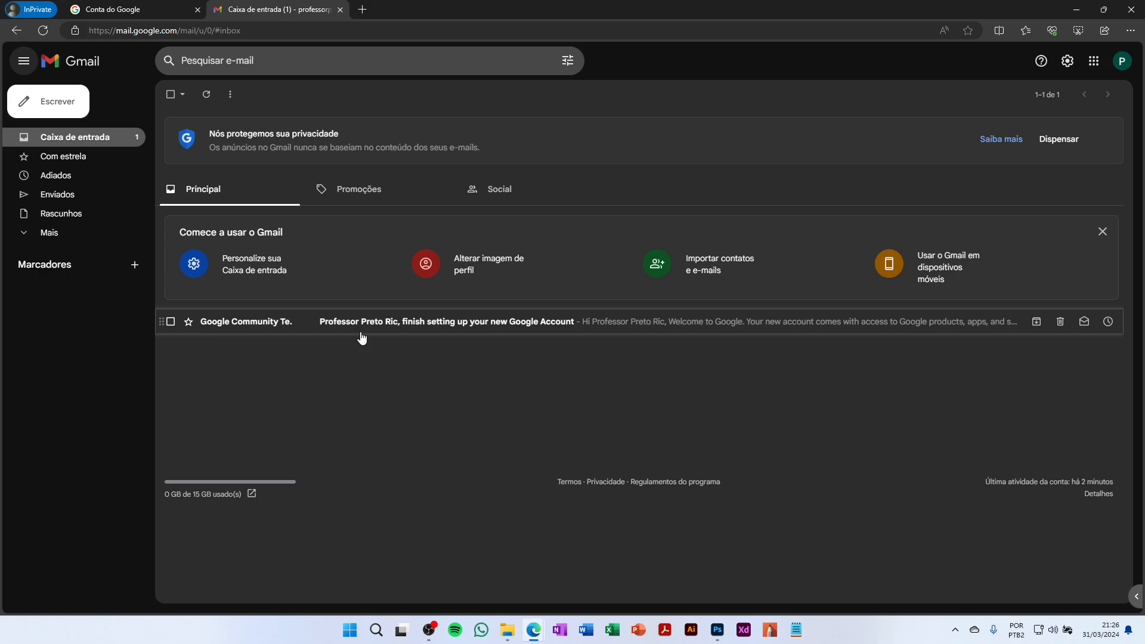
left_click(395, 197)
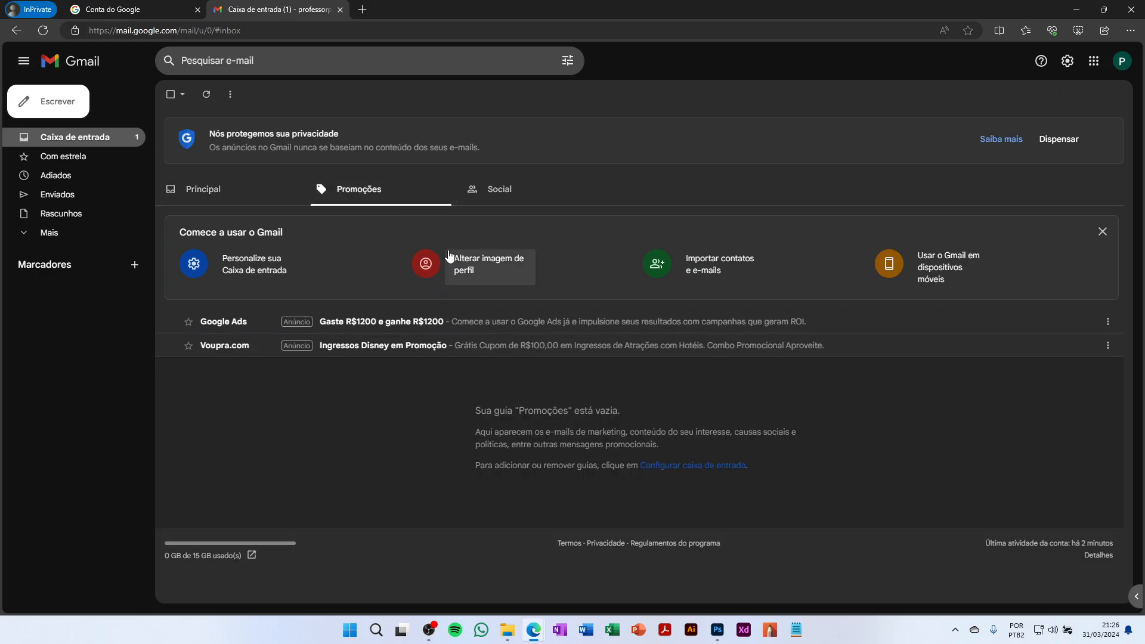
left_click(524, 194)
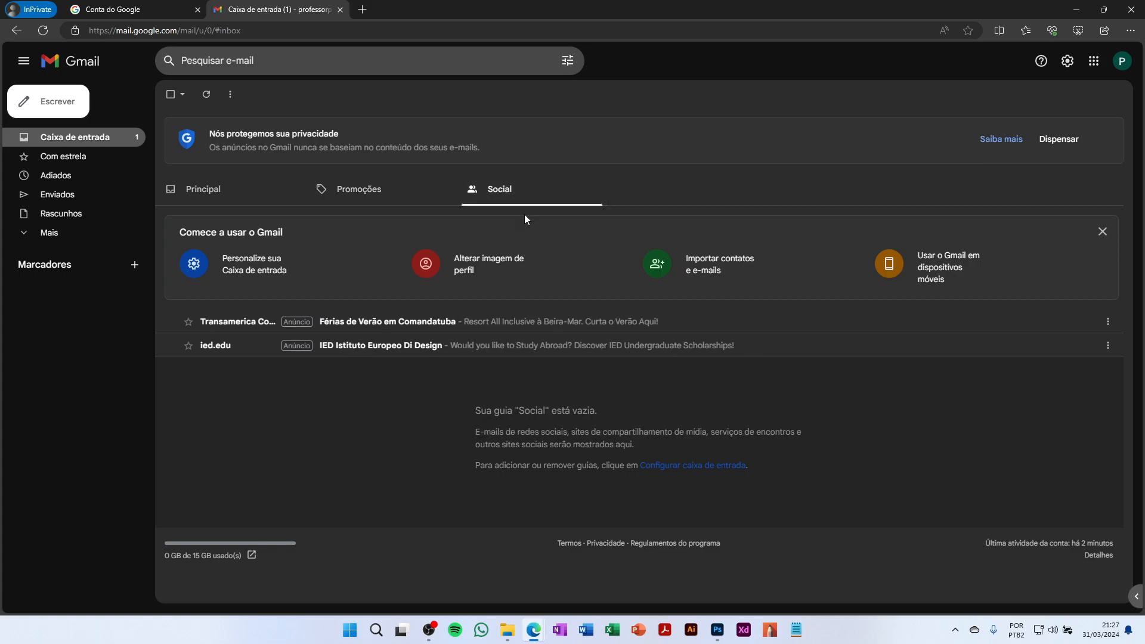
left_click(275, 184)
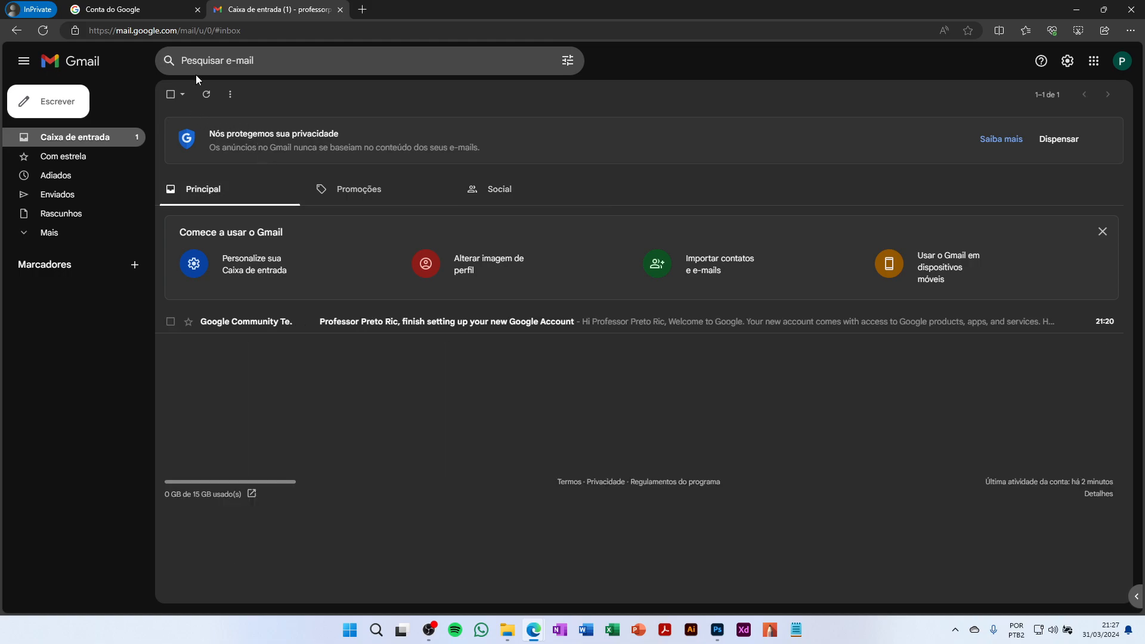
Try a search for 'adobe', clear it, and open the advanced search options
left_click(258, 58)
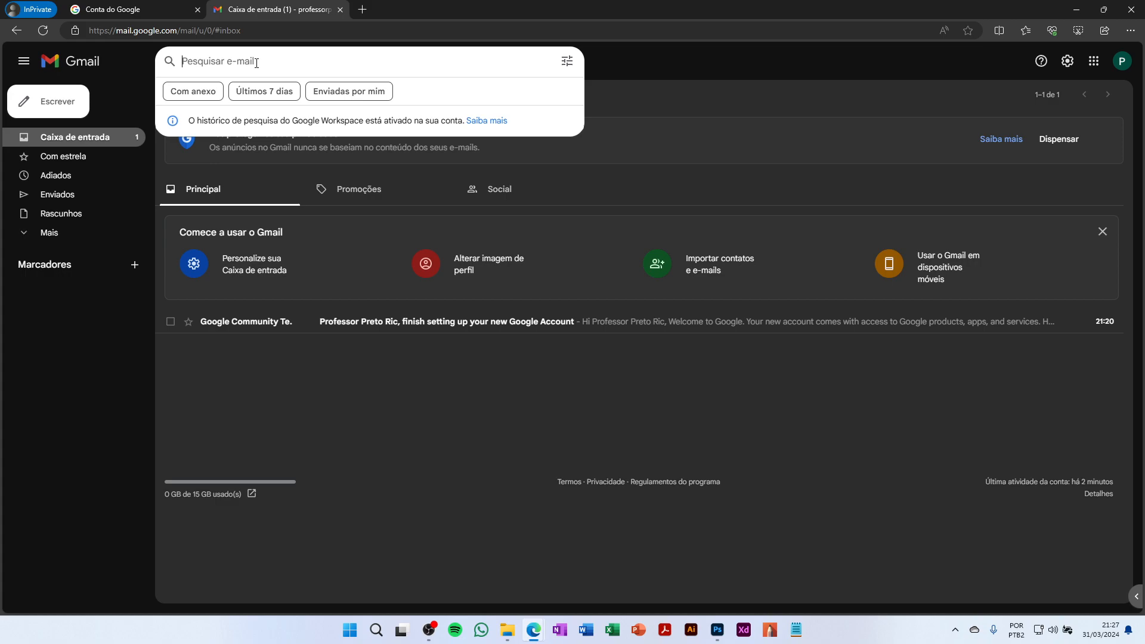
type("adobe")
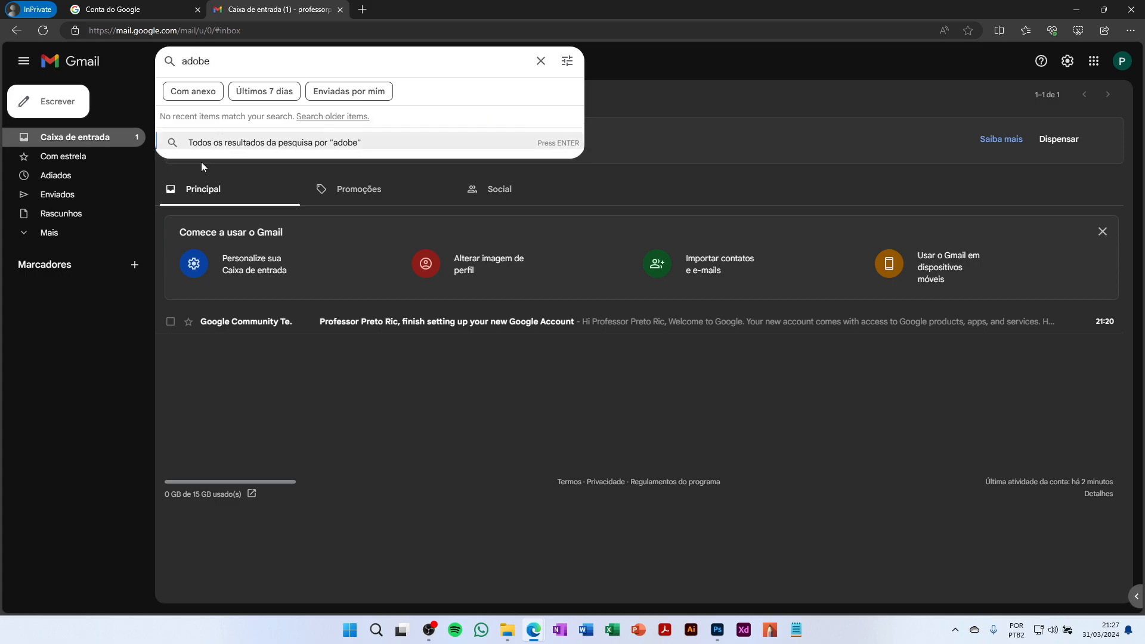
left_click(540, 61)
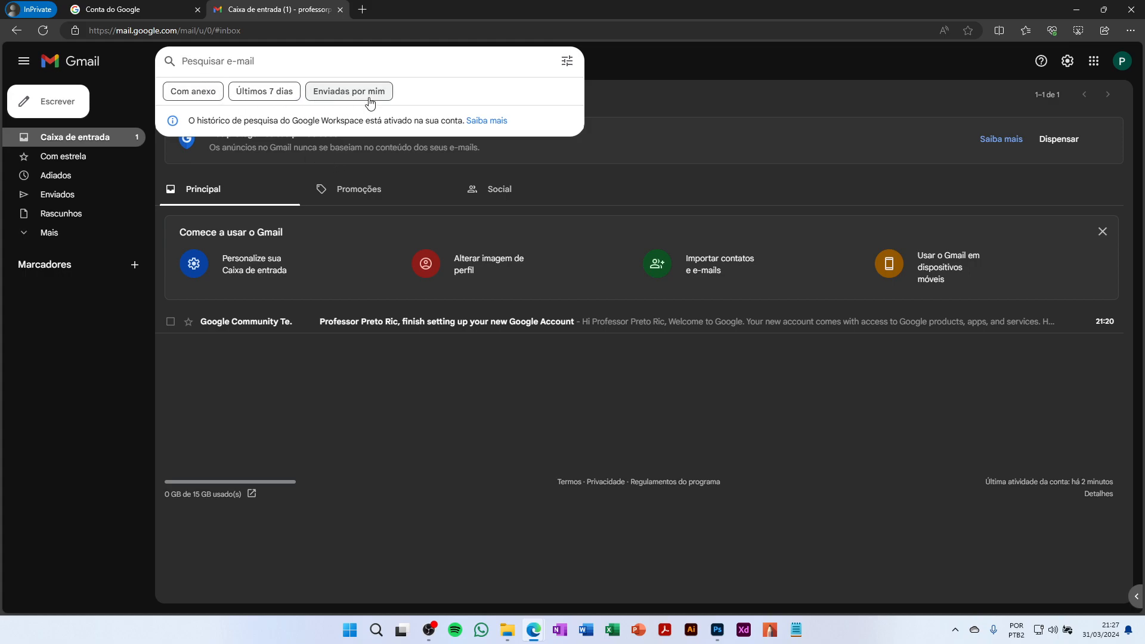
left_click(566, 61)
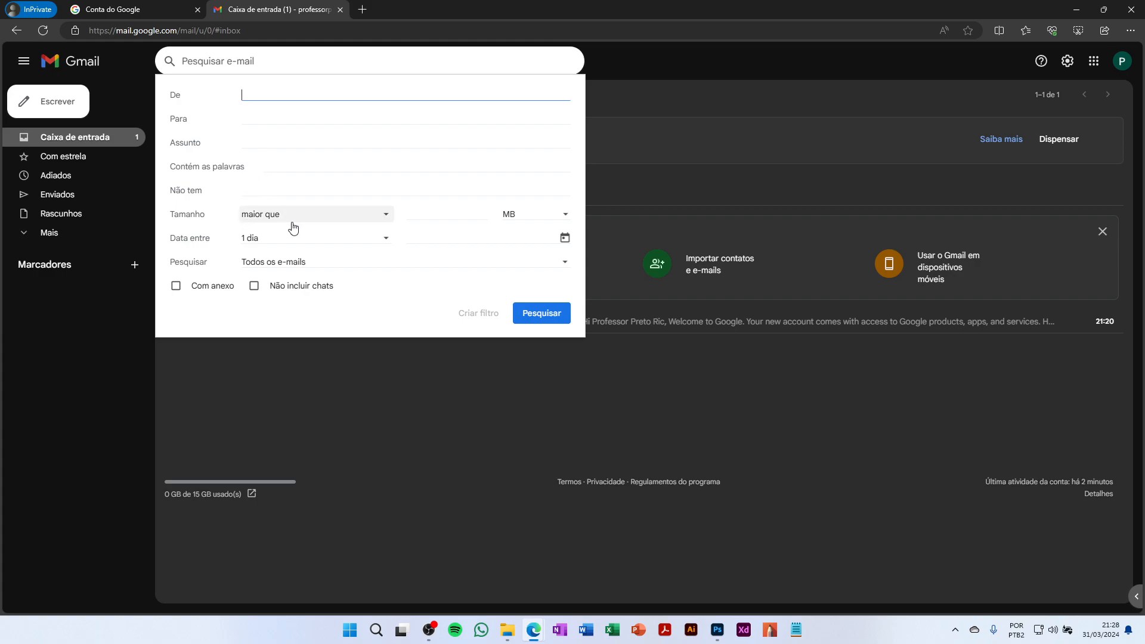
Set search options to MB size, all mail and attachments only, then create a filter
left_click(533, 223)
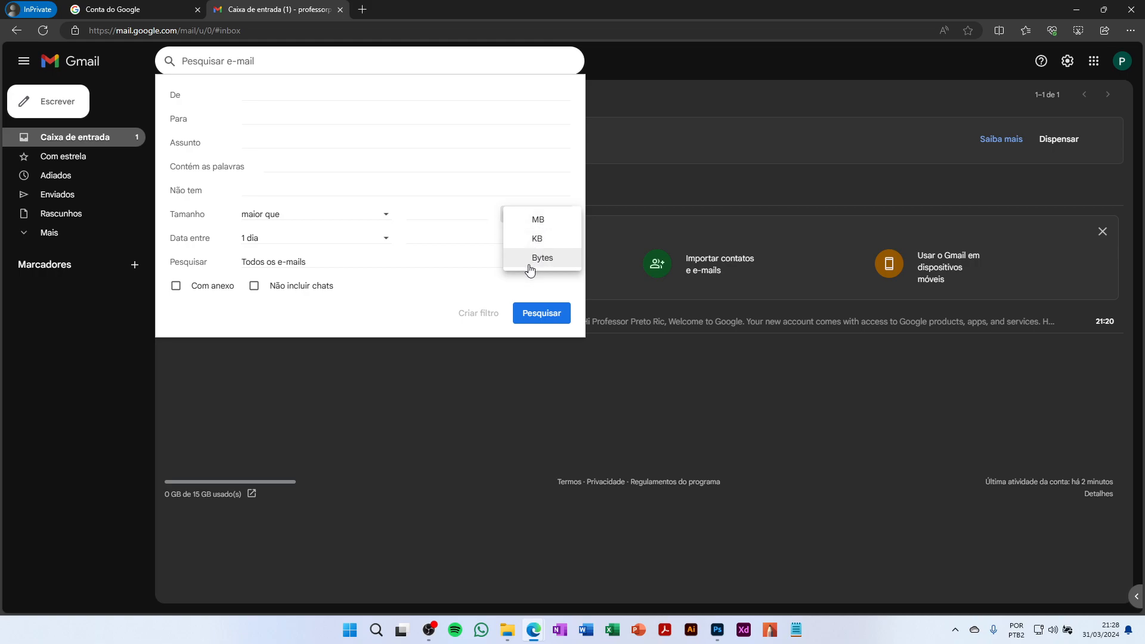
left_click(351, 191)
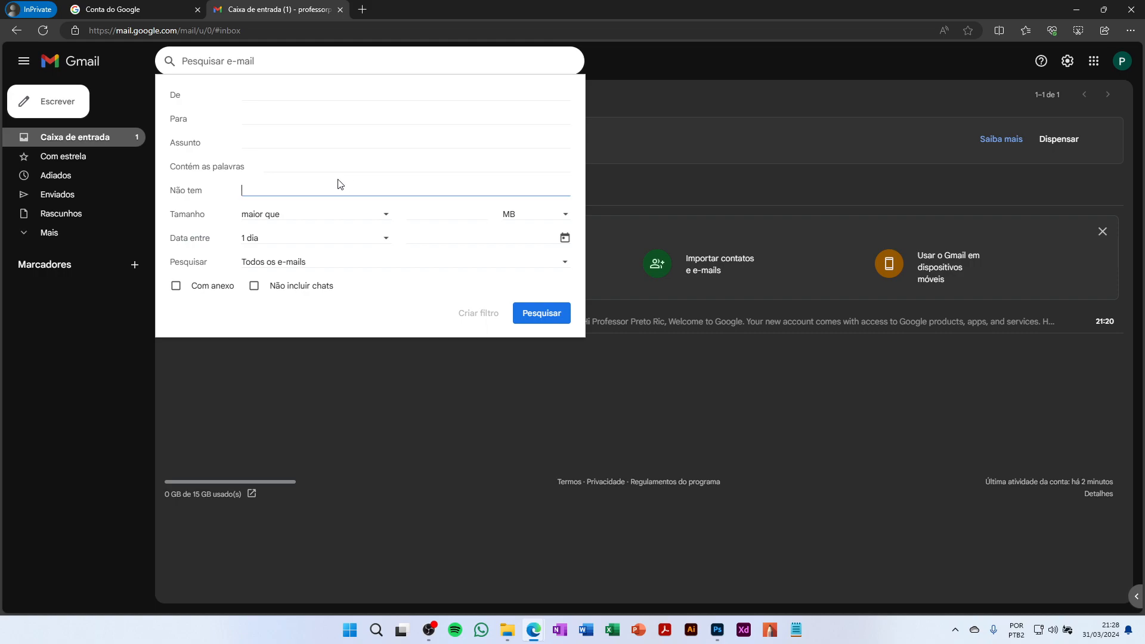
left_click(175, 288)
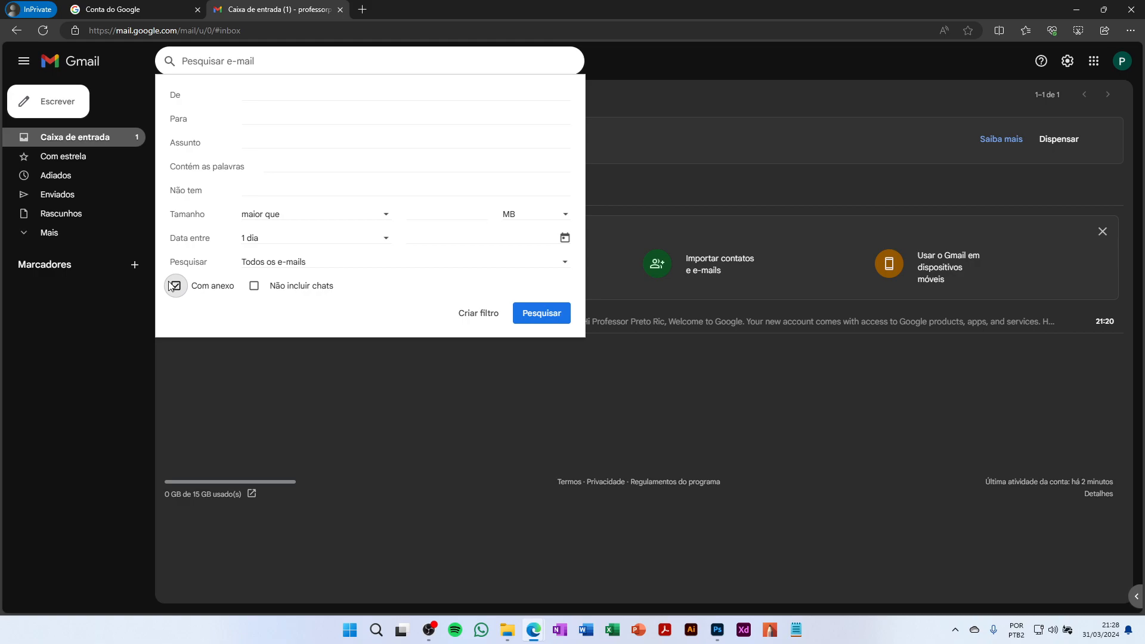
left_click(174, 288)
left_click(426, 262)
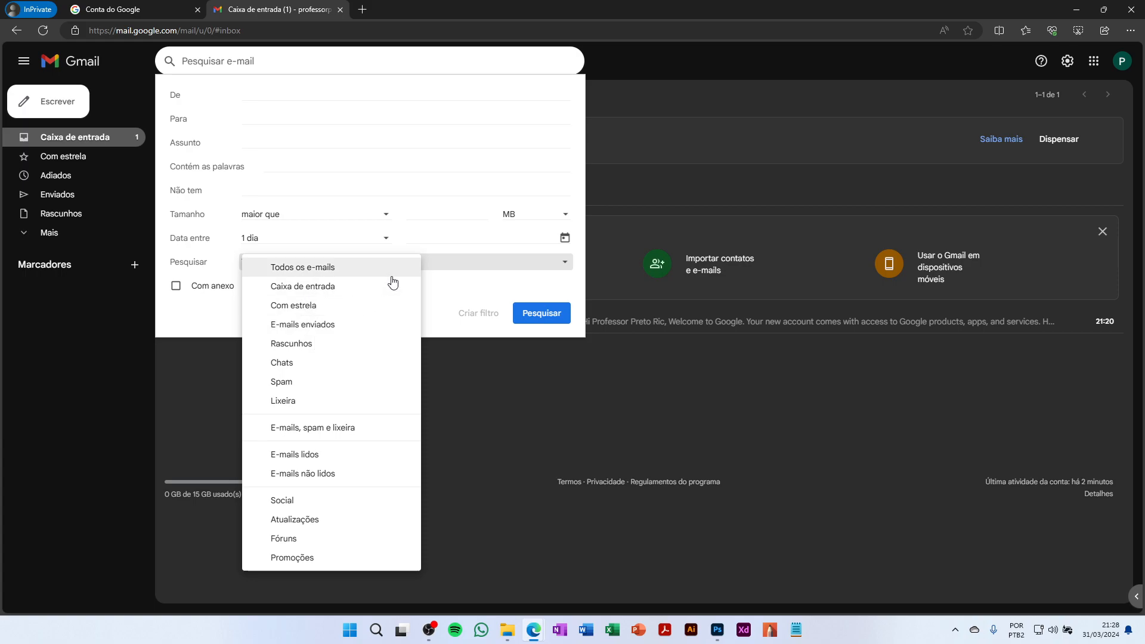
left_click(473, 287)
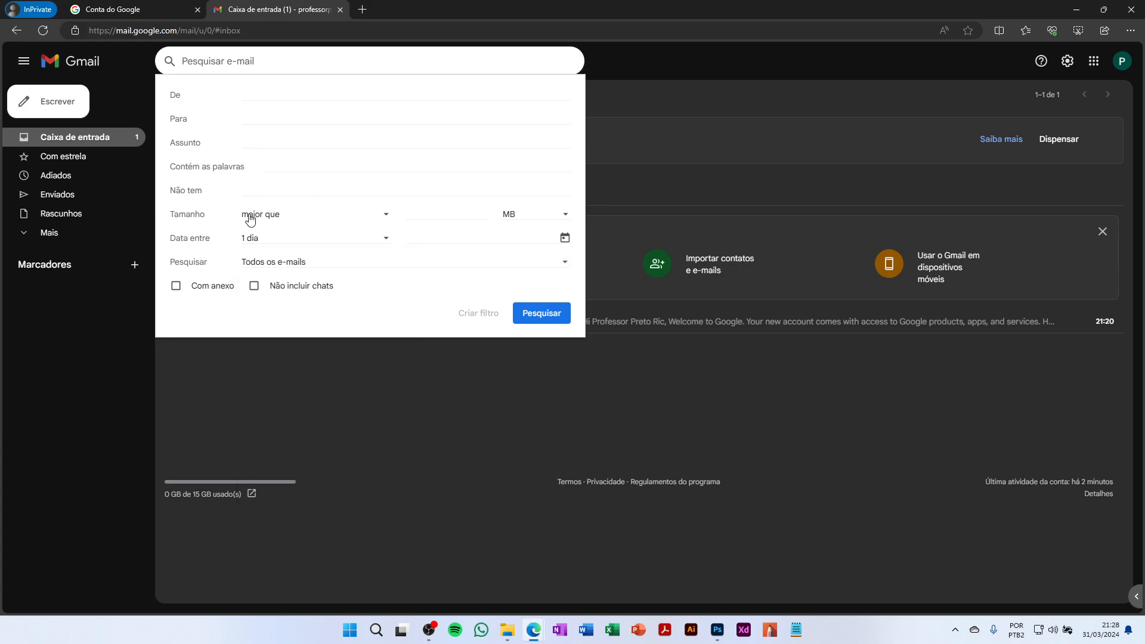
left_click(186, 287)
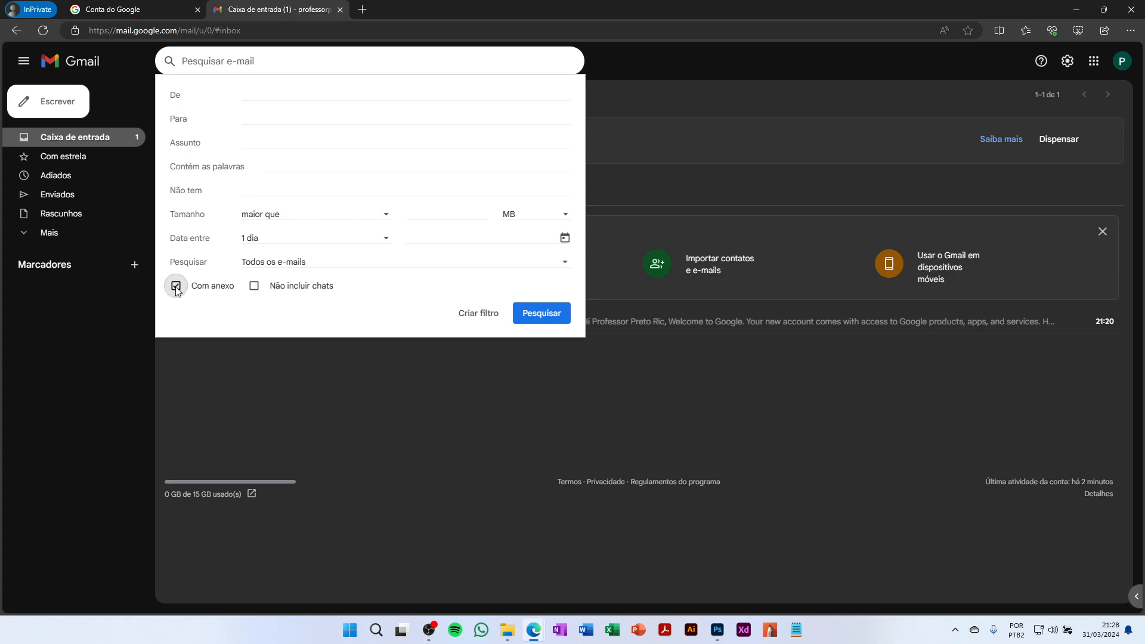
left_click(477, 315)
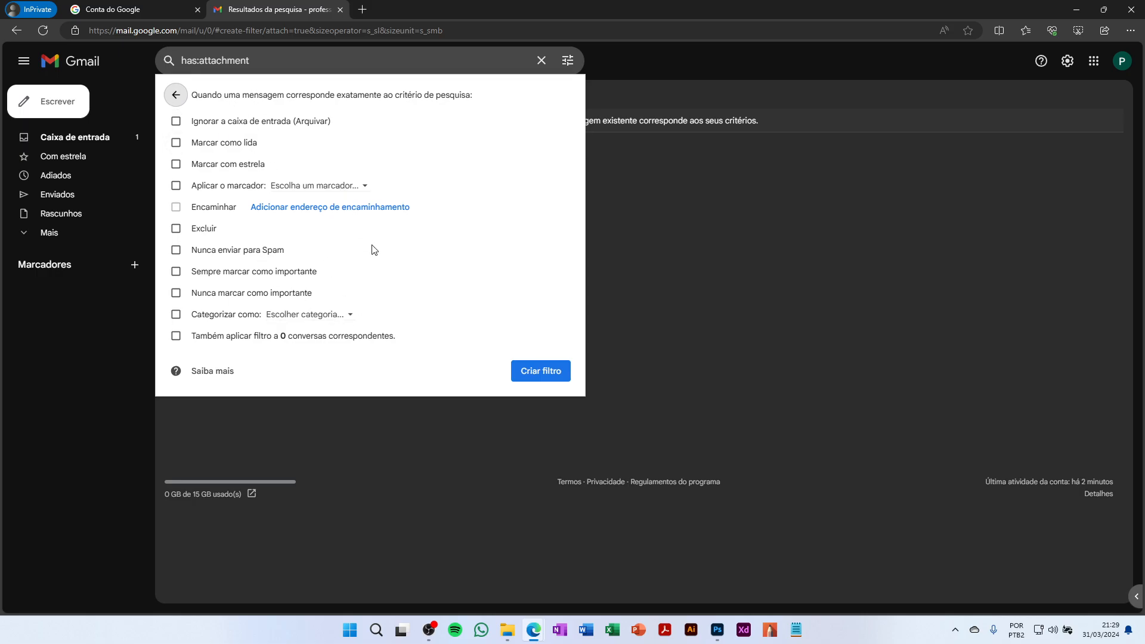
Dismiss the filter error, tick 'Nunca enviar para Spam' and create the has:attachment filter
left_click(528, 374)
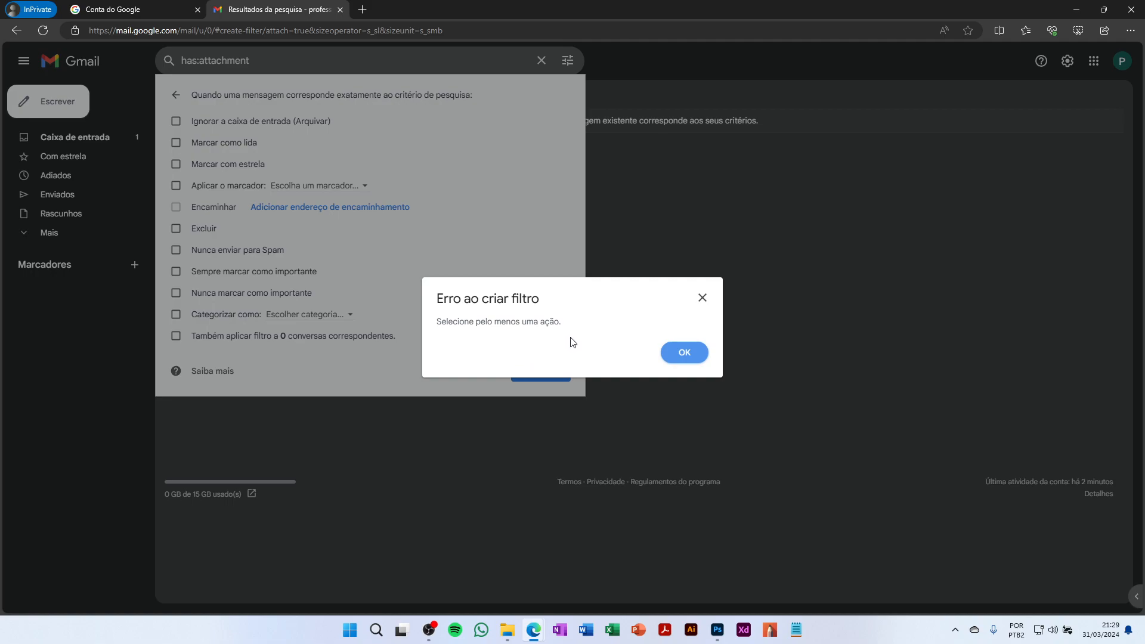
left_click(684, 355)
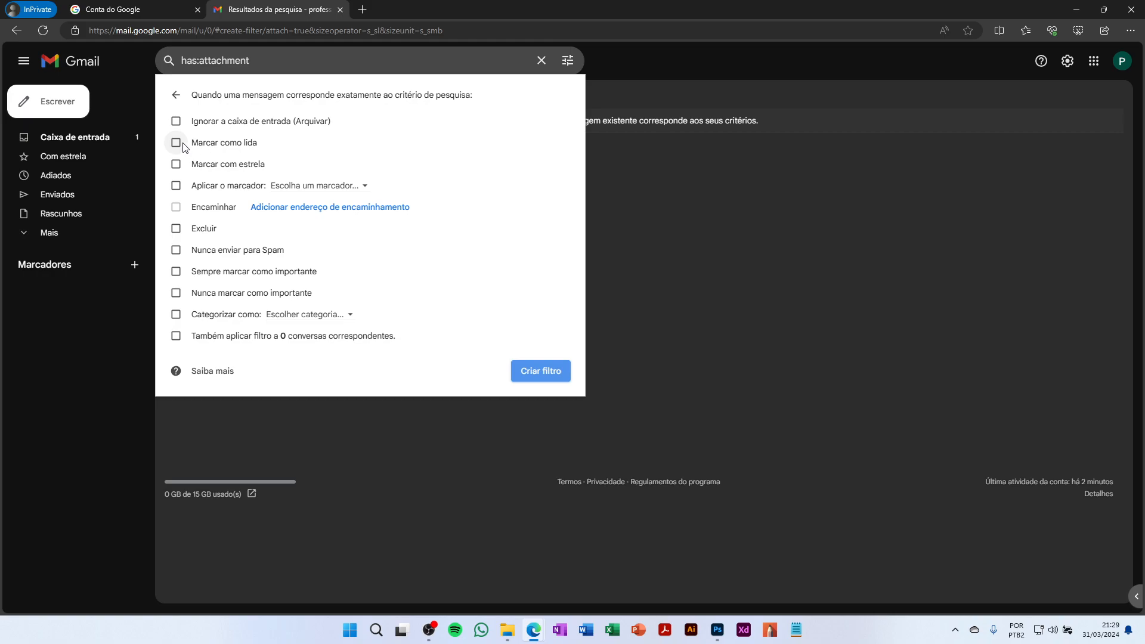
left_click(177, 251)
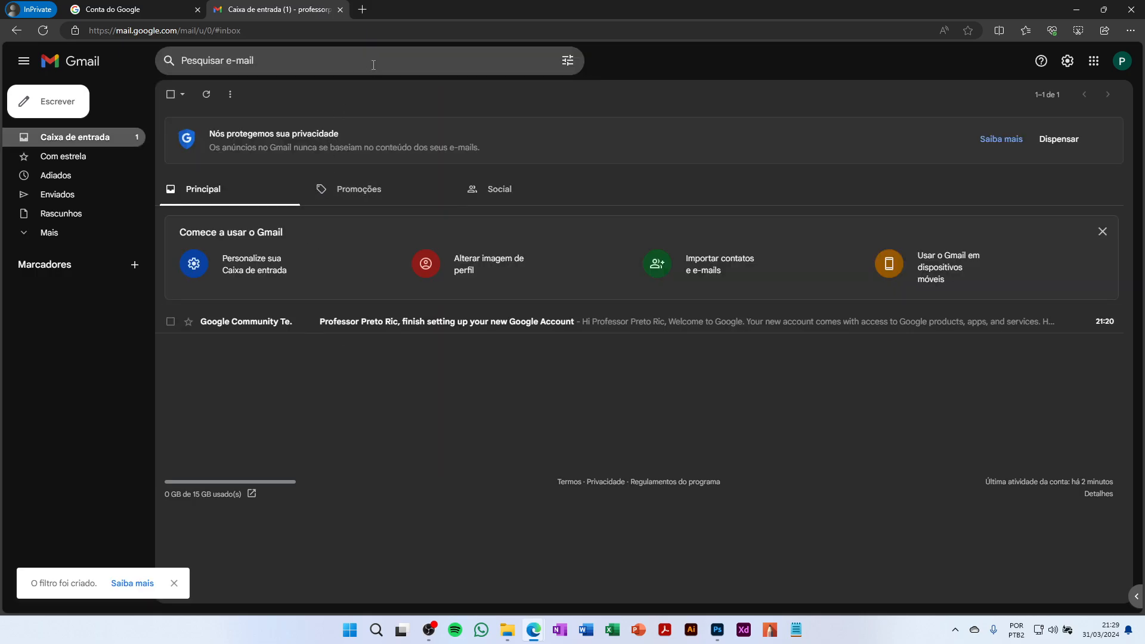
left_click(373, 65)
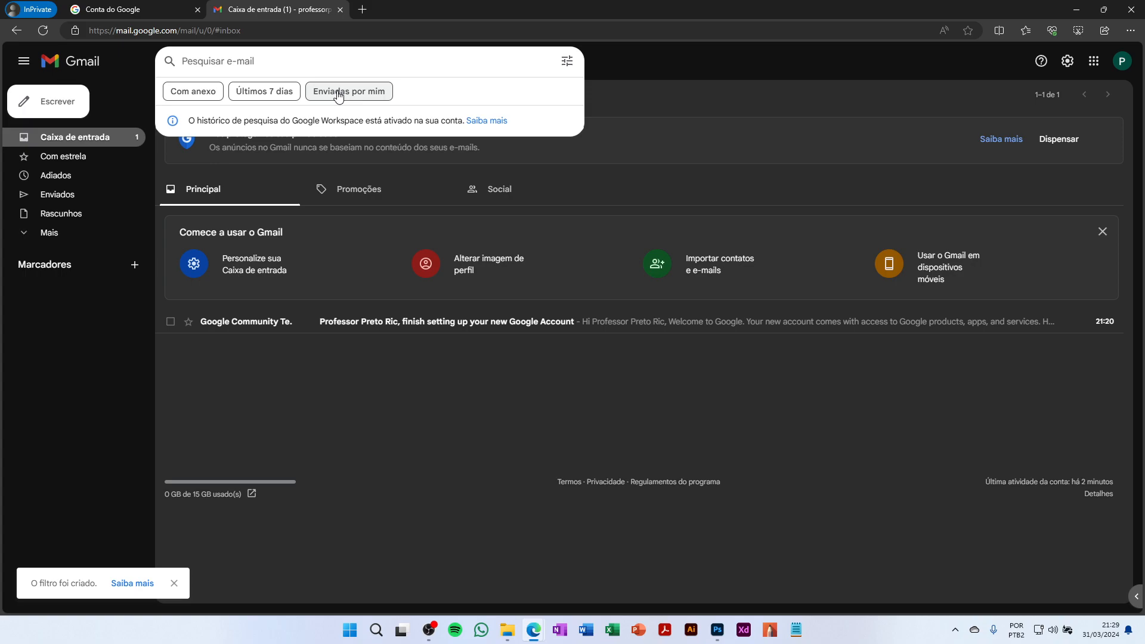
Expand 'Mais', search for 'spam' with no results, clear it and reopen search options
left_click(532, 464)
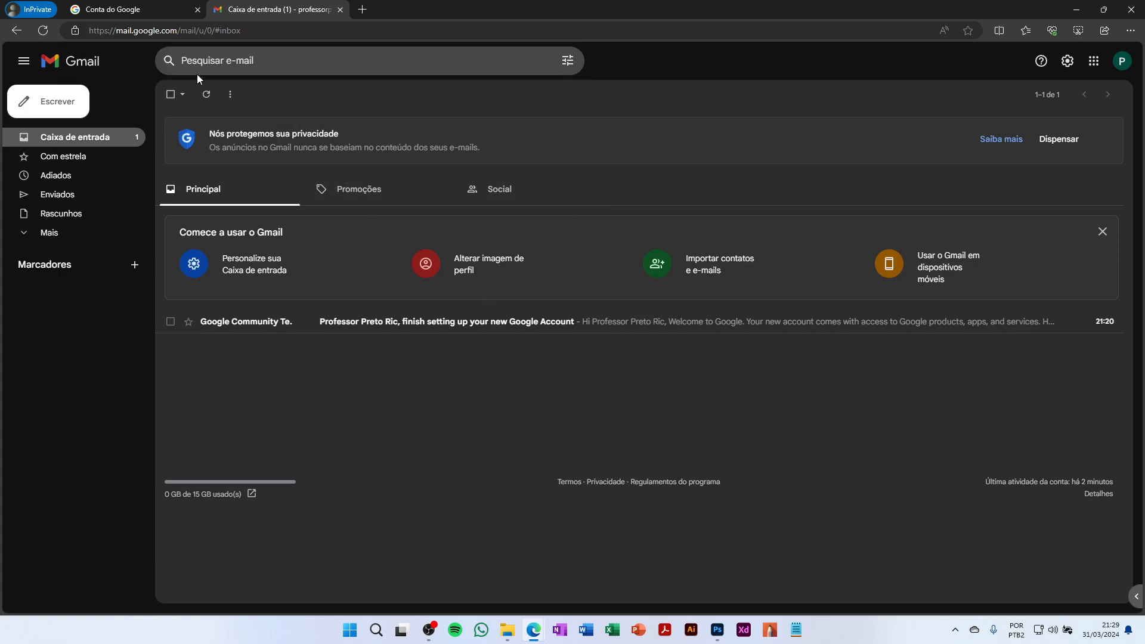
left_click(65, 237)
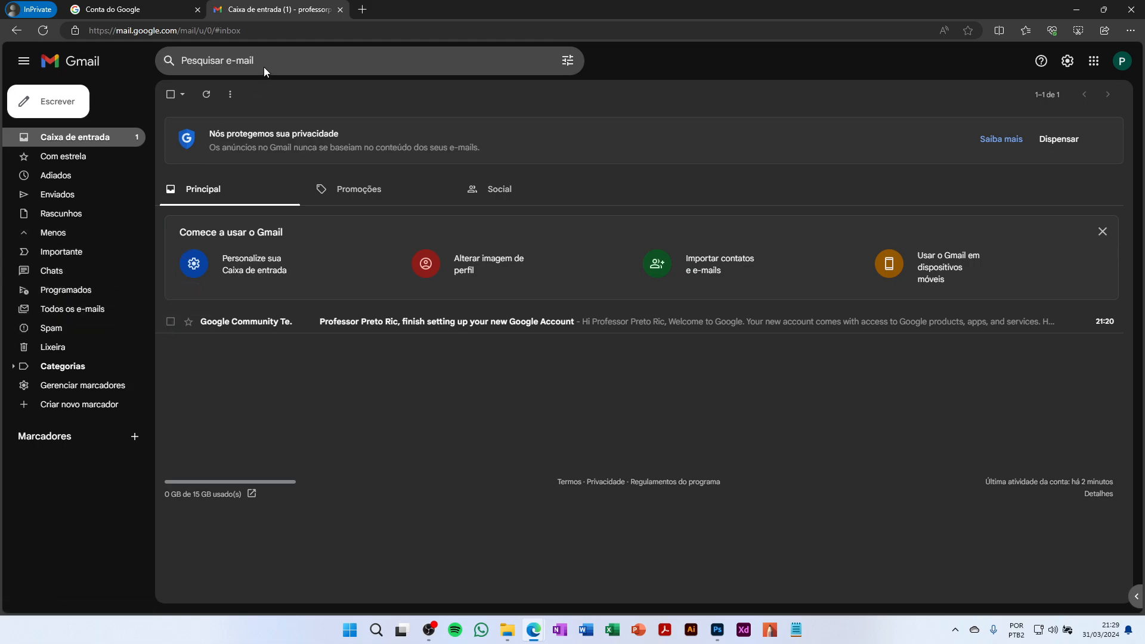
left_click(249, 60)
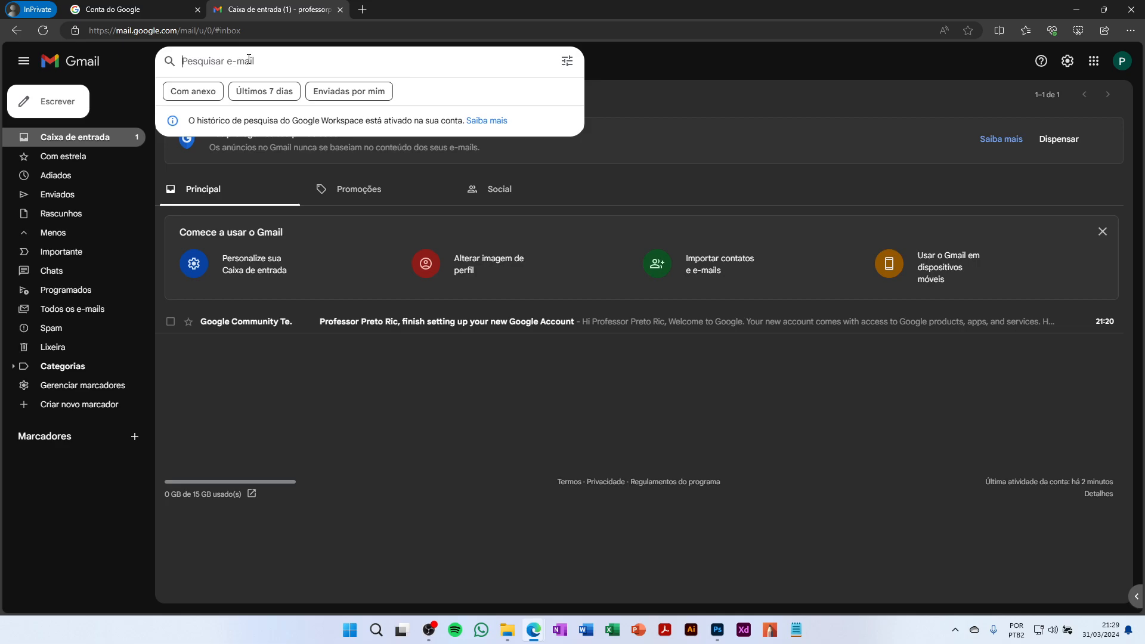
type("ad")
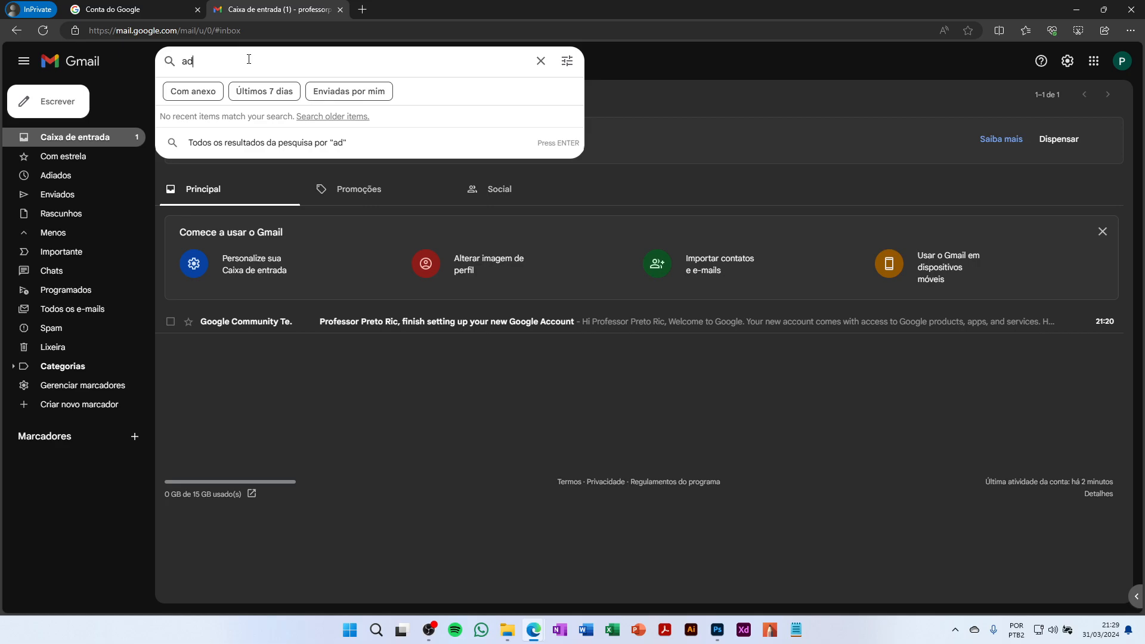
key("BackSpace")
key("BackSpace")
type("spam")
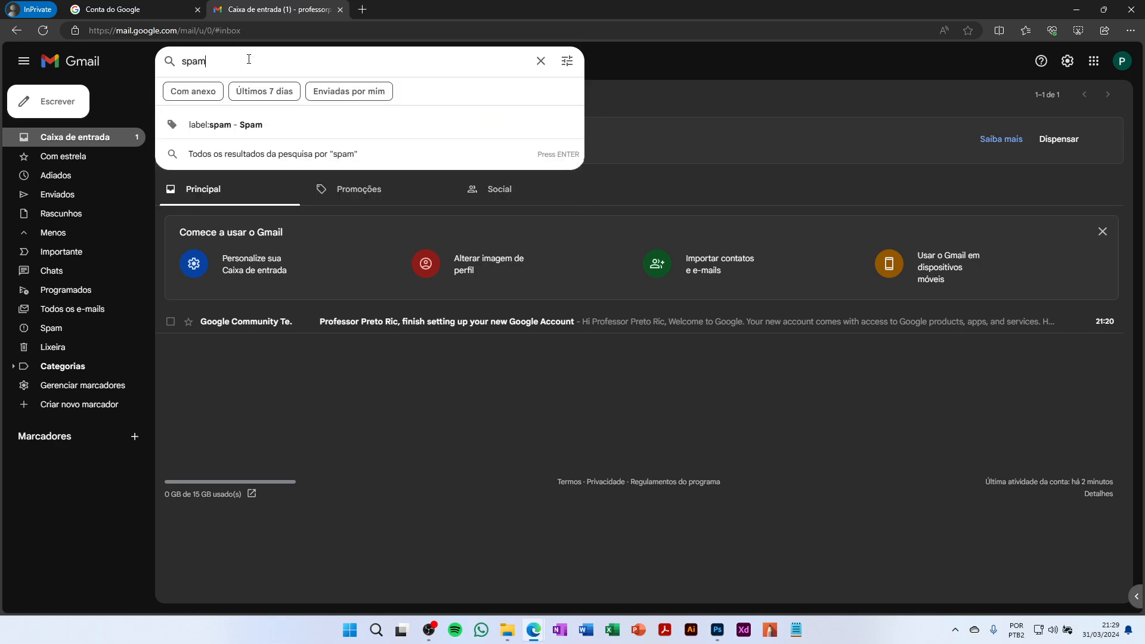
left_click(556, 156)
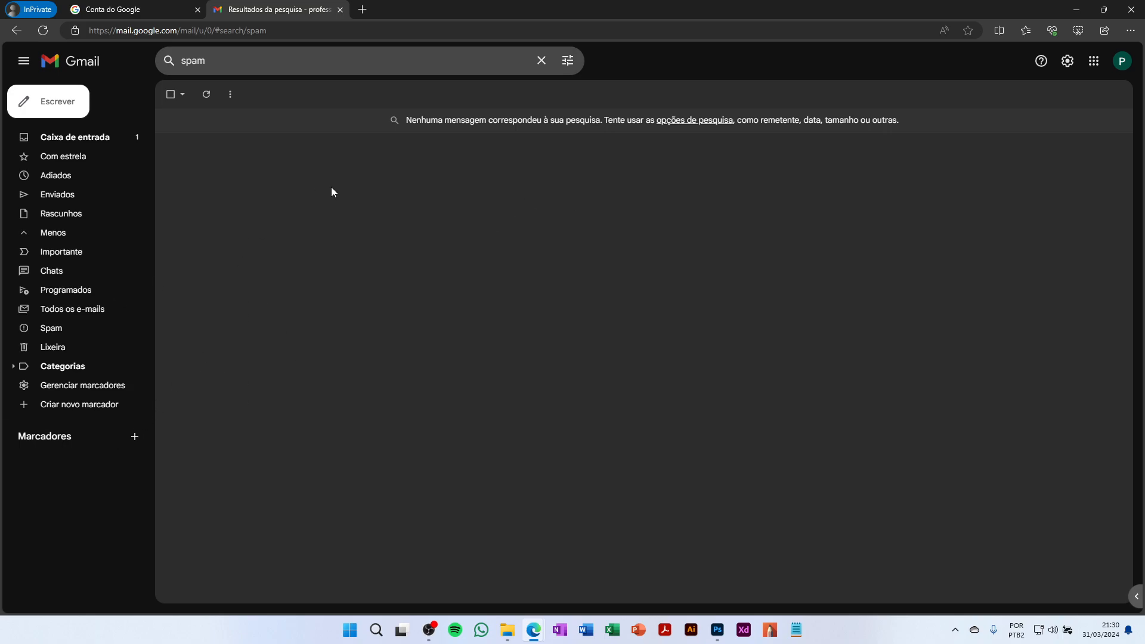
left_click(540, 70)
left_click(565, 62)
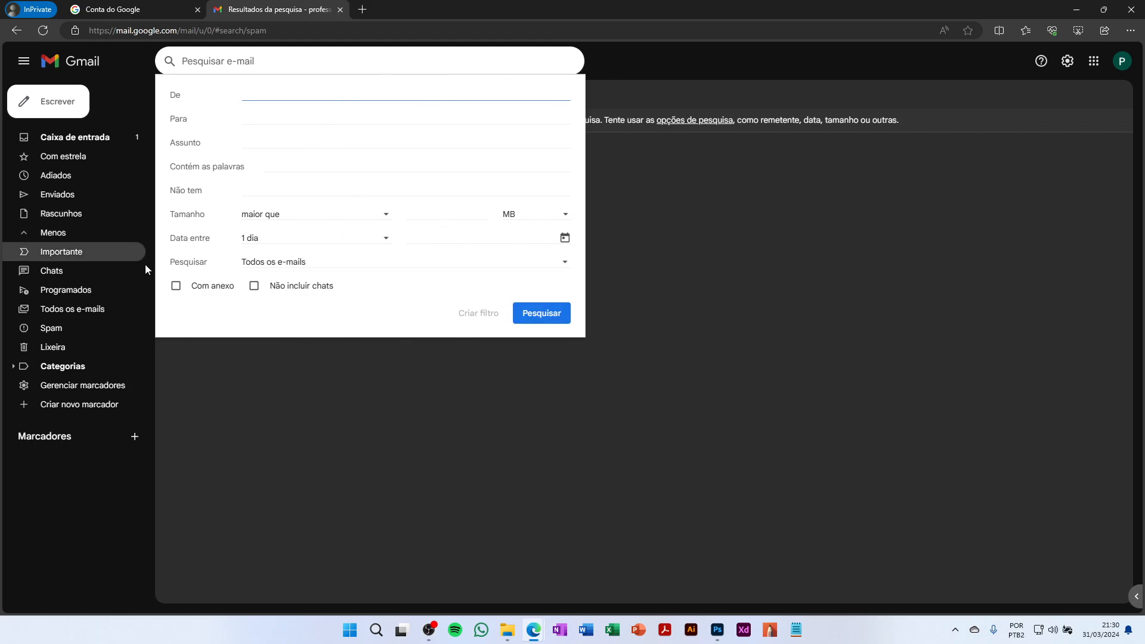
Close search options, return to the Principal inbox after viewing Promoções, and dismiss the privacy banner
left_click(618, 181)
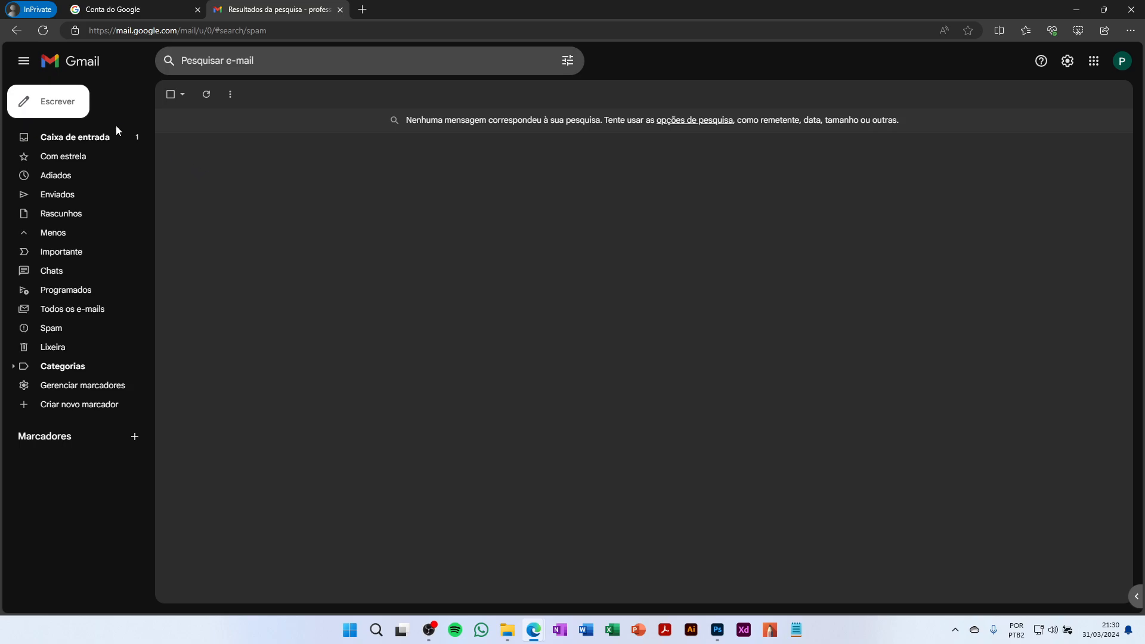
left_click(76, 69)
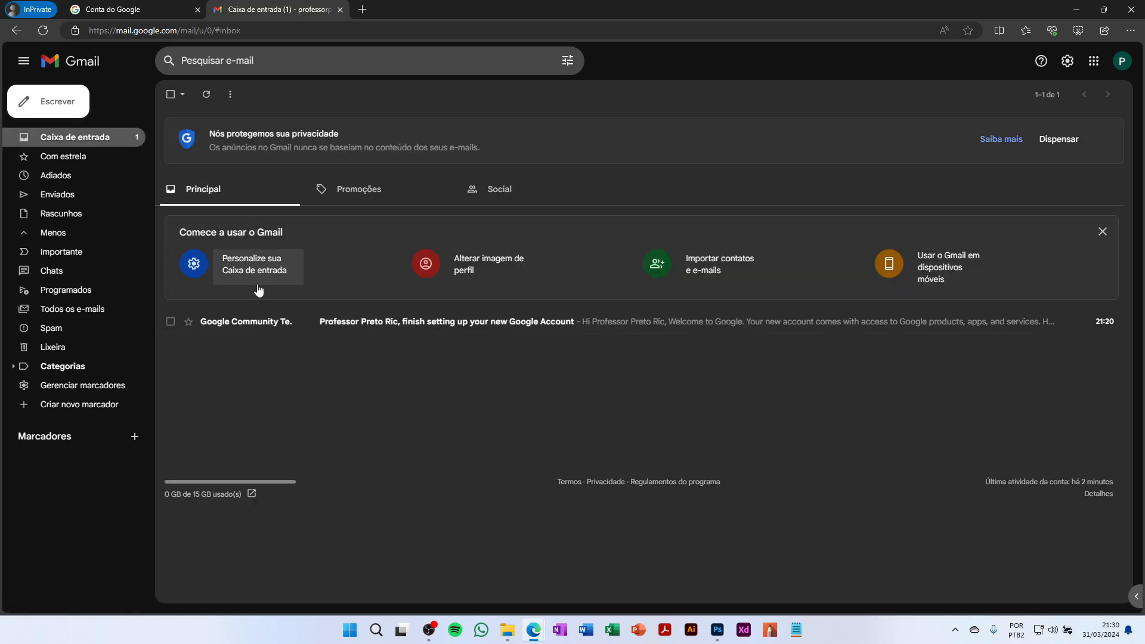
left_click(340, 194)
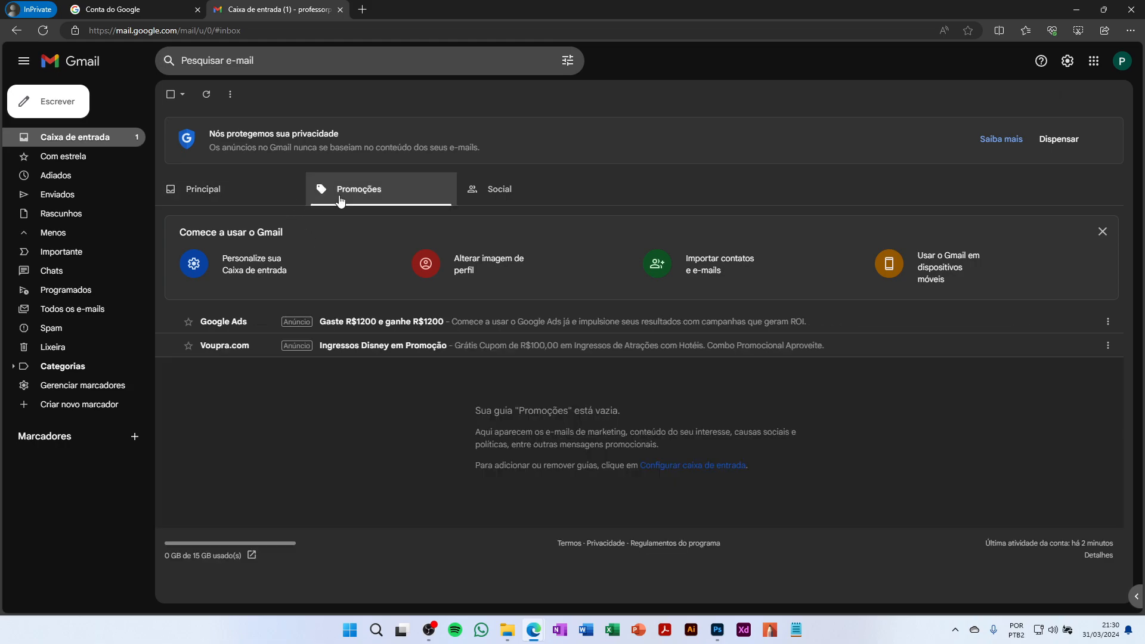
left_click(73, 140)
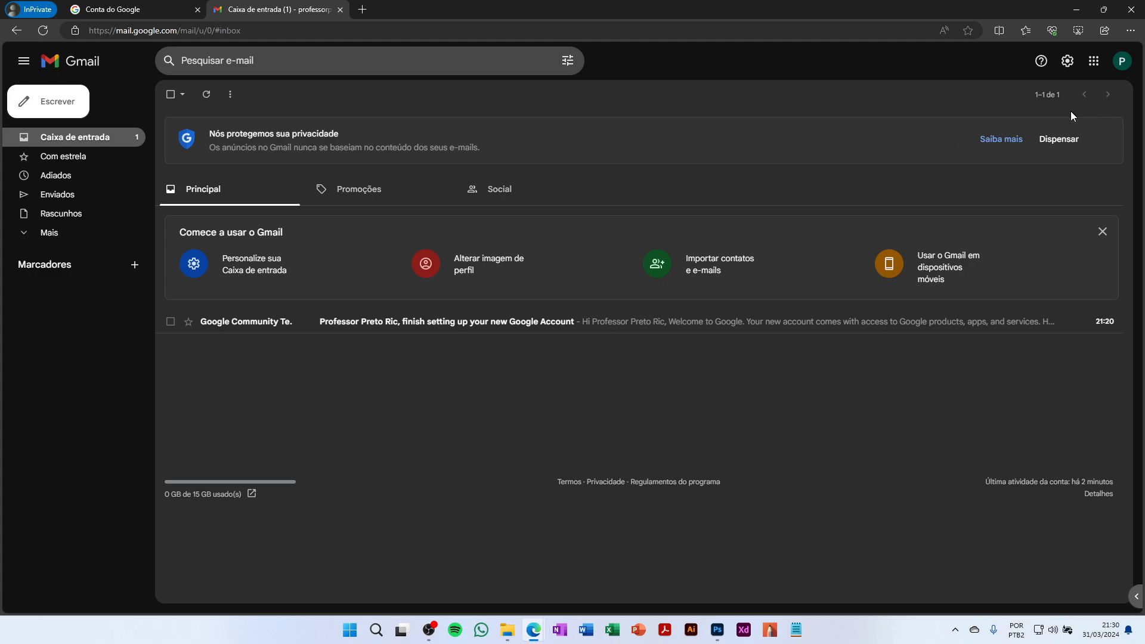
left_click(1050, 140)
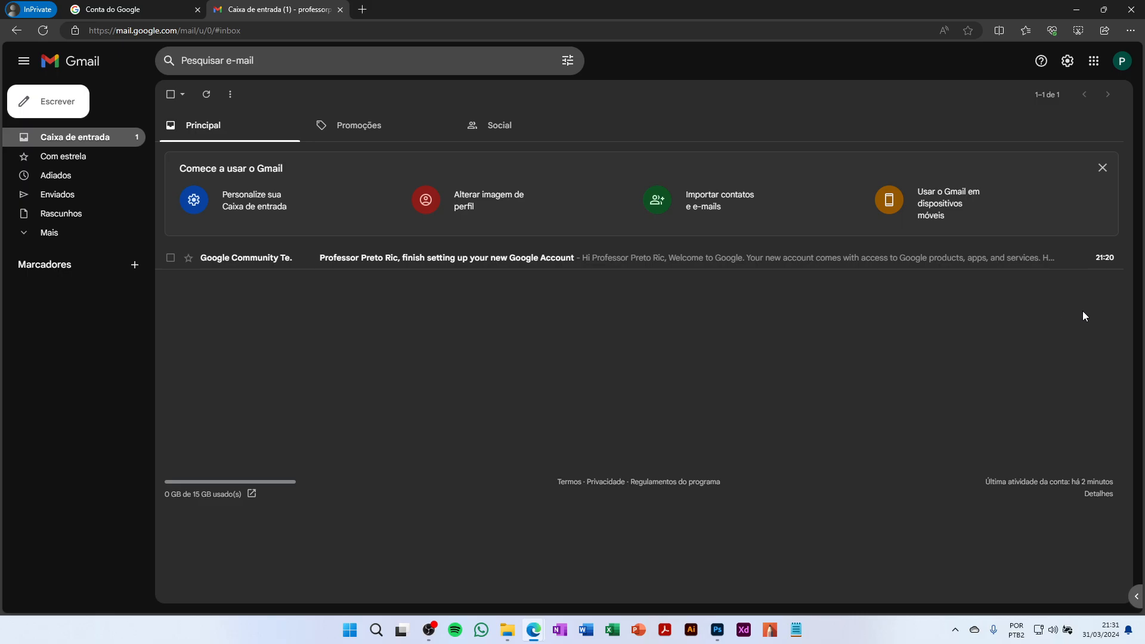
Open all Gmail settings on the General tab, leaving page size at 50 conversations
left_click(1066, 62)
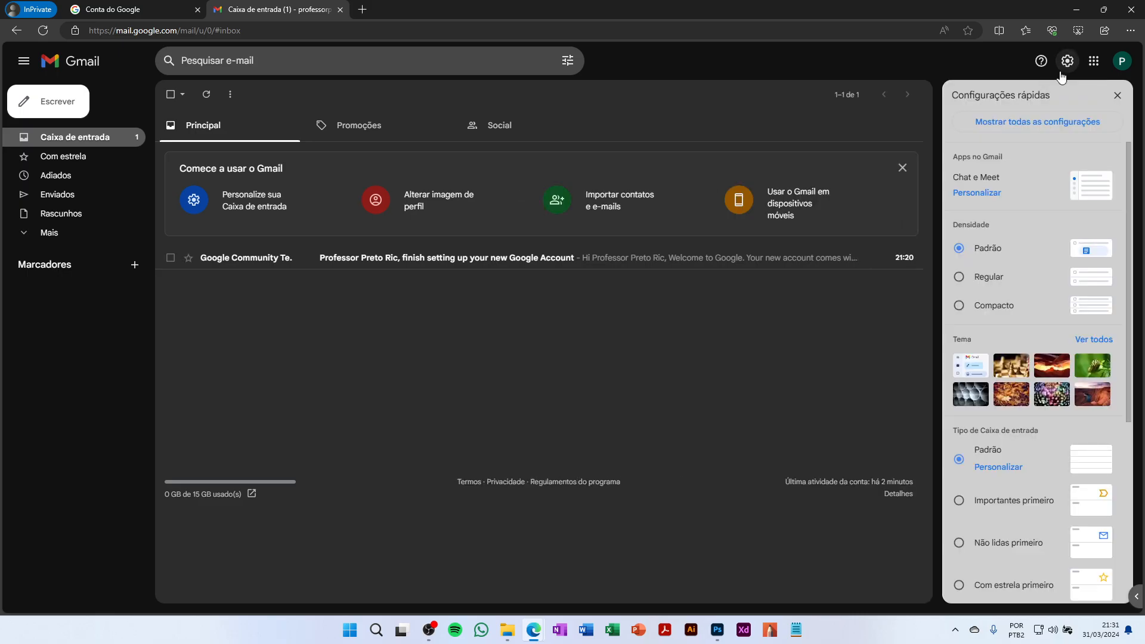
left_click(1042, 122)
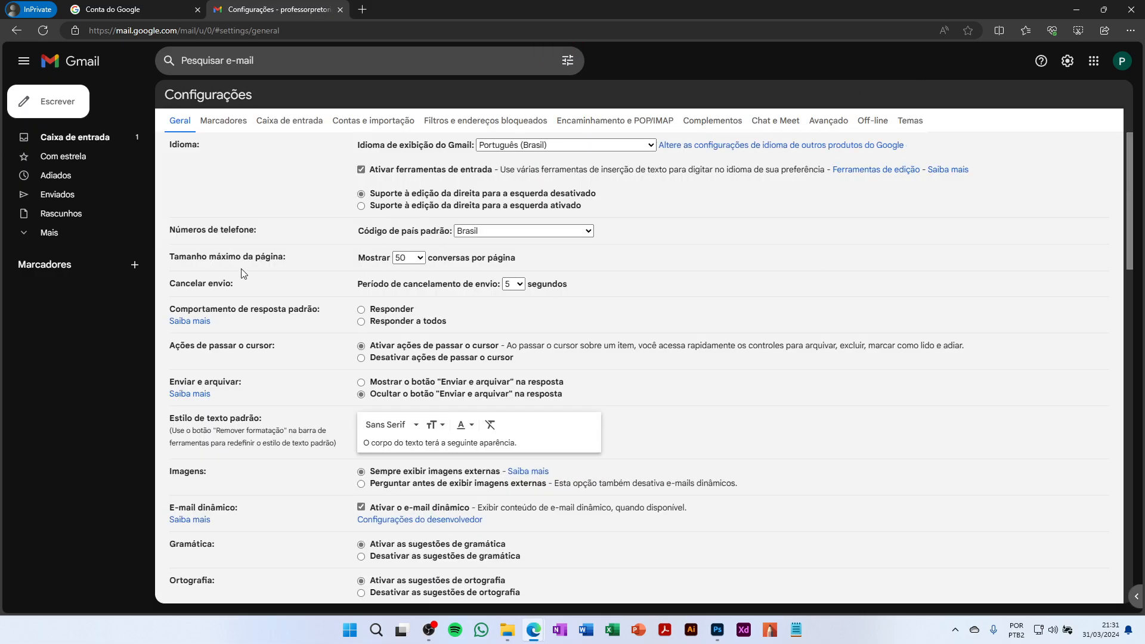
left_click(409, 258)
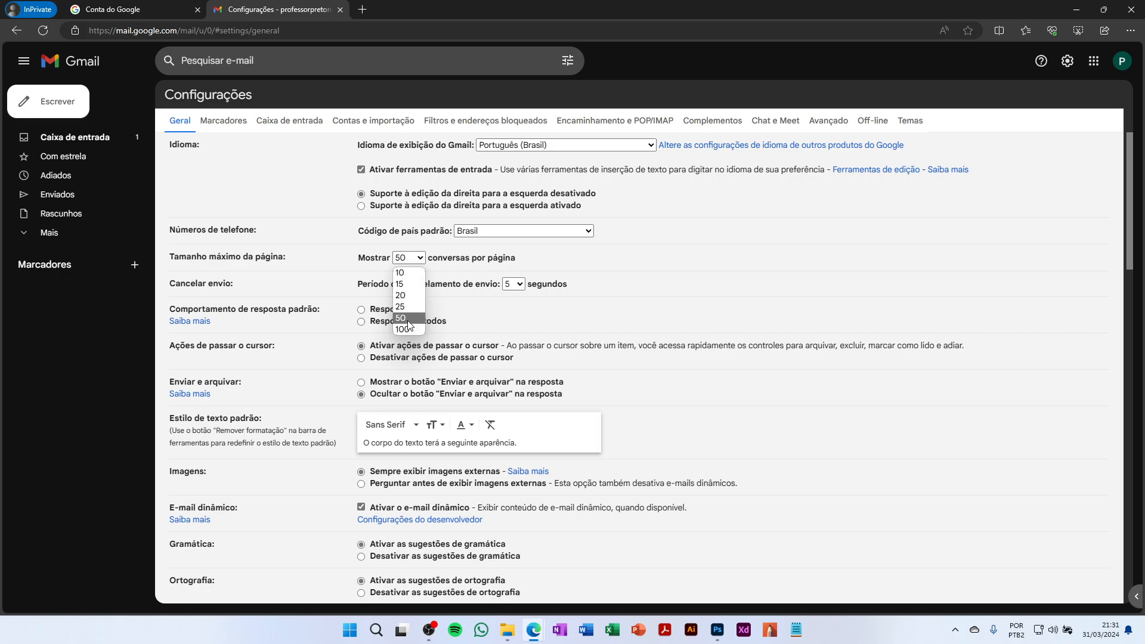
left_click(684, 262)
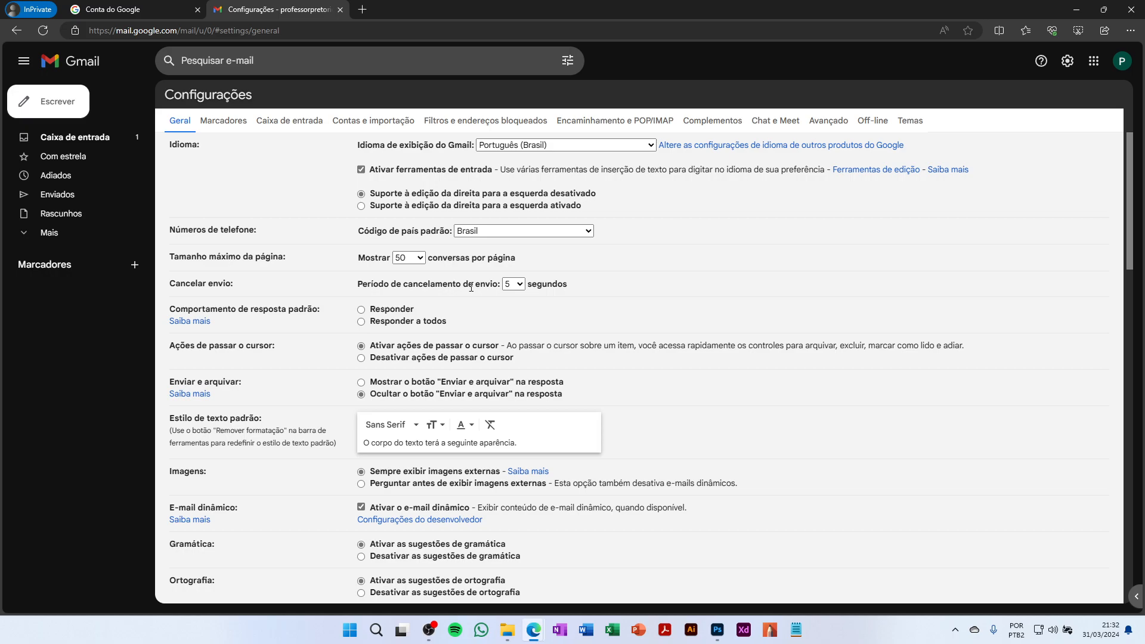
left_click(517, 284)
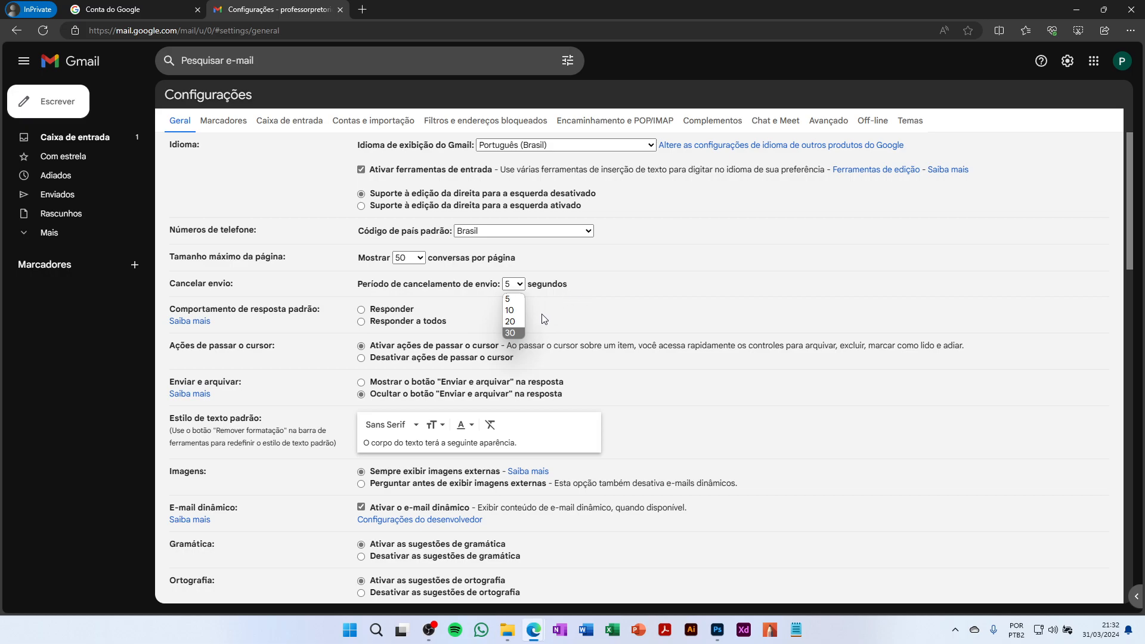
left_click(653, 303)
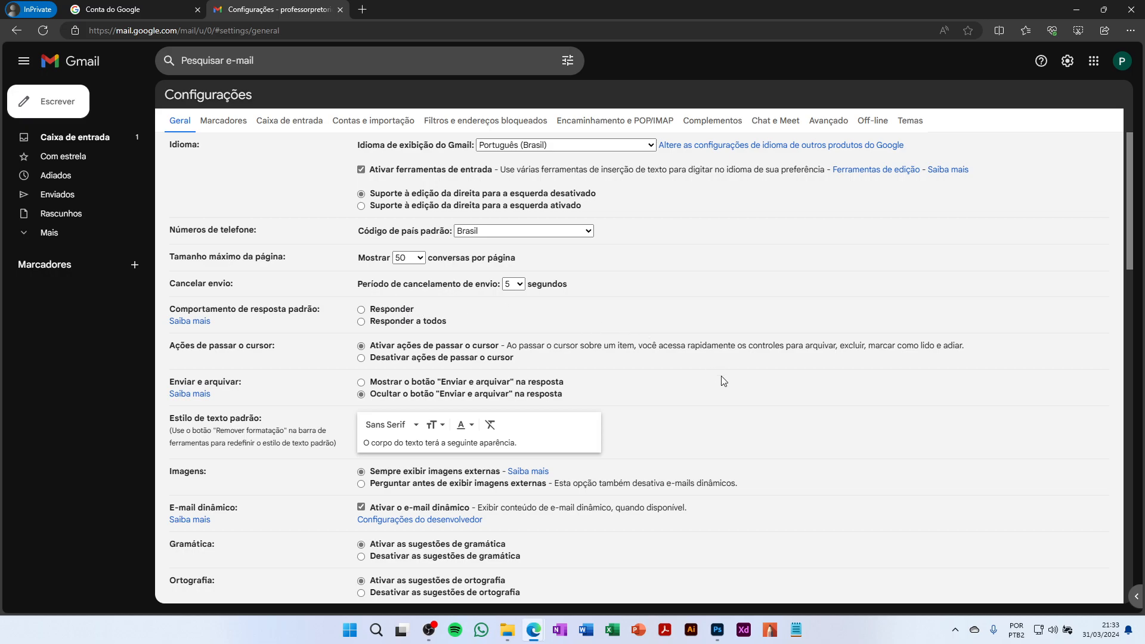
Scroll down the General settings to the Signature section, which has no signatures yet
scroll(721, 381, "down", 5)
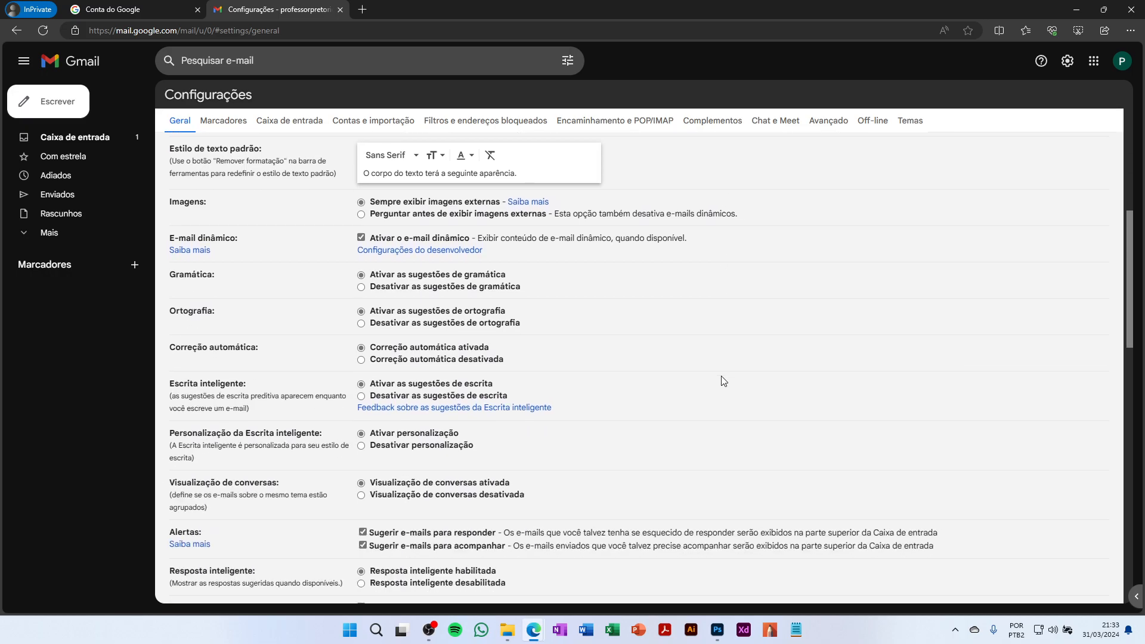
scroll(721, 381, "up", 4)
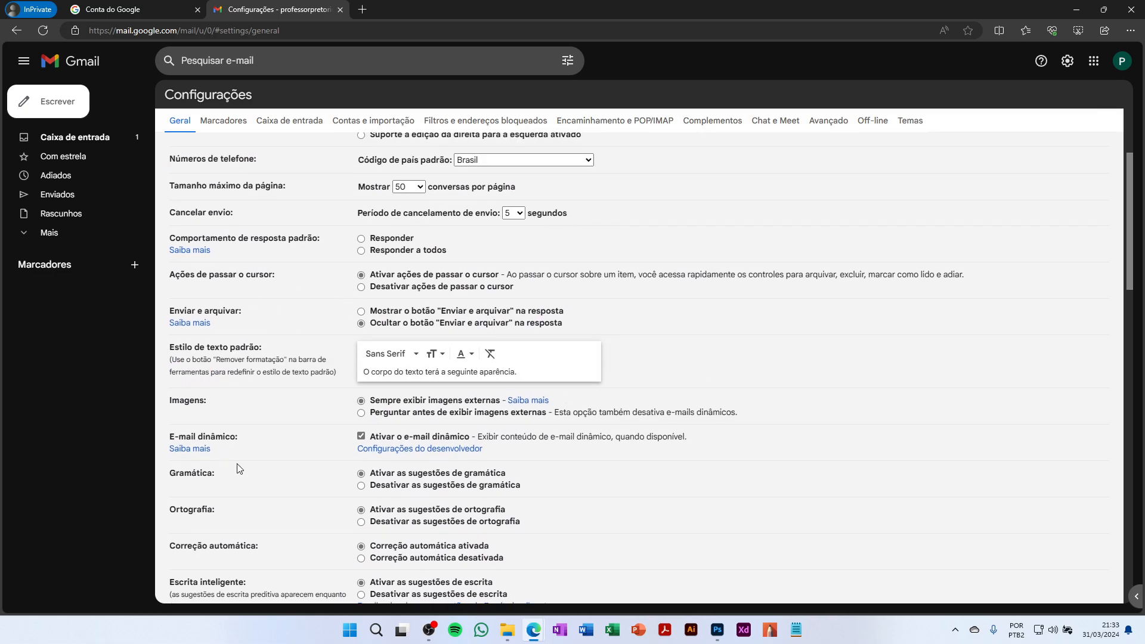
scroll(237, 469, "down", 3)
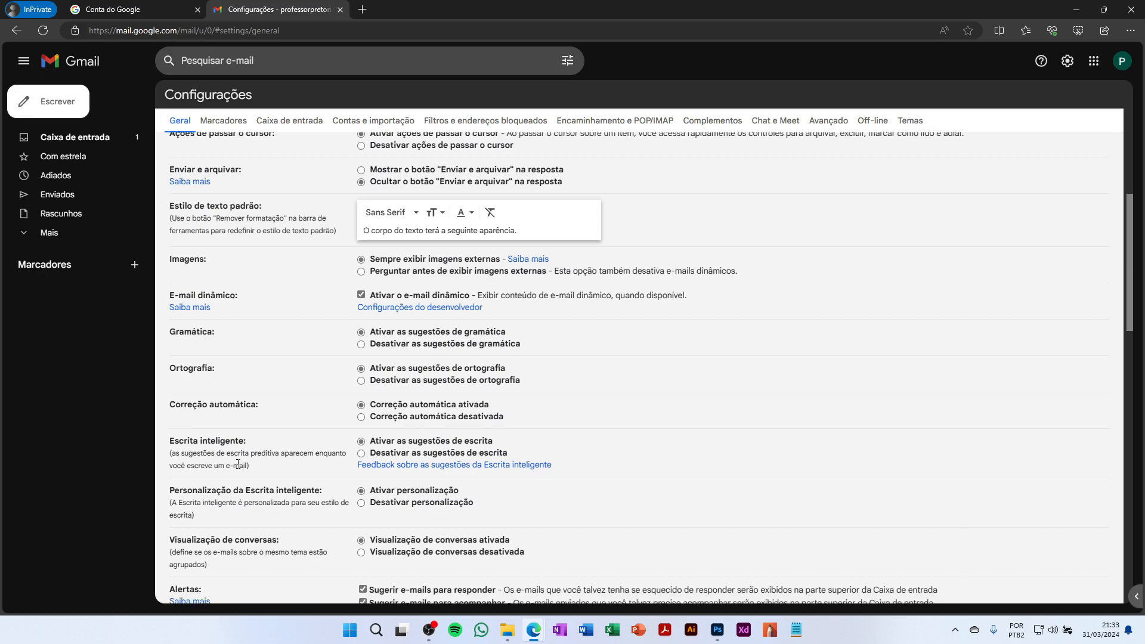
scroll(238, 463, "down", 1)
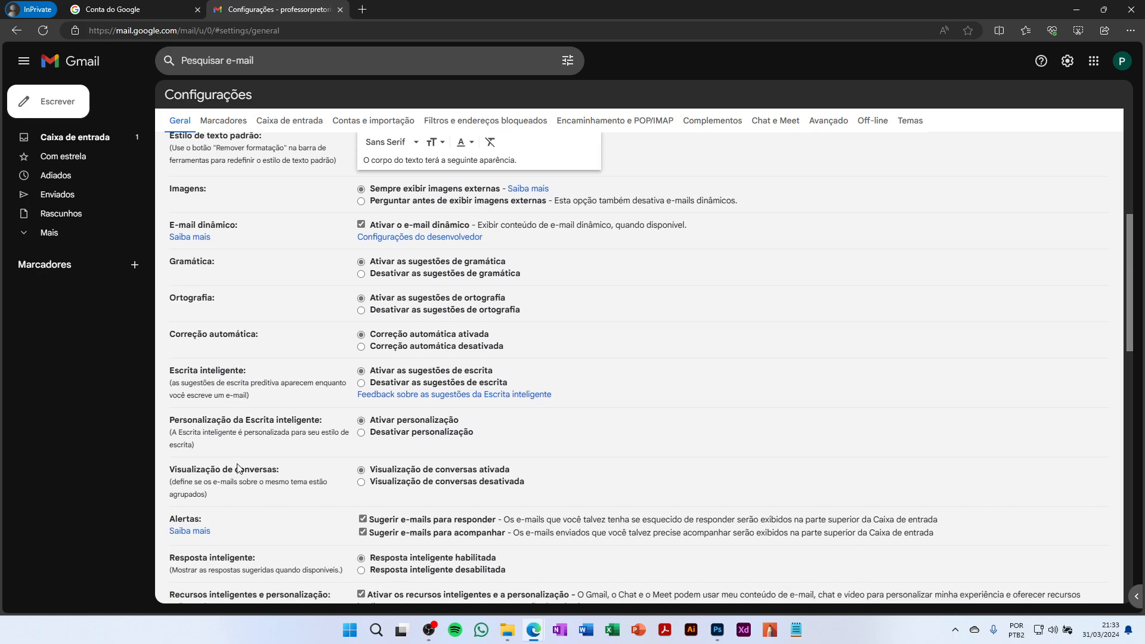
scroll(249, 435, "down", 1)
scroll(257, 431, "down", 1)
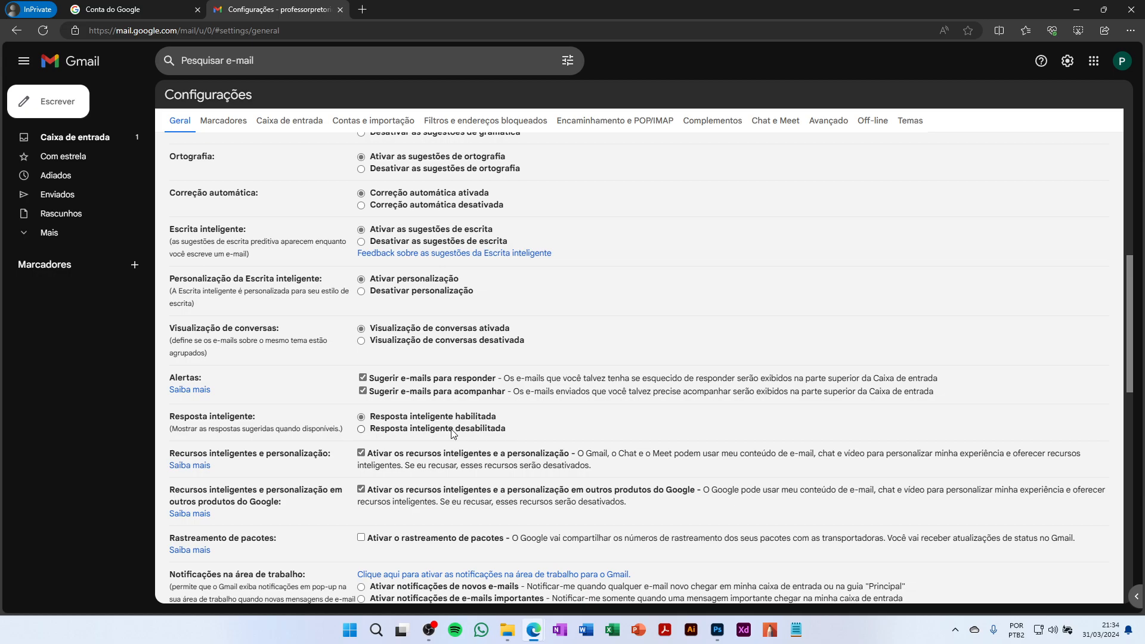
scroll(470, 431, "down", 3)
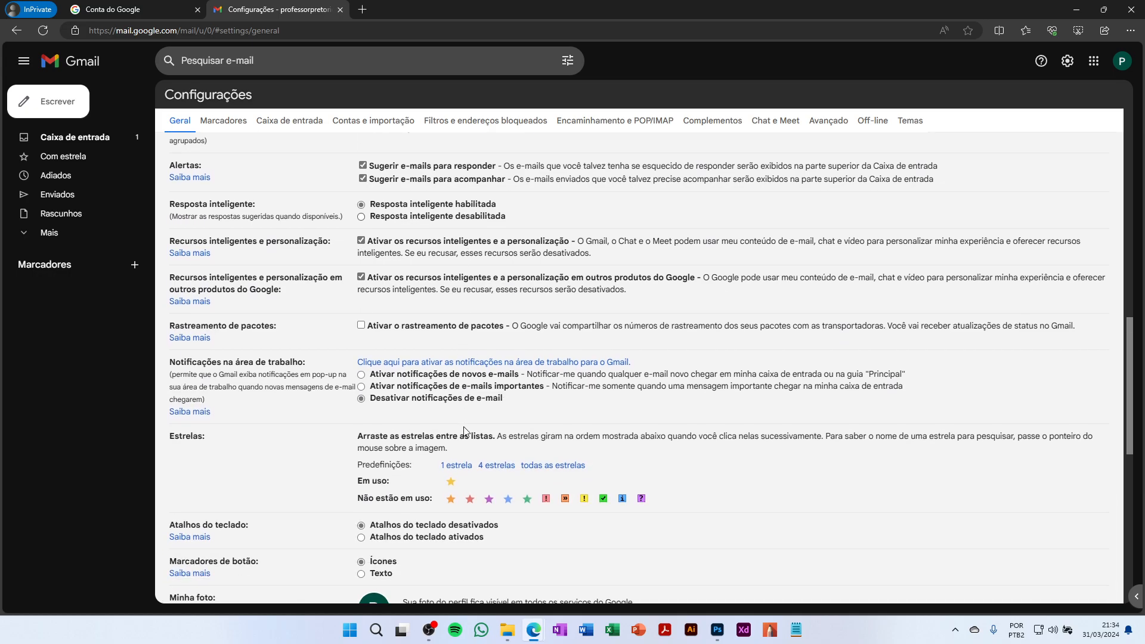
scroll(464, 430, "down", 2)
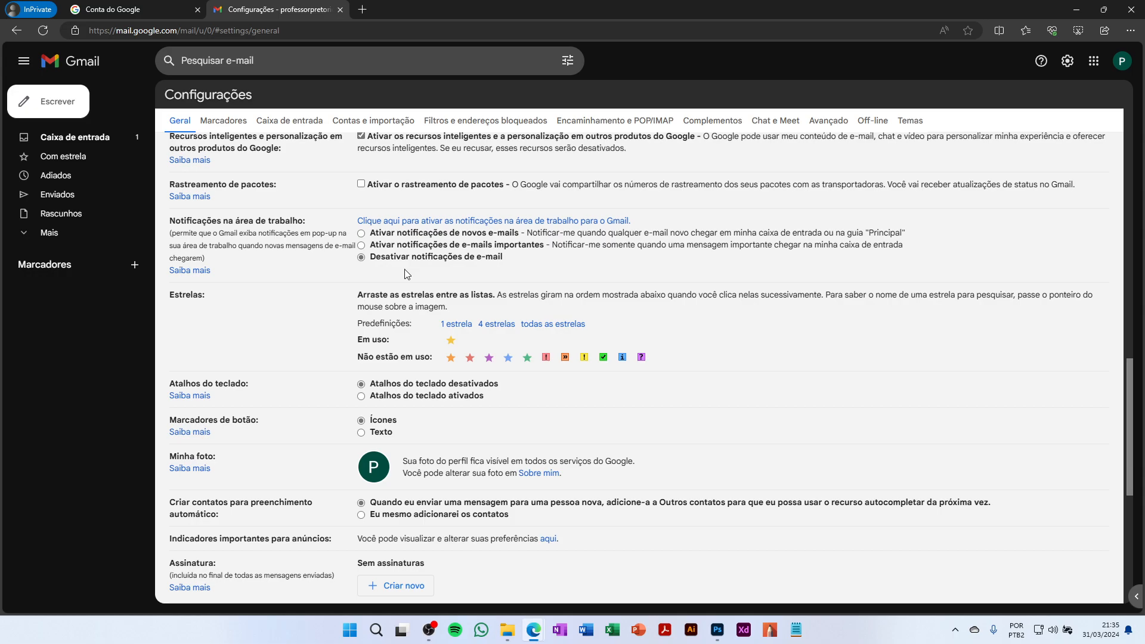
scroll(406, 273, "down", 2)
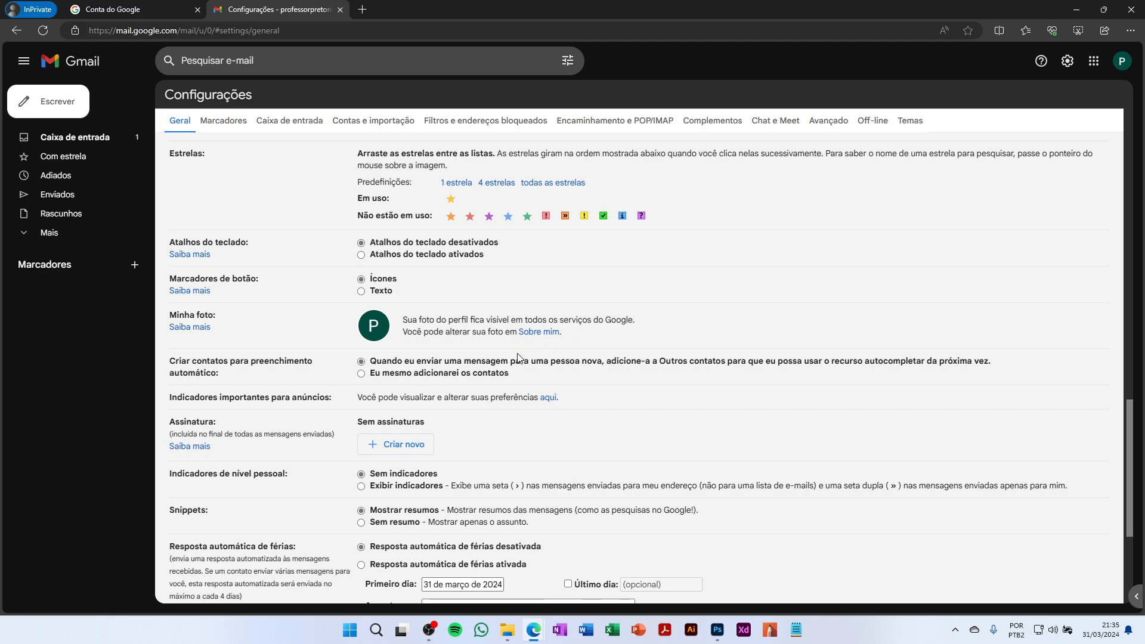
scroll(517, 356, "down", 1)
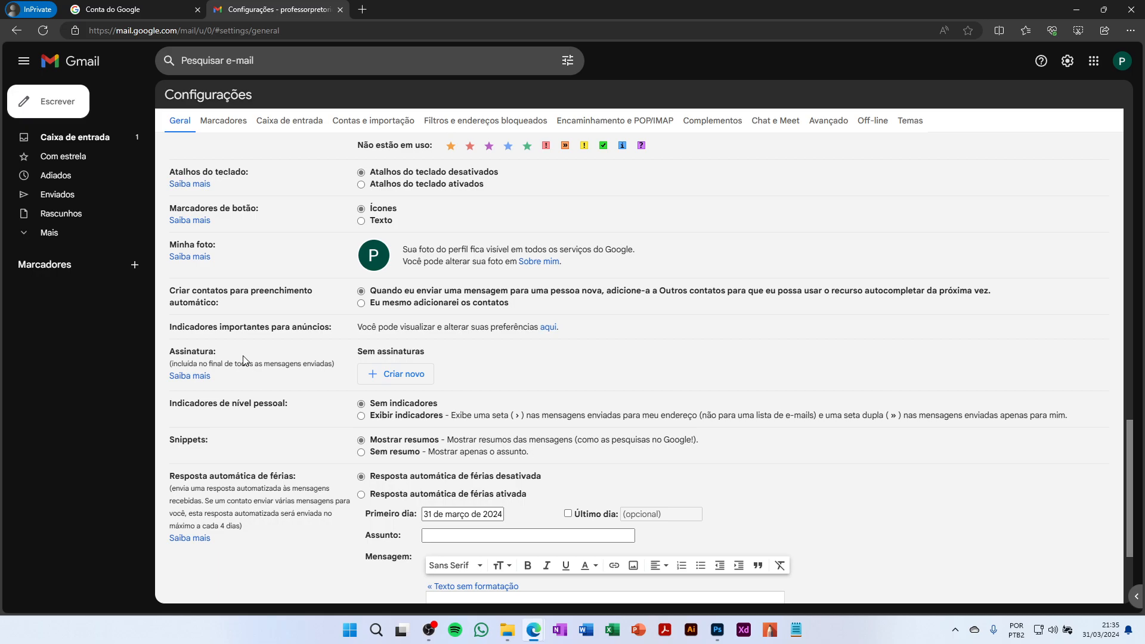
Create a new signature named 'Pessoal 1'
left_click(393, 375)
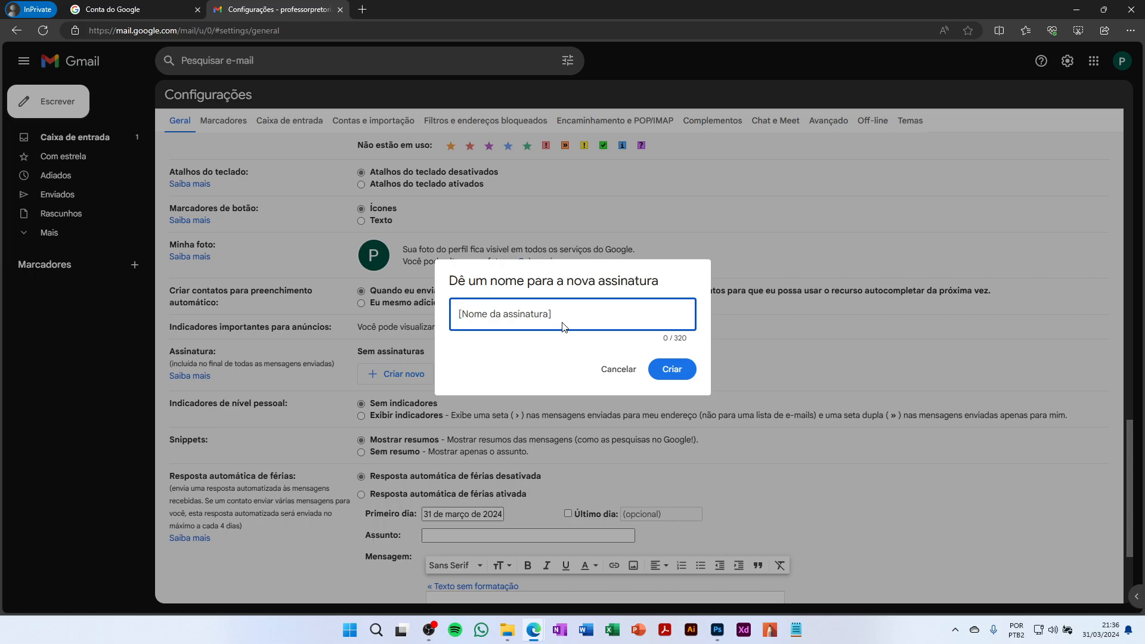
type("Pessoal 1")
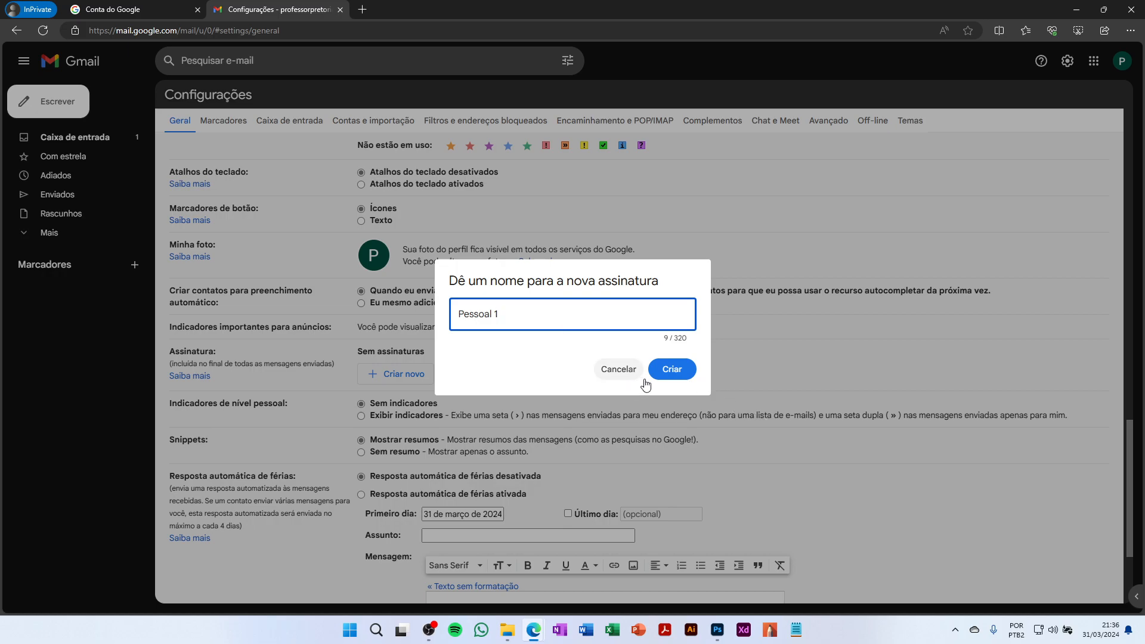
left_click(669, 370)
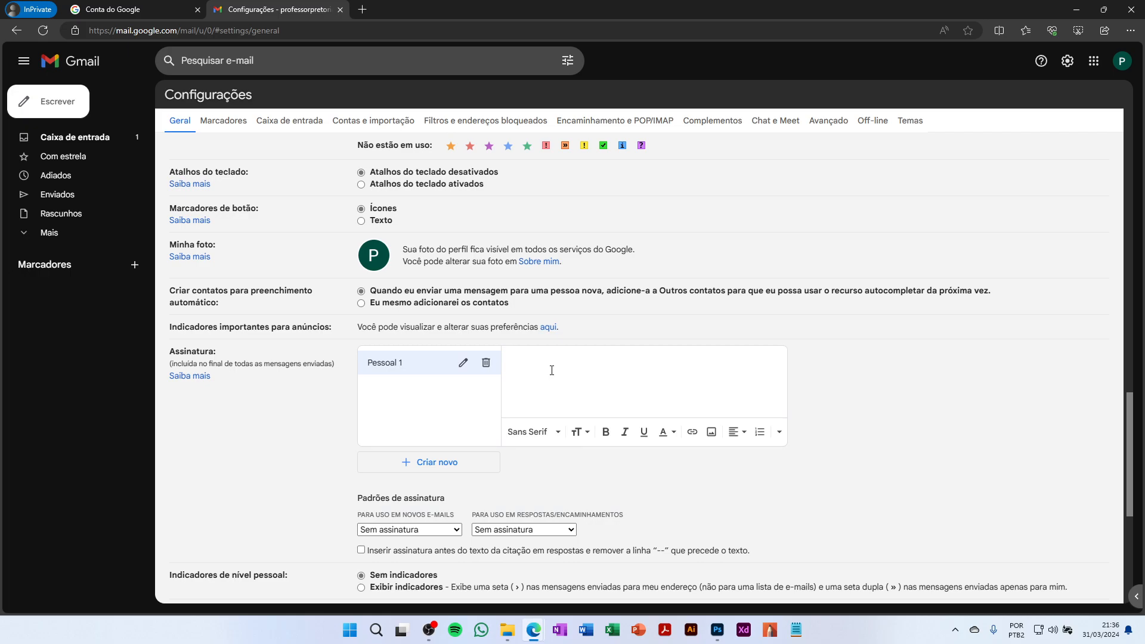
Type the 'Atenciosamente,' sign-off and the professor's name, making the name bold
left_click_drag(561, 382, 508, 382)
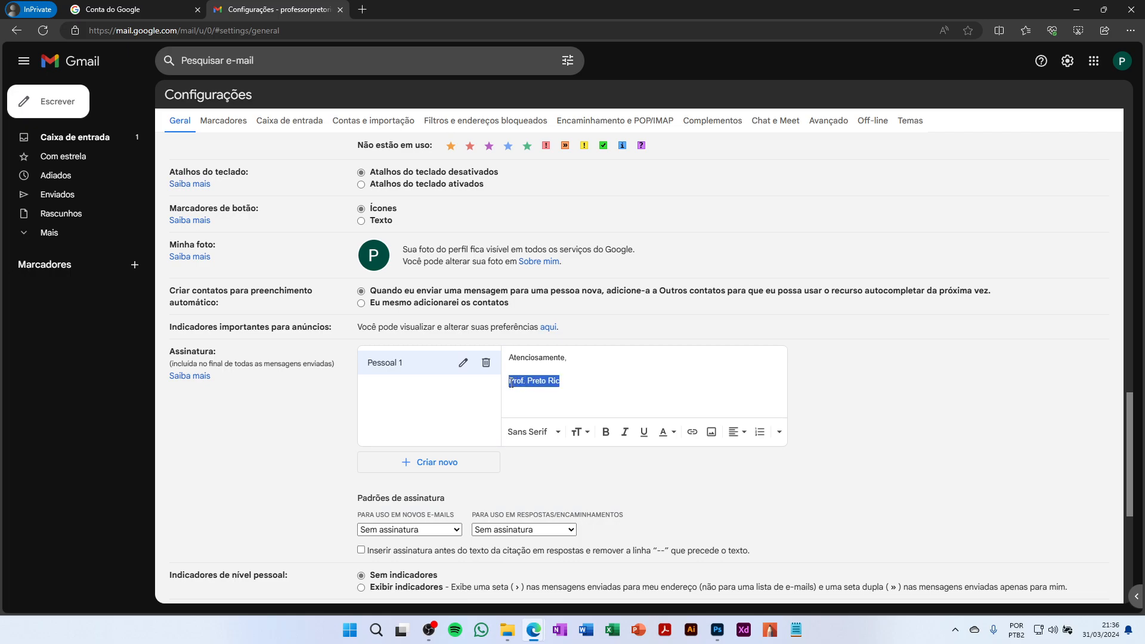
left_click(605, 432)
left_click(584, 386)
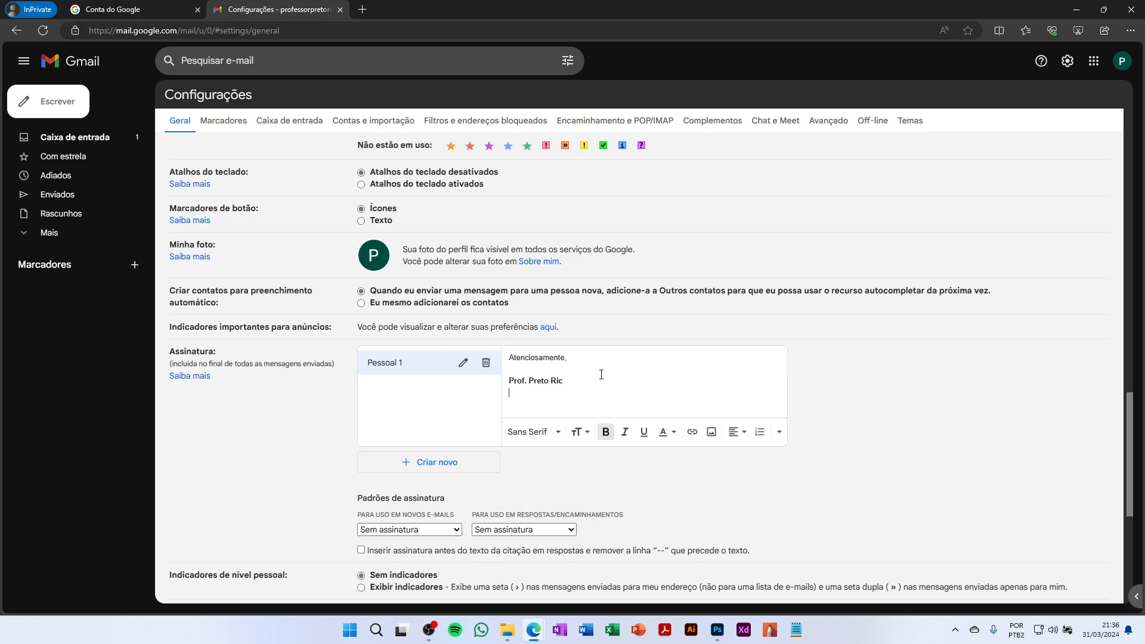
Add an E-Mail line with the account address and a 'Site:' line without its address
key("Return")
type("Em")
key("BackSpace")
type("-Ma")
type("io")
key("Return")
type("Site")
type(": ceep")
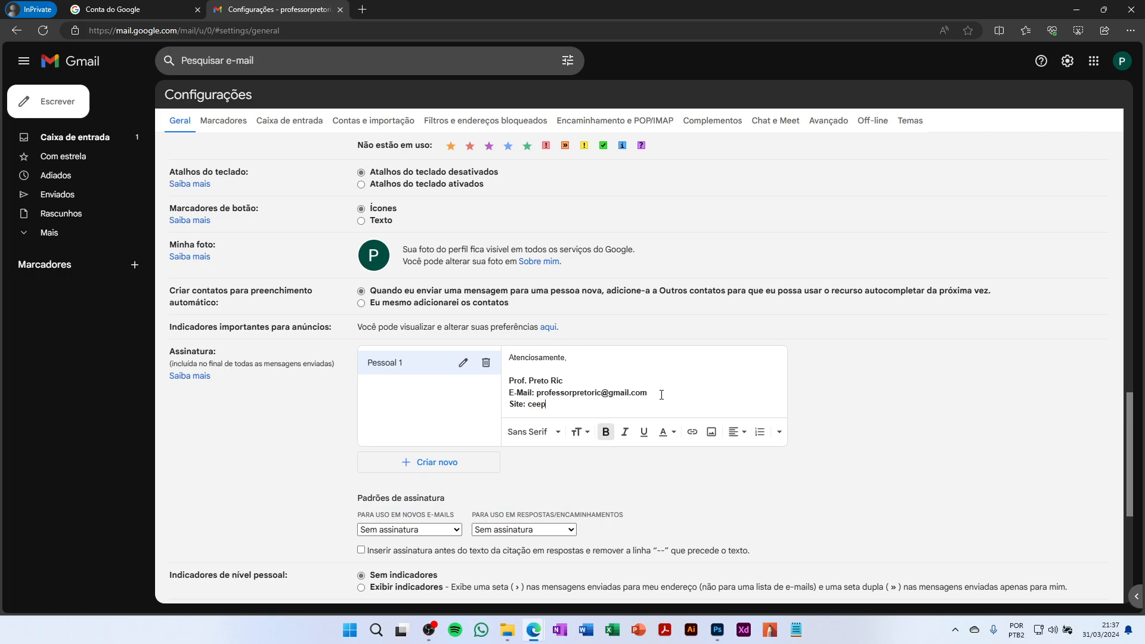
type("isaiasalves.com.br")
key("shift+Left")
key("shift+Left")
key("shift+Left")
key("shift+Left")
key("shift+Left")
key("shift+Left")
key("shift+Left")
key("shift+Left")
key("shift+Left")
key("shift+Left")
key("shift+Left")
key("shift+Left")
key("shift+Left")
key("shift+Left")
key("shift+Left")
key("shift+Left")
key("shift+Left")
key("shift+Left")
key("shift+Left")
key("shift+Left")
key("shift+Left")
key("shift+Left")
key("ctrl+c")
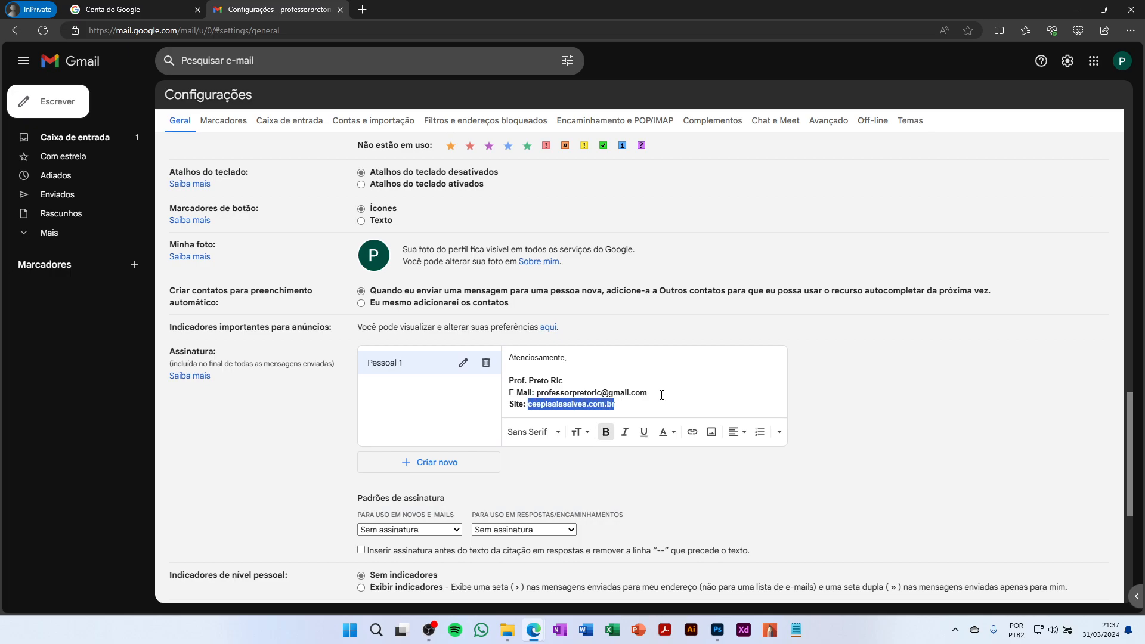
key("BackSpace")
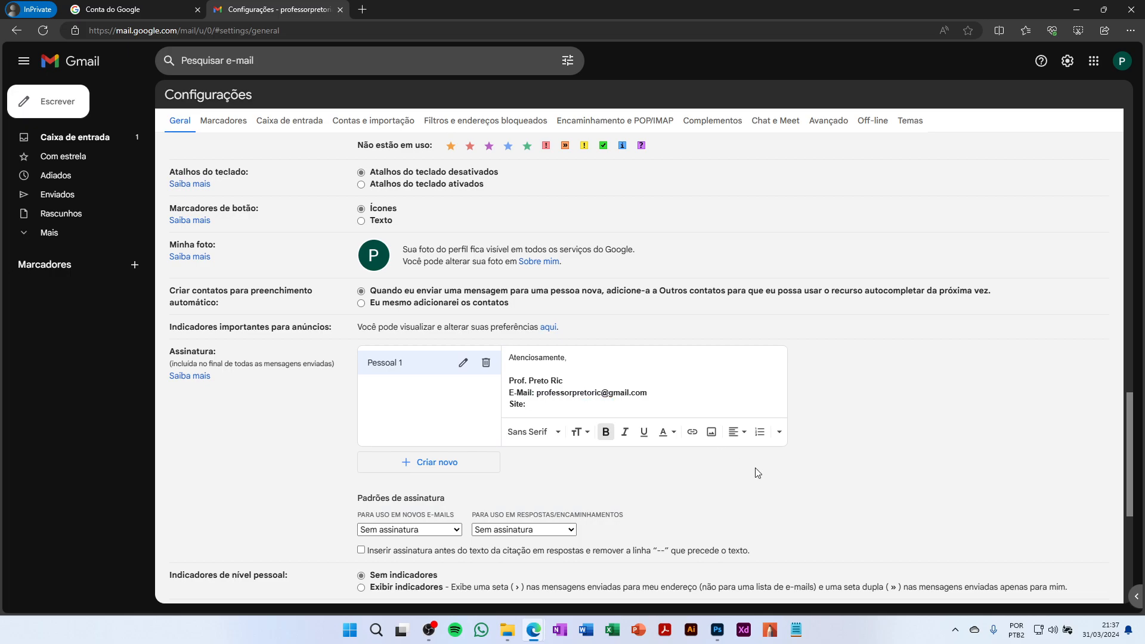
left_click(692, 432)
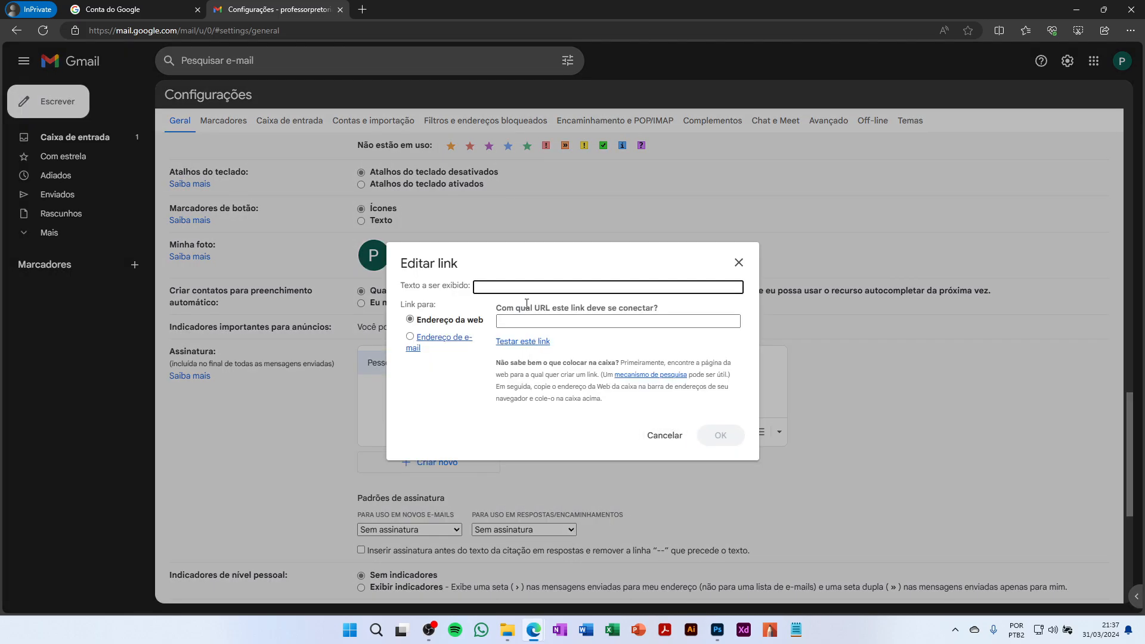
key("ctrl+v")
left_click(556, 325)
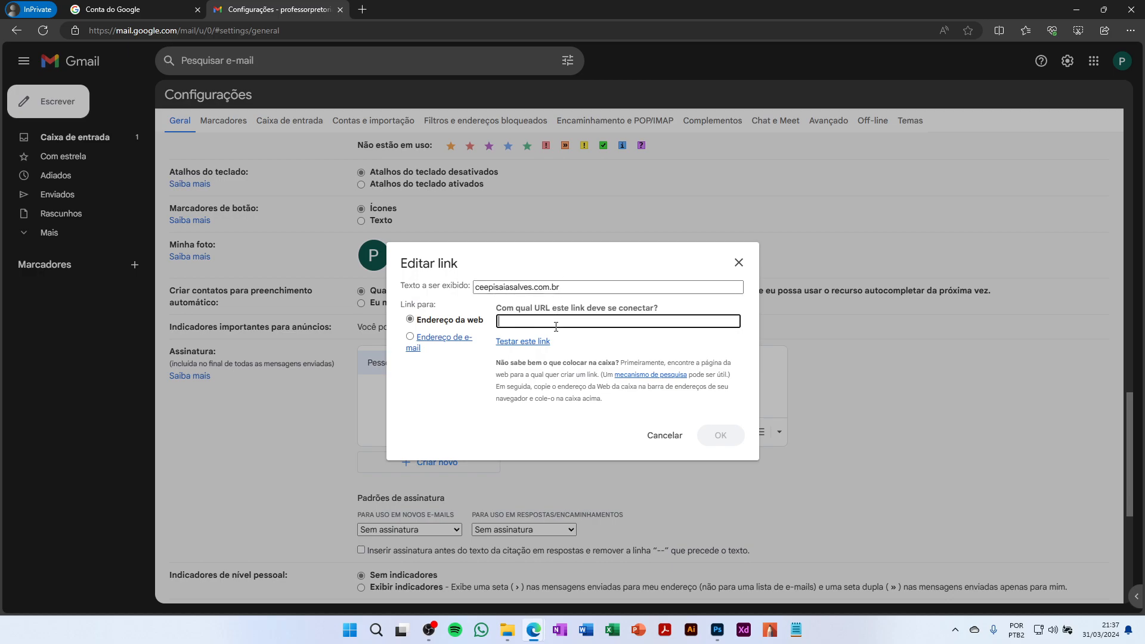
key("ctrl+v")
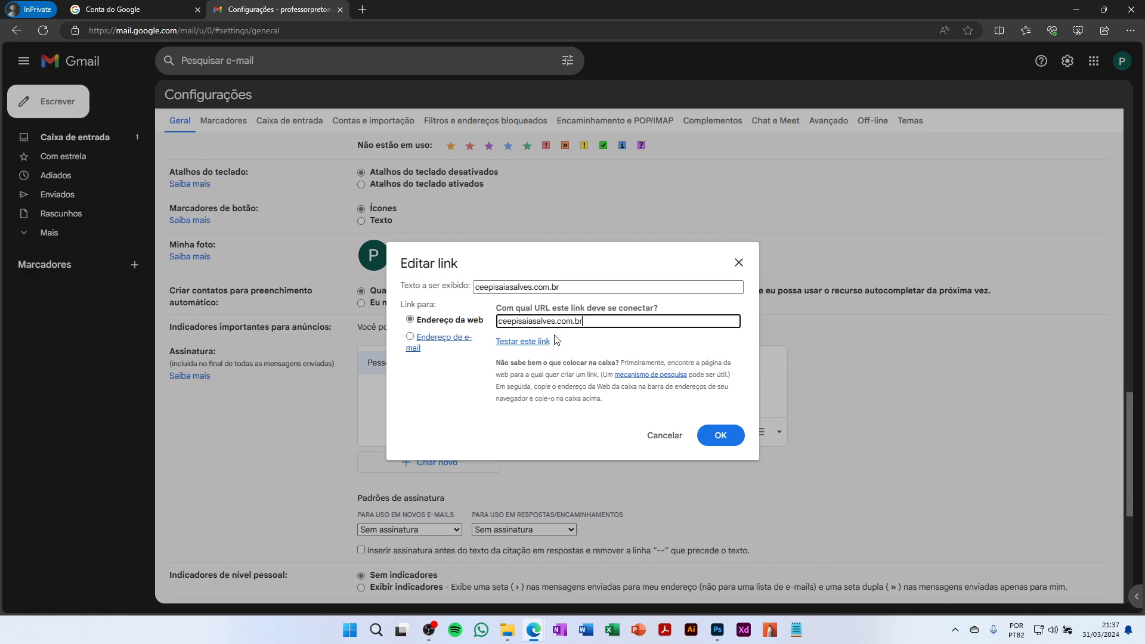
left_click(722, 436)
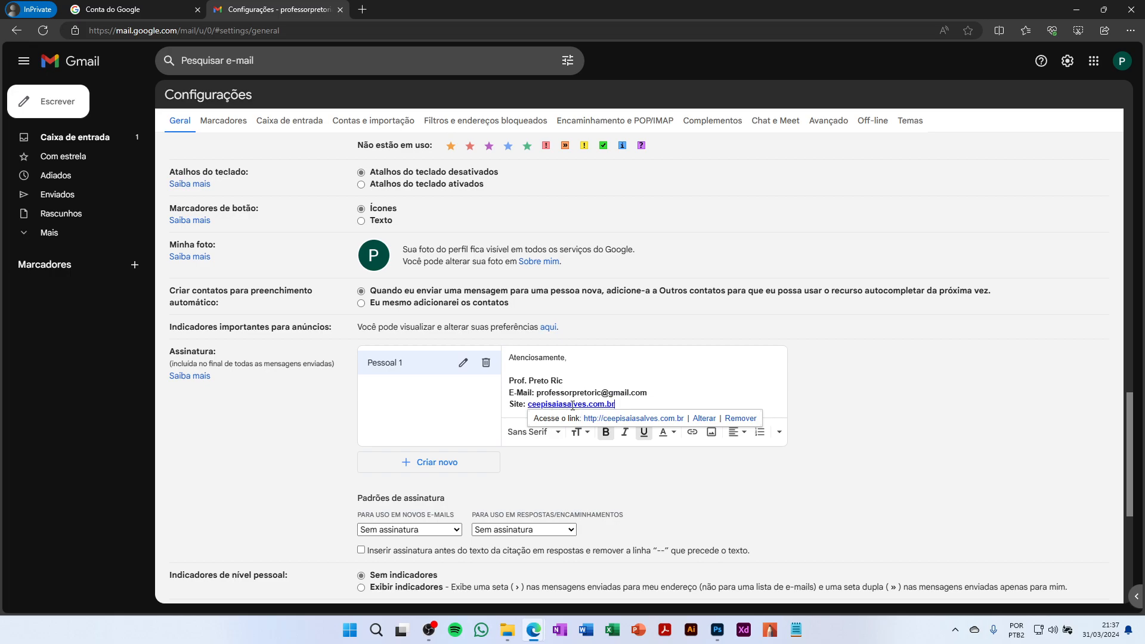
left_click(631, 402)
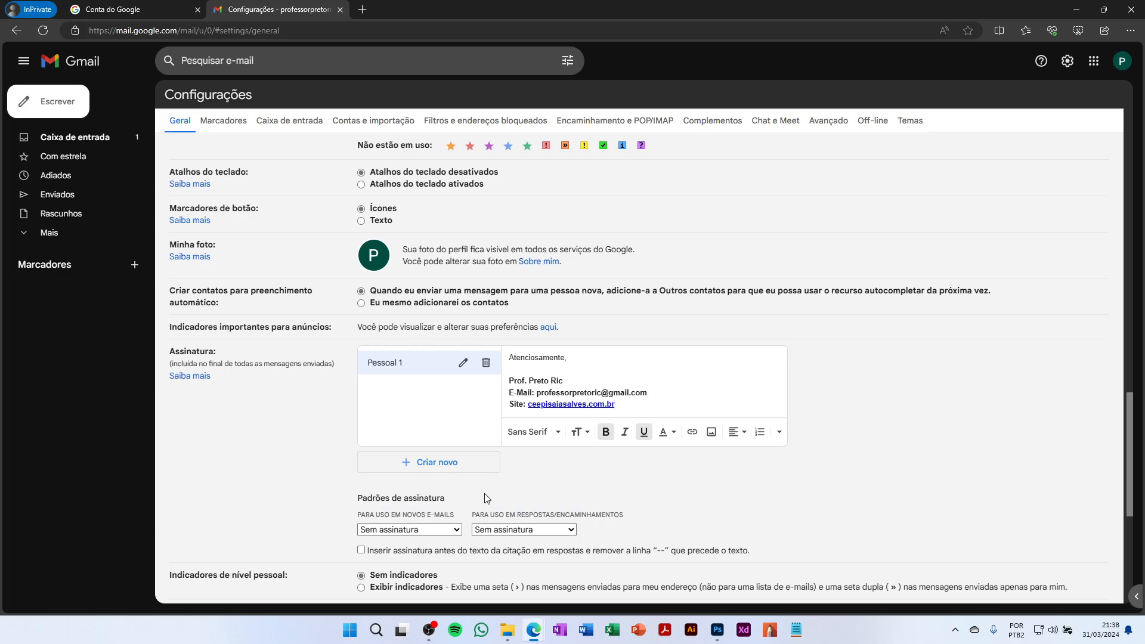
Create a second signature named 'Profissional 1'
left_click(433, 468)
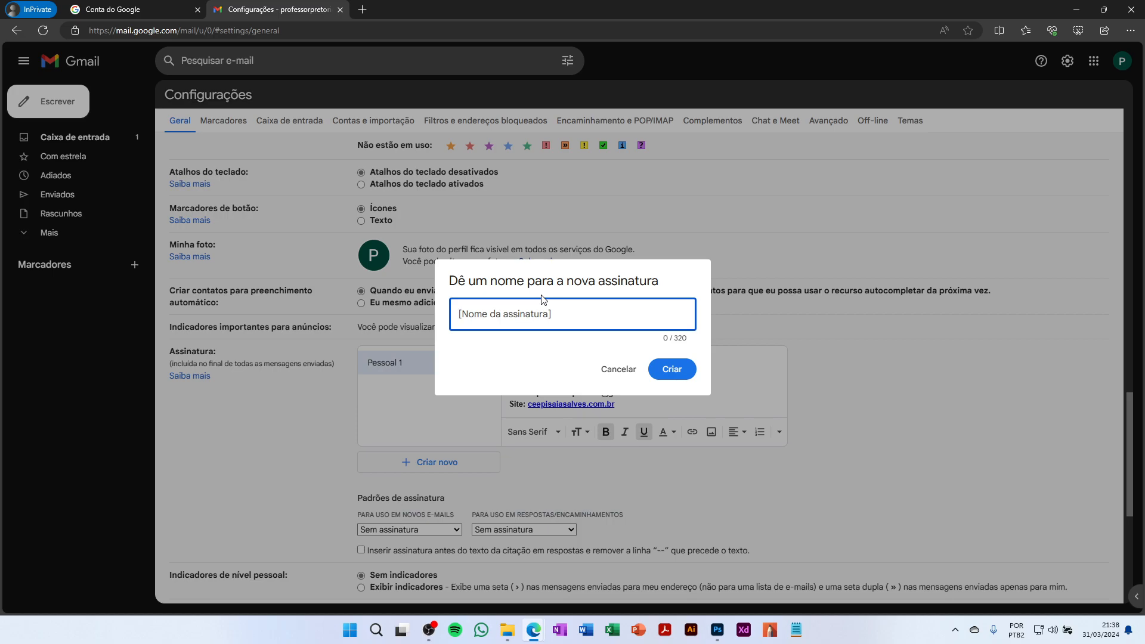
type("Profissional 1")
left_click(671, 370)
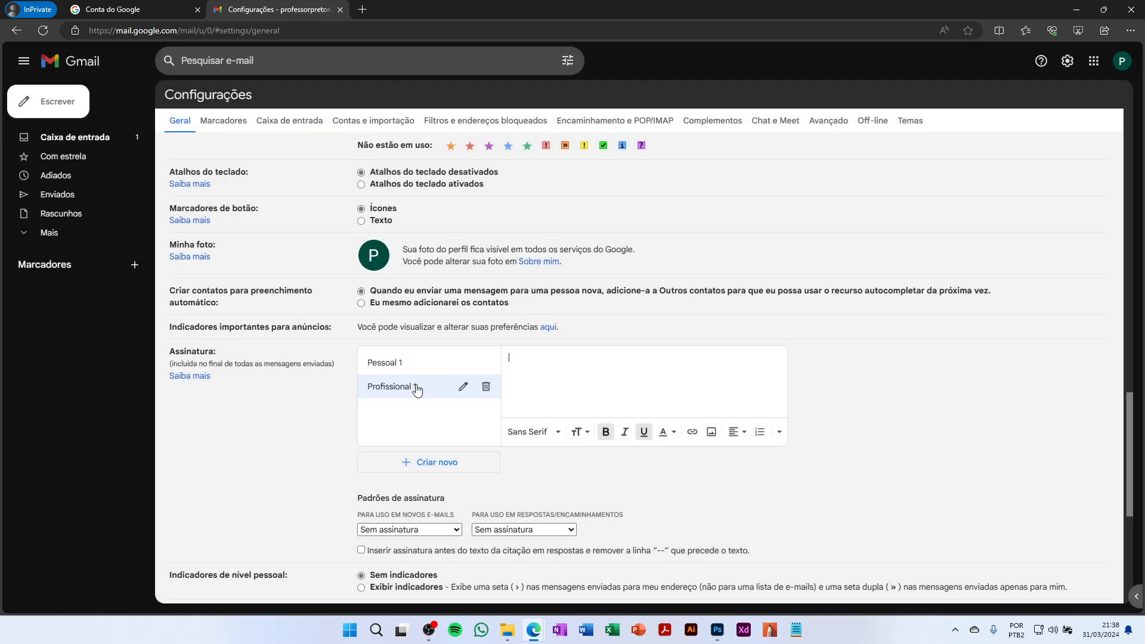
Open the Add an image window for Profissional 1, ending on its Upload tab
left_click(711, 432)
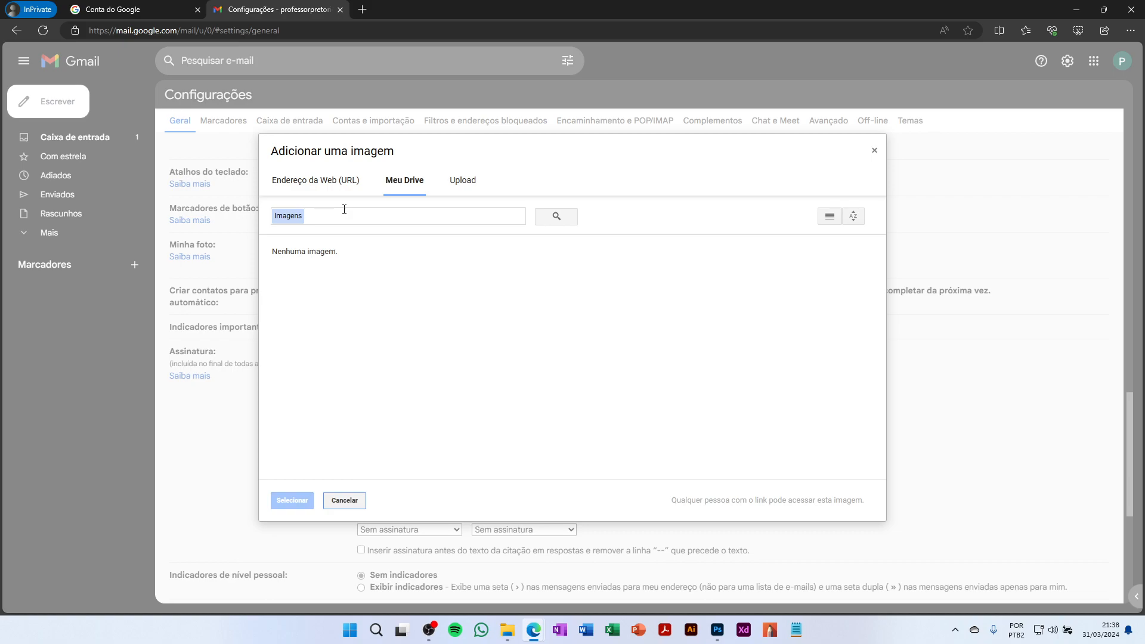
left_click(466, 185)
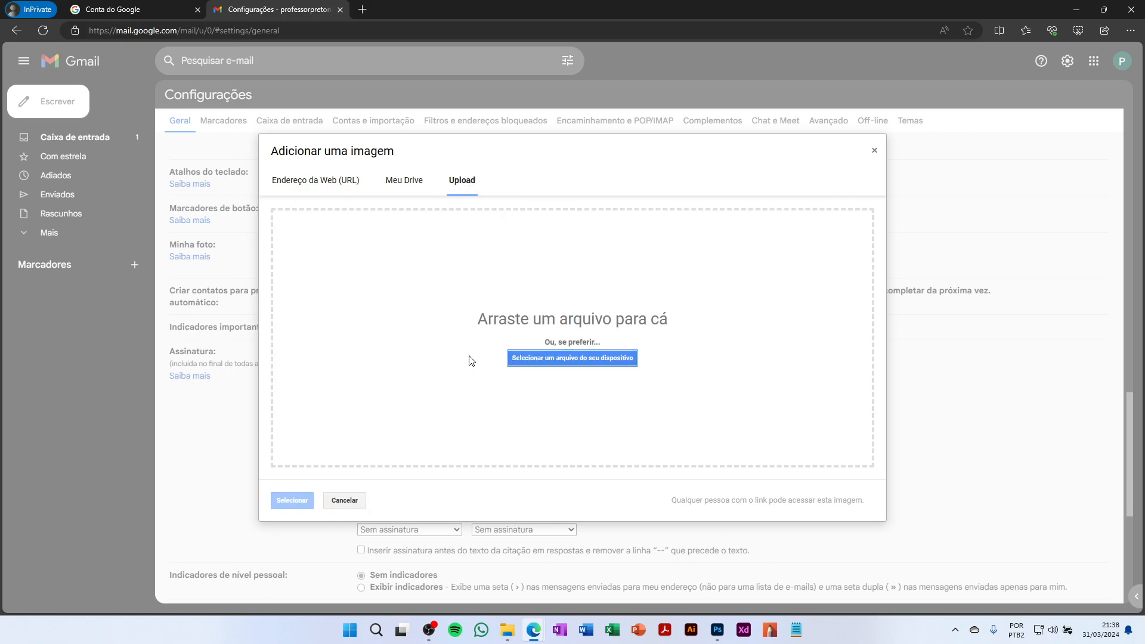
left_click(405, 185)
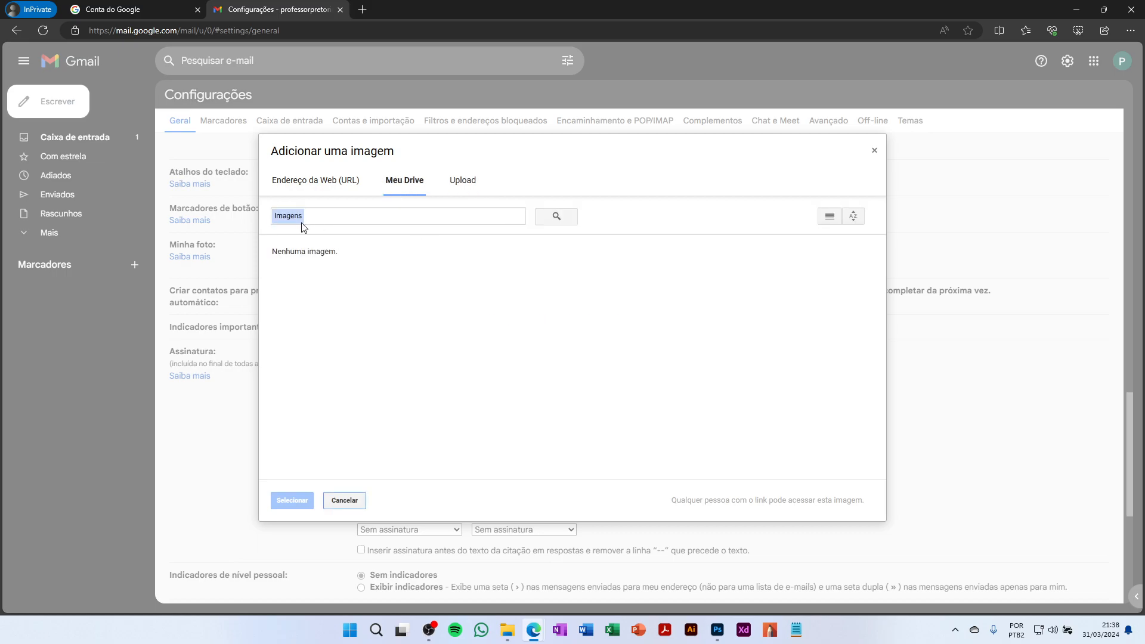
left_click(324, 178)
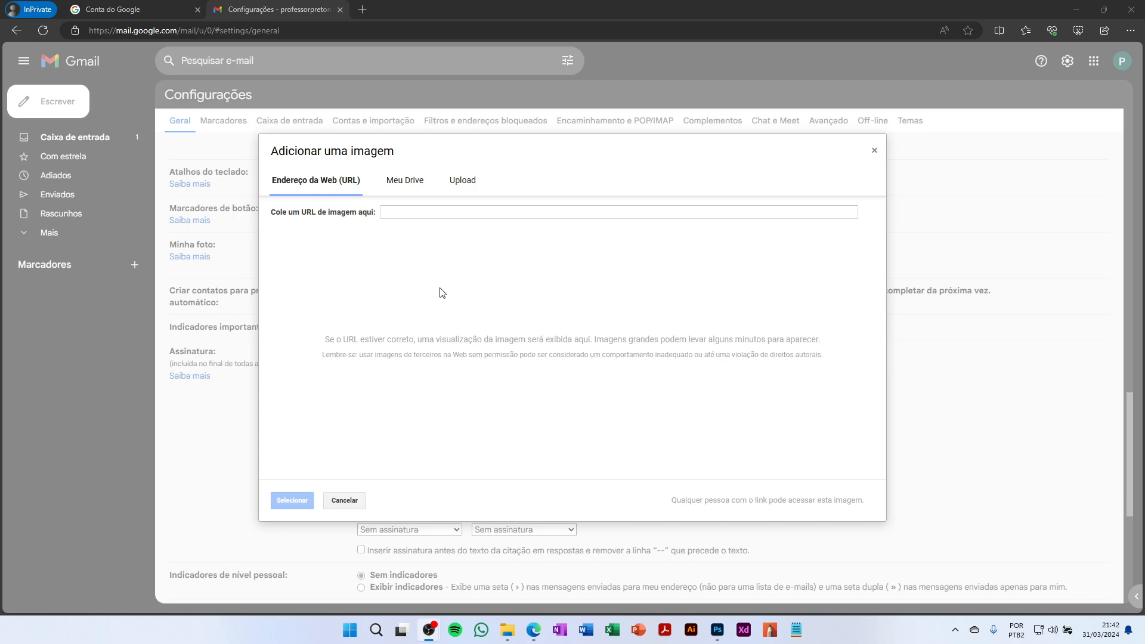
left_click(468, 187)
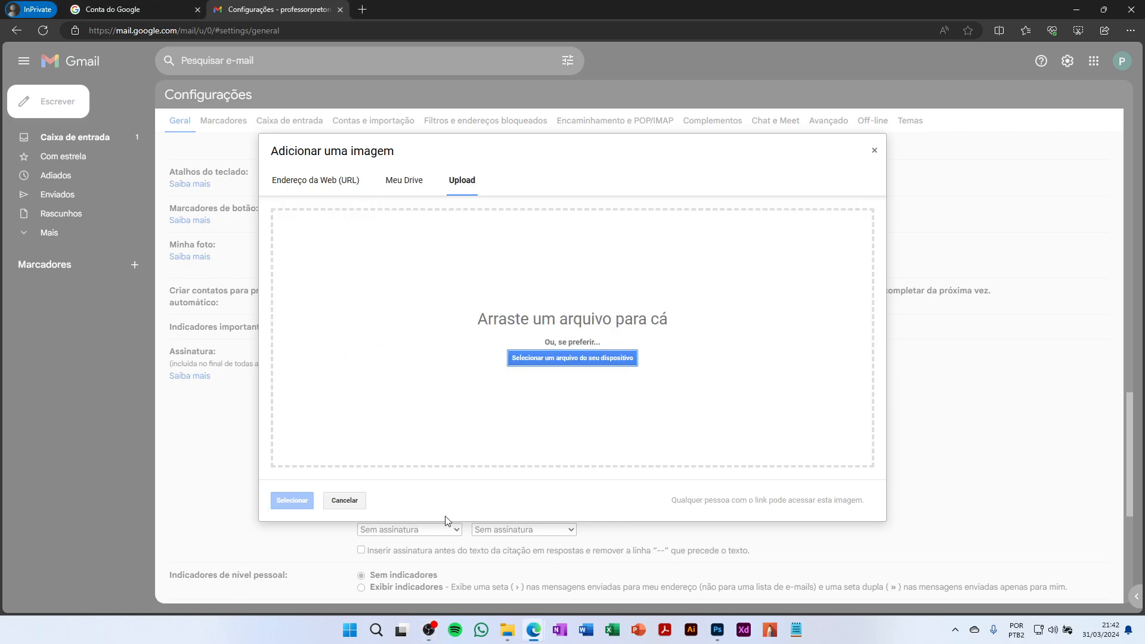
Try dragging the assinatura_prof image from the recordings folder into the upload area
mouse_move(507, 632)
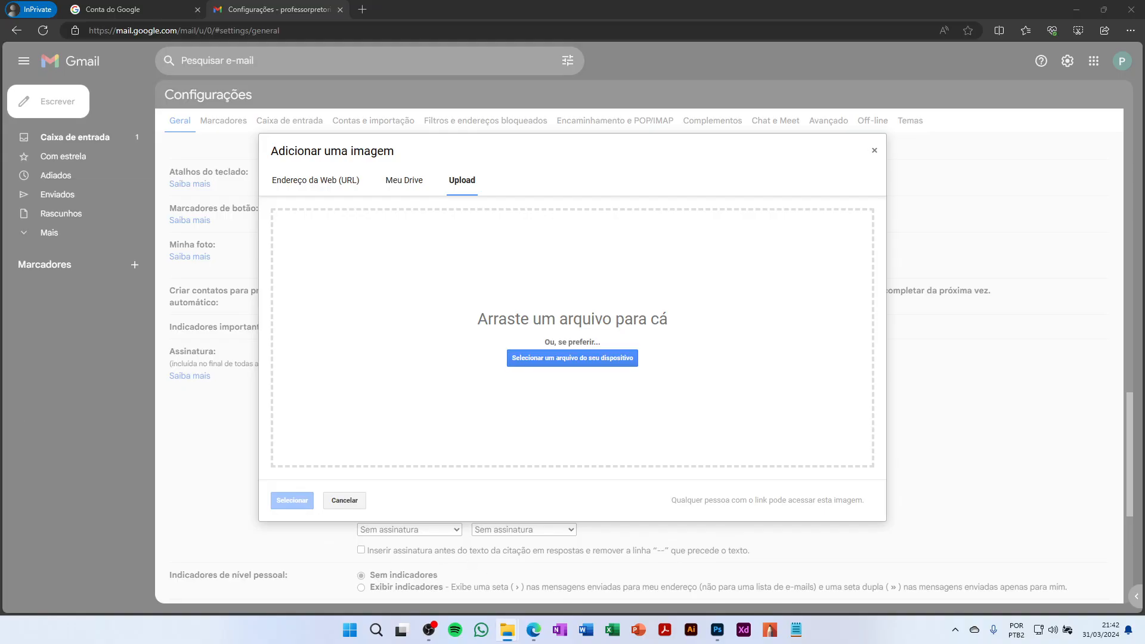
left_click_drag(0, 89, 765, 139)
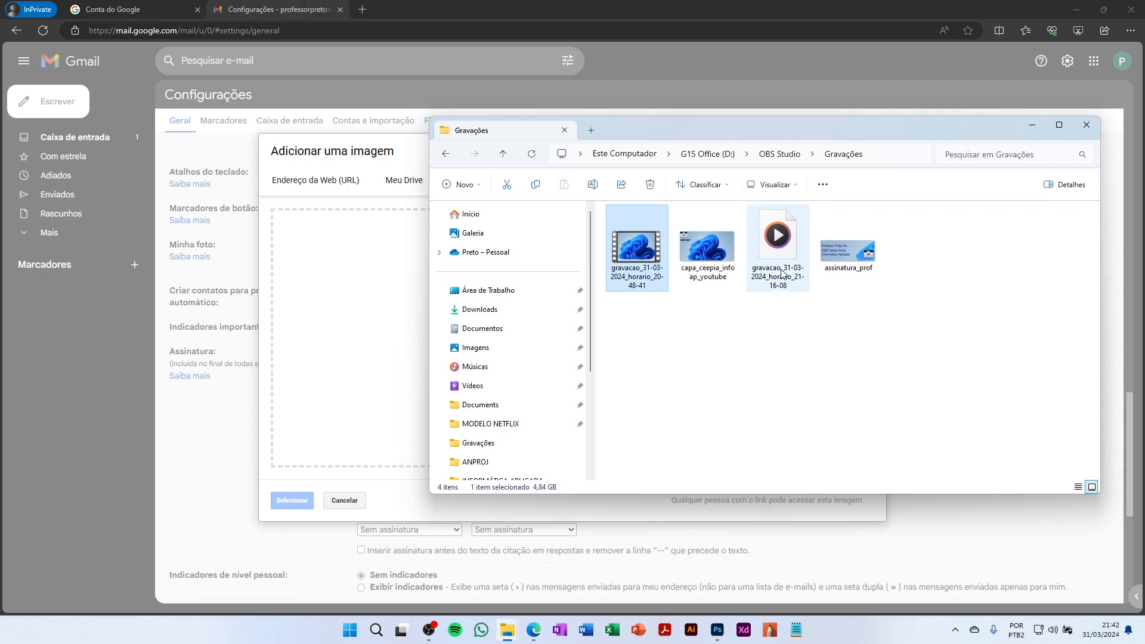
left_click_drag(839, 260, 790, 355)
left_click(331, 266)
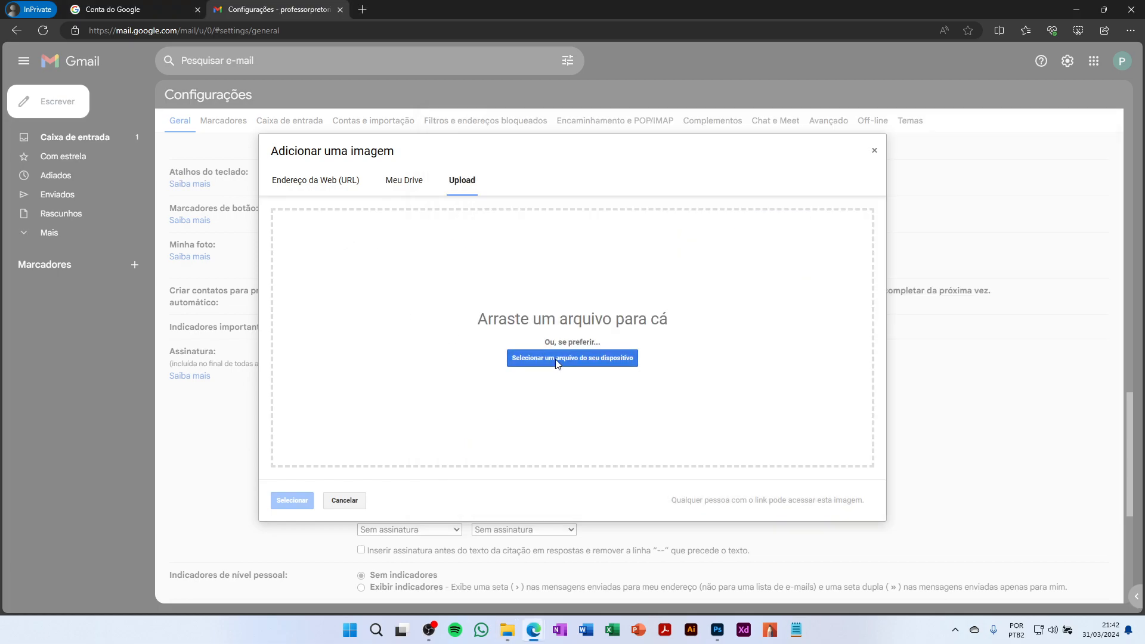
Upload assinatura_prof from the computer as the Profissional 1 banner image
left_click(531, 360)
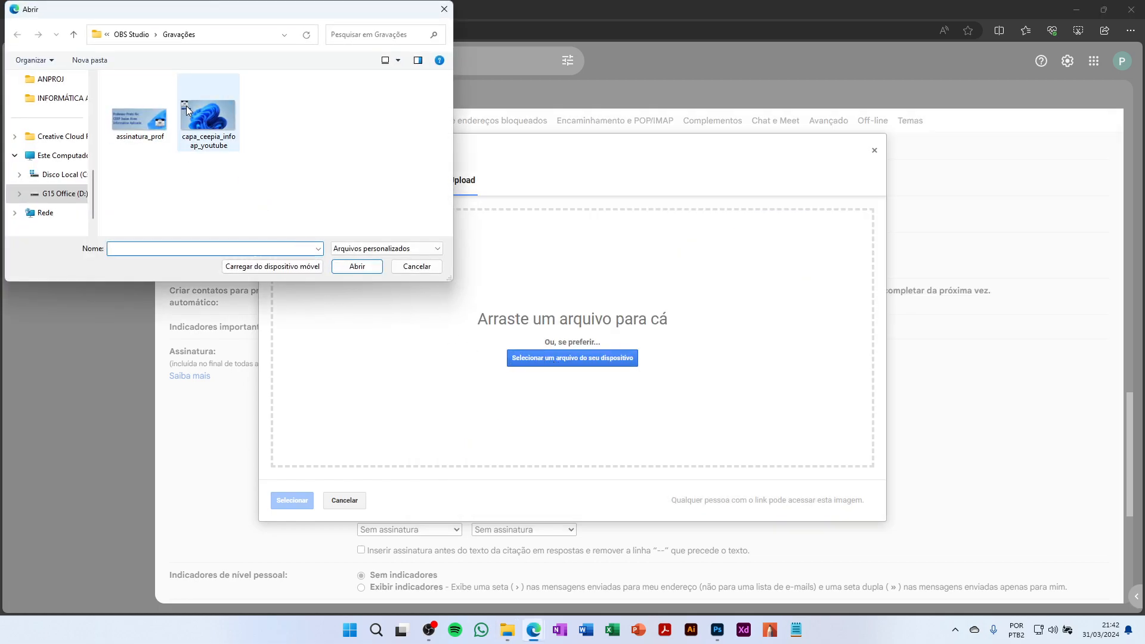
left_click(146, 126)
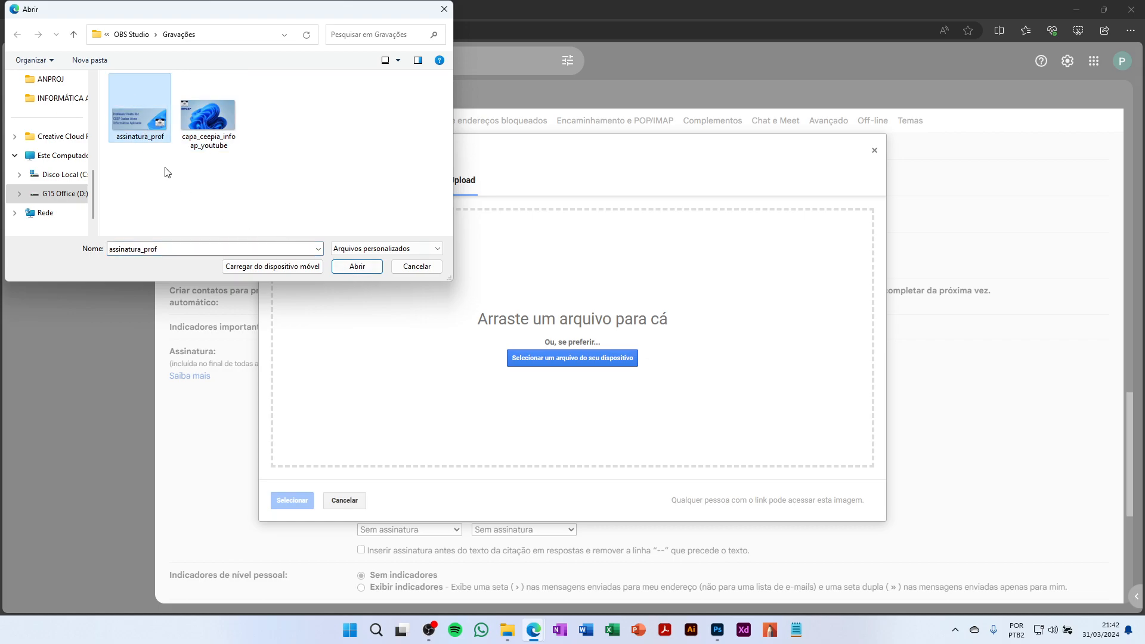
left_click(360, 265)
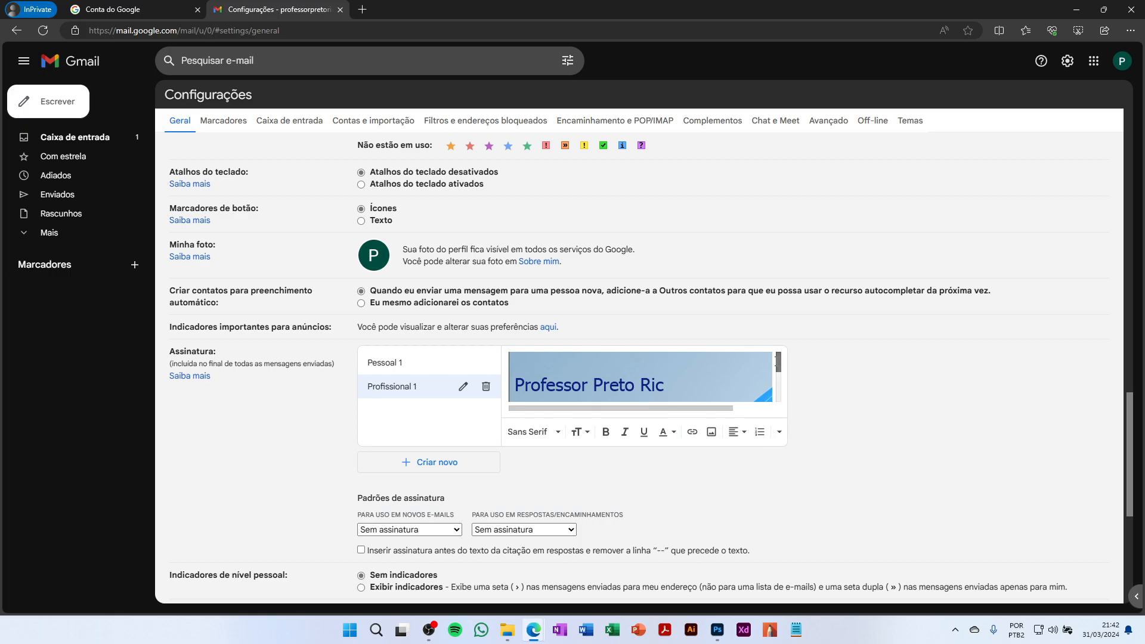
left_click_drag(775, 362, 775, 369)
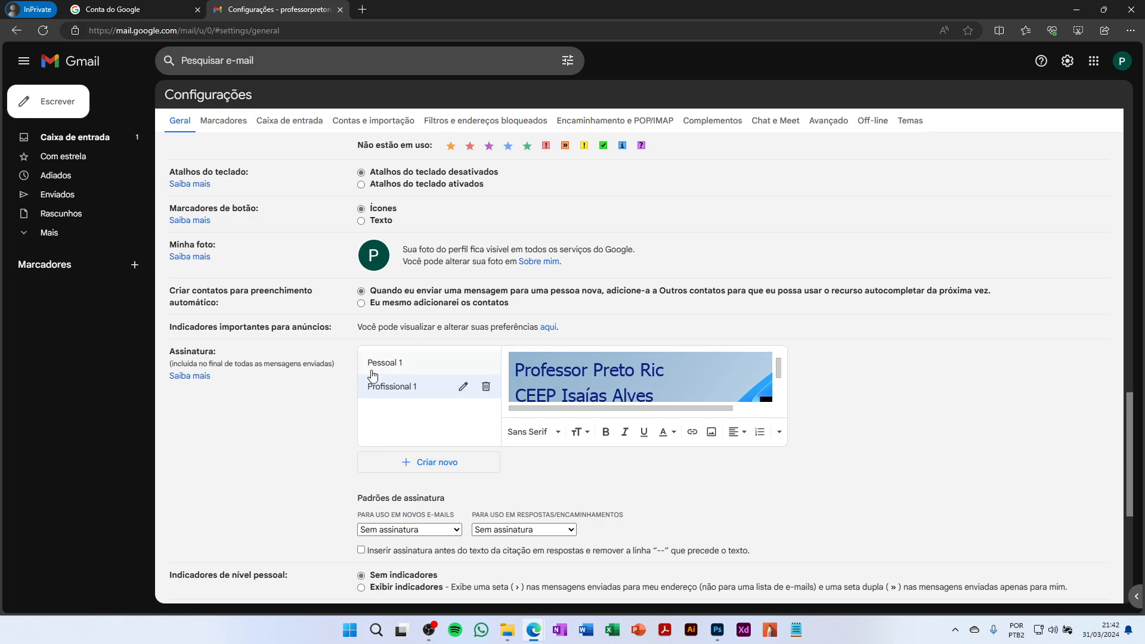
left_click(408, 364)
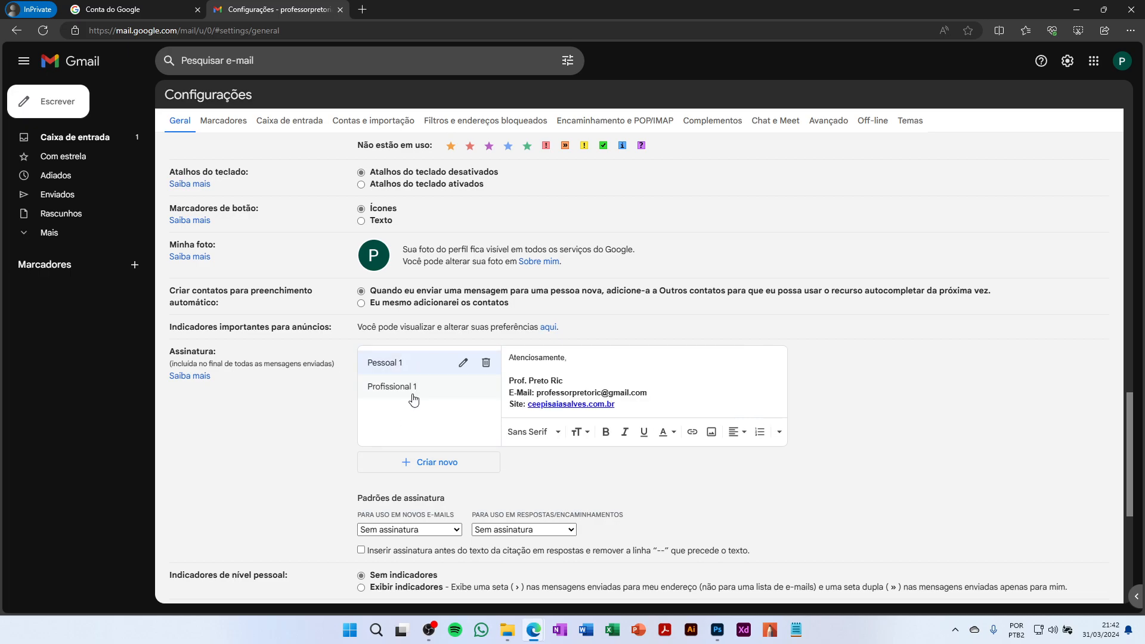
left_click(412, 394)
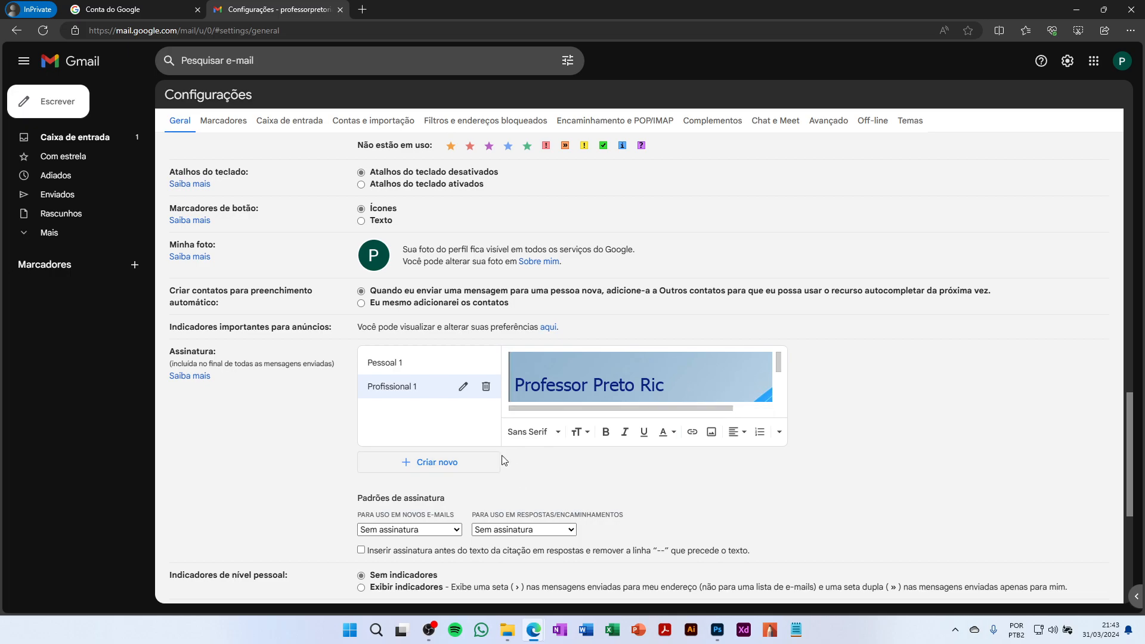
scroll(555, 480, "down", 1)
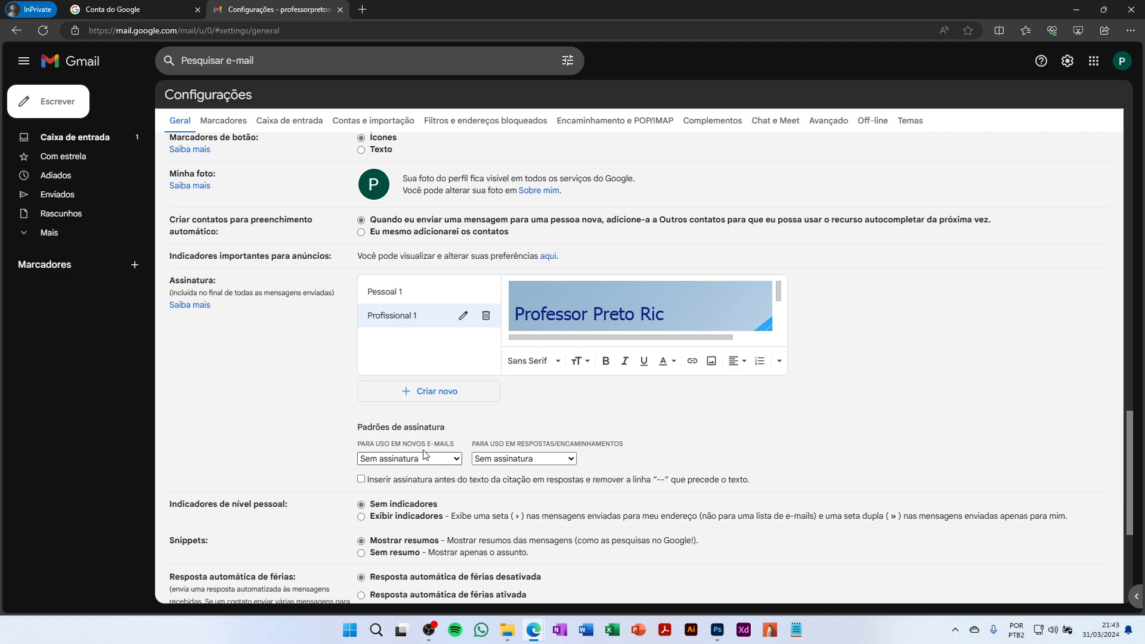
Set Pessoal 1 as default for new e-mails and replies, save, and start a new message
left_click(453, 460)
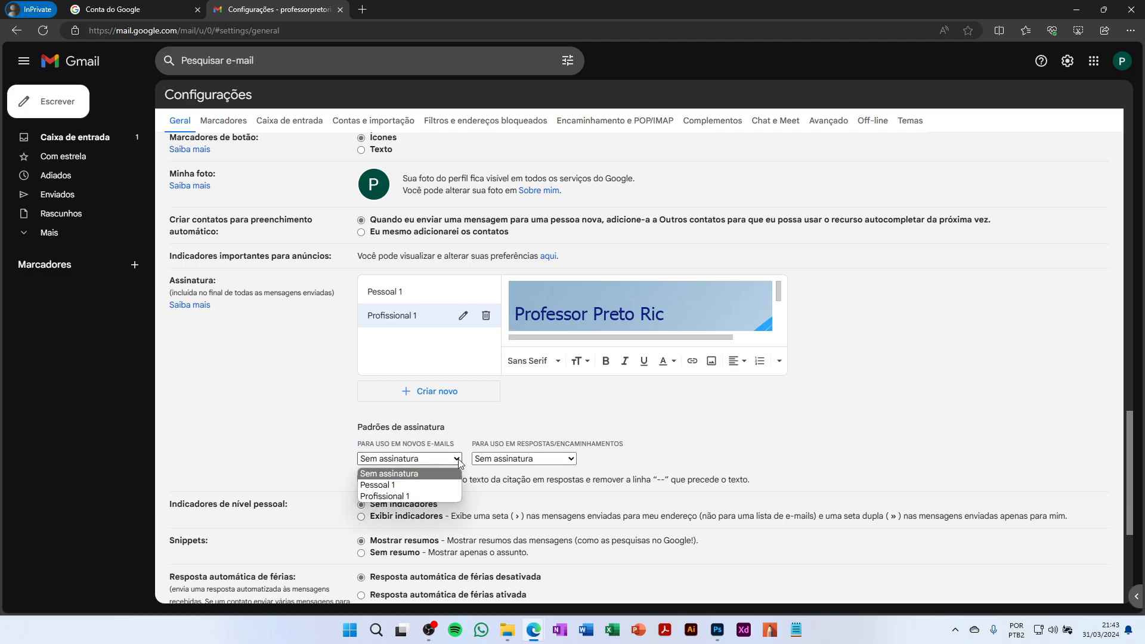
left_click(409, 484)
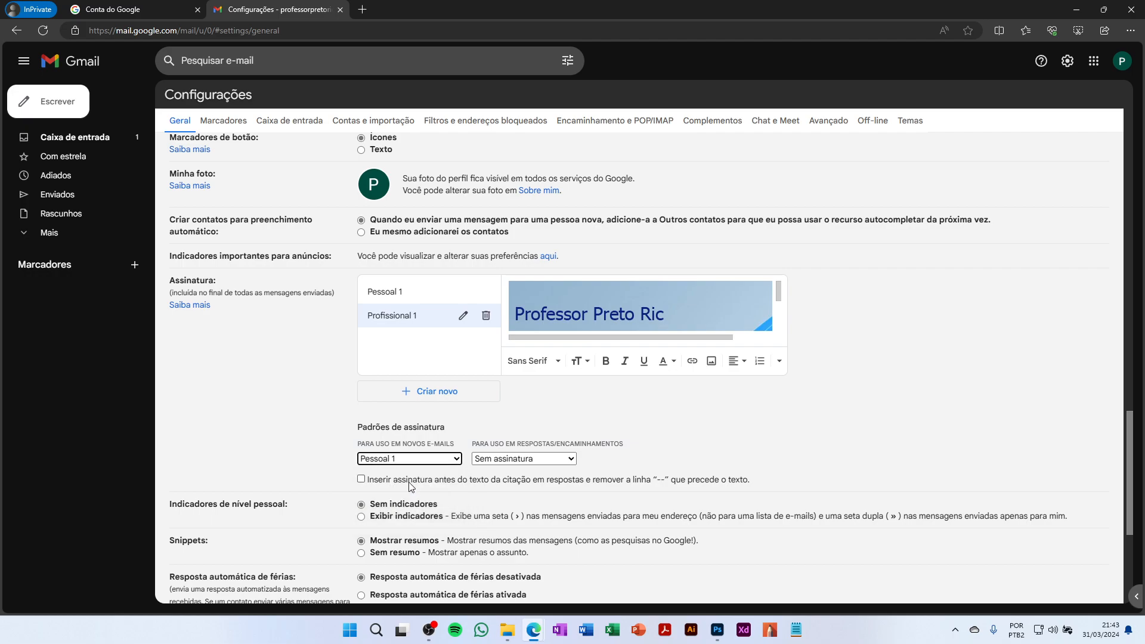
left_click(504, 460)
left_click(501, 484)
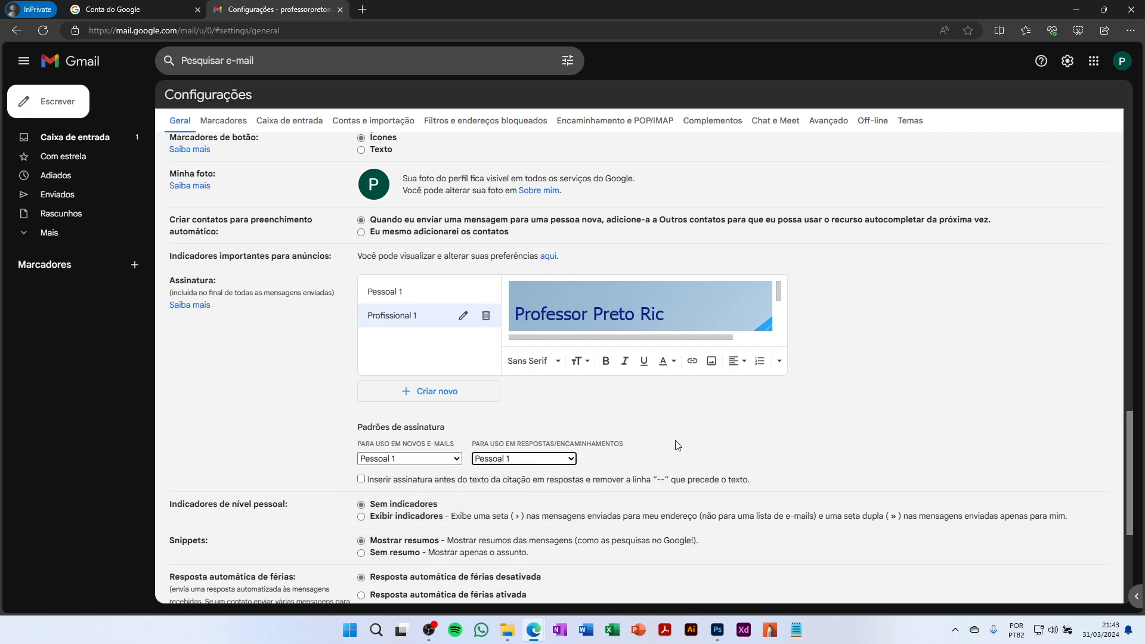
scroll(886, 413, "down", 3)
scroll(887, 414, "down", 1)
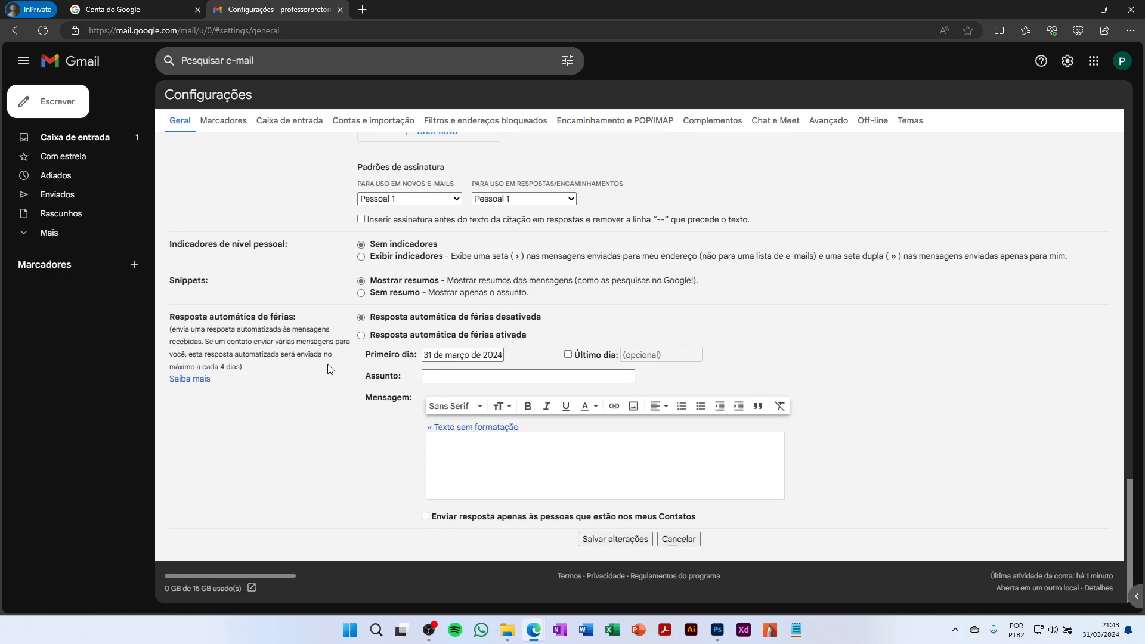
left_click(594, 540)
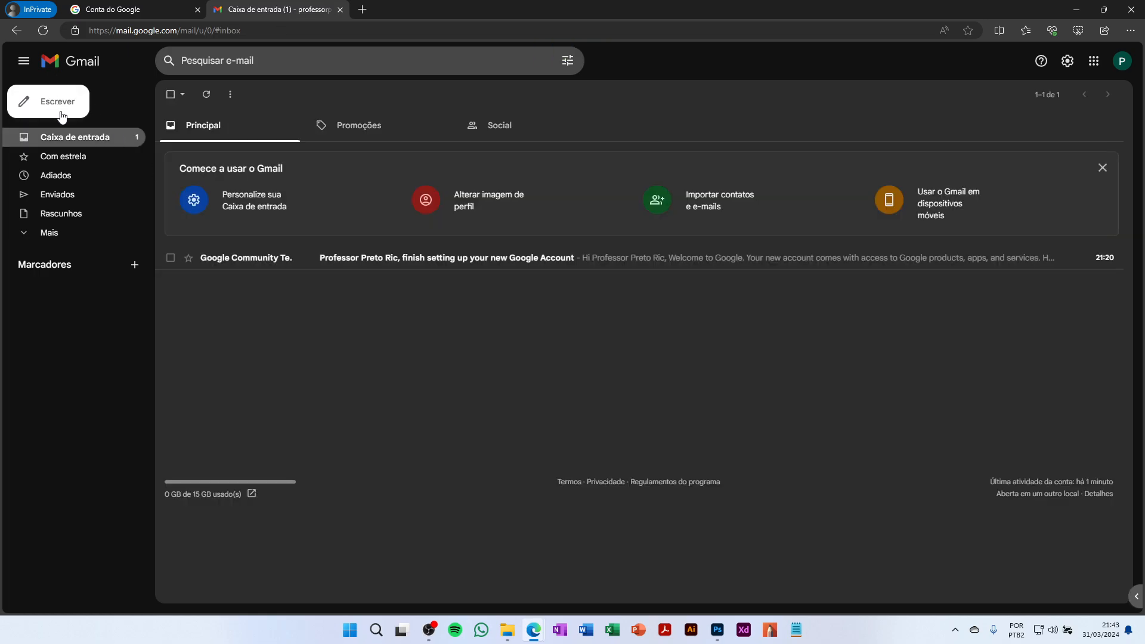
left_click(62, 115)
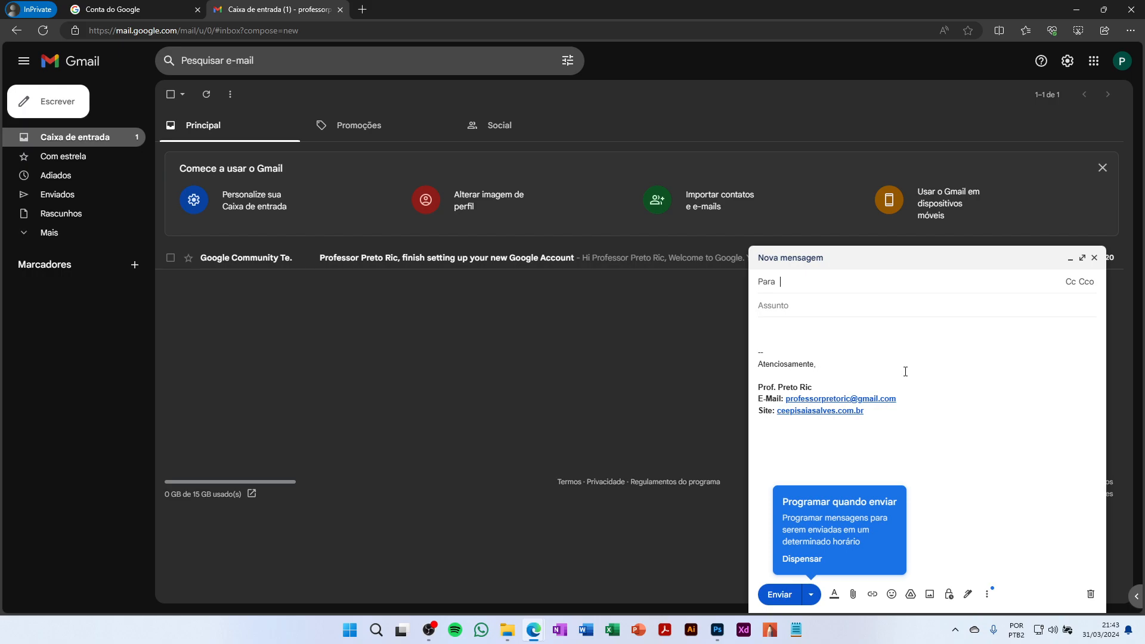
Type test text into the new message body, then discard the draft
left_click(774, 332)
type("asdlkasjdklashjdaskld")
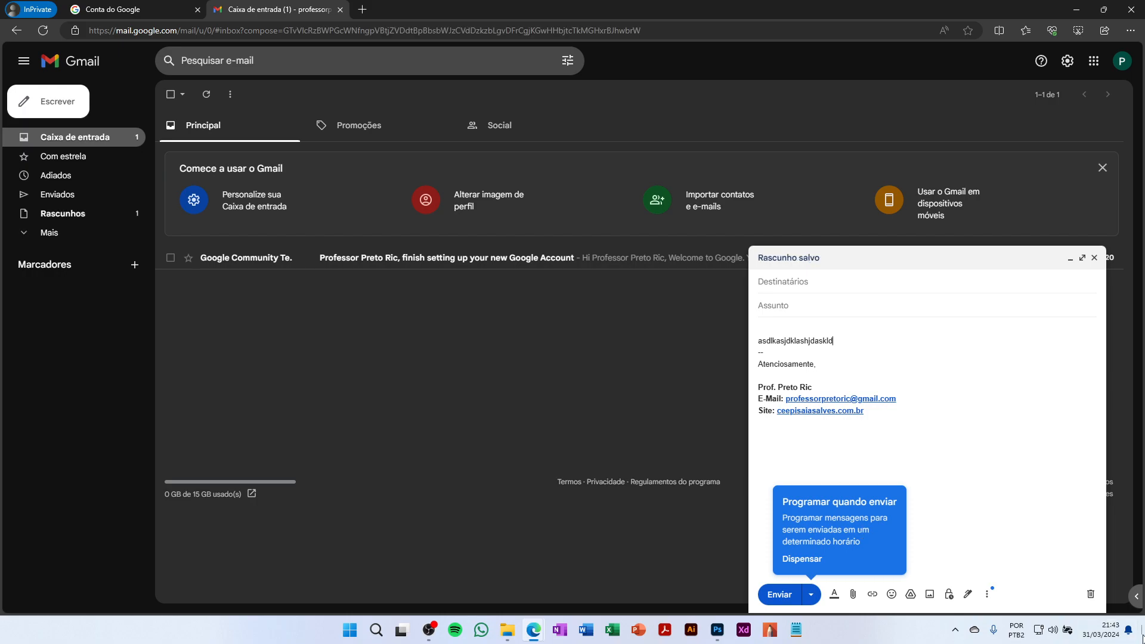
left_click(1090, 594)
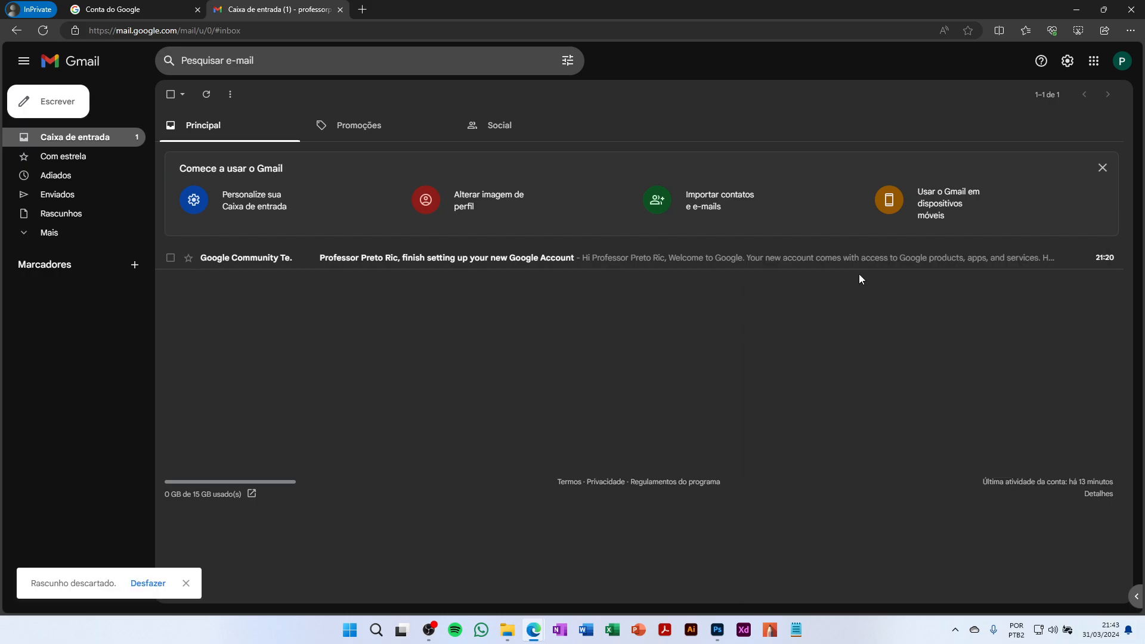
Open the full Gmail settings page and display the Profissional 1 banner signature
left_click(1066, 61)
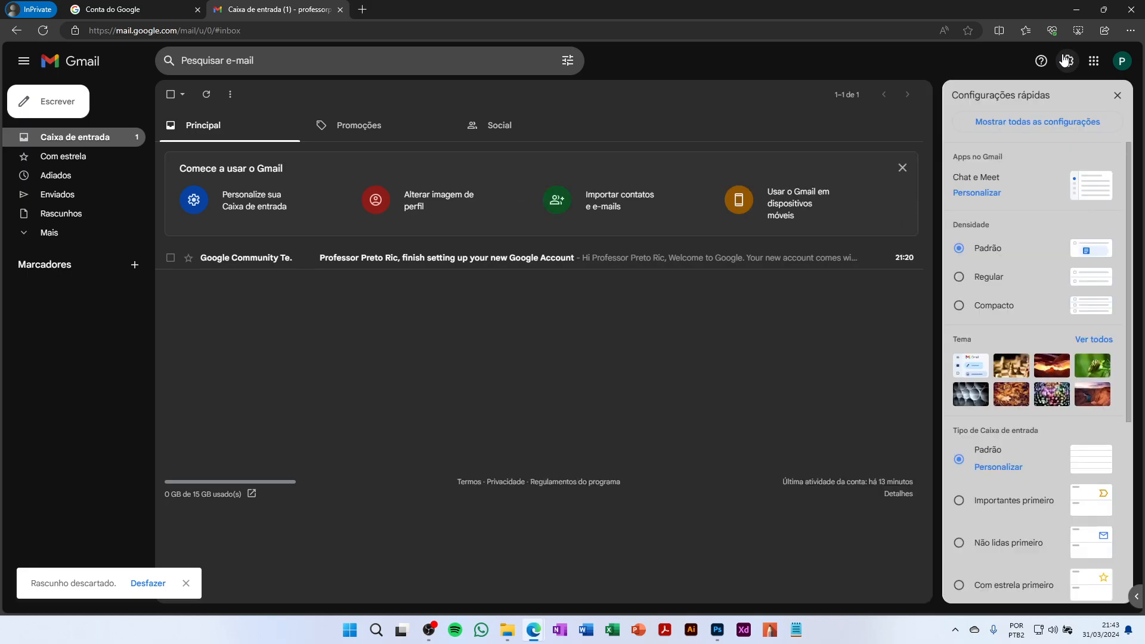
left_click(991, 116)
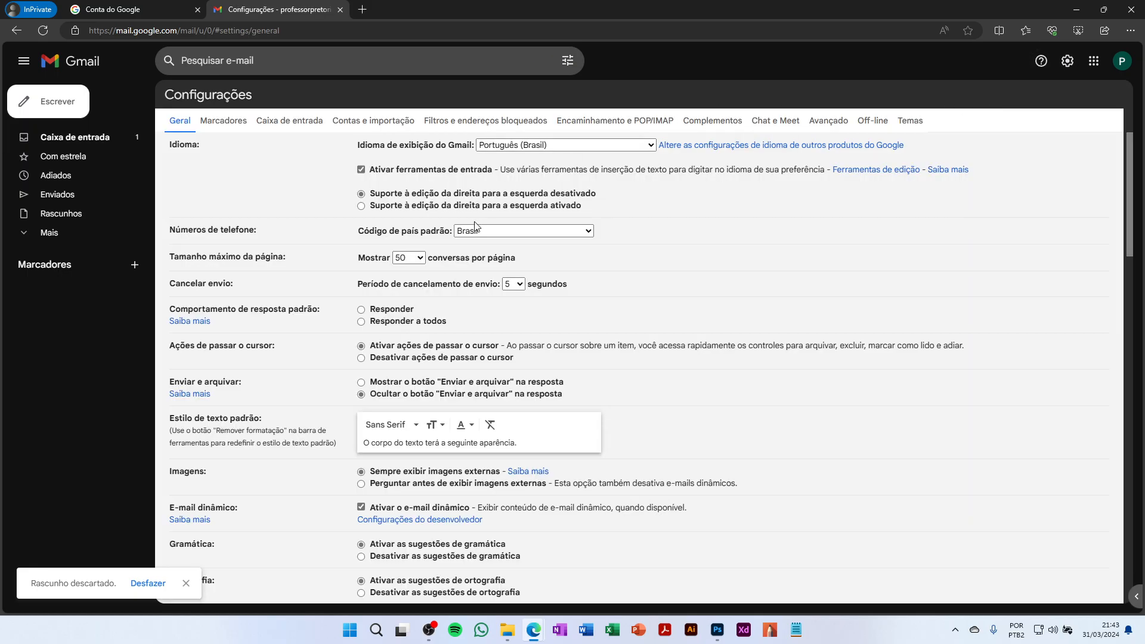
scroll(597, 317, "down", 10)
scroll(596, 317, "down", 6)
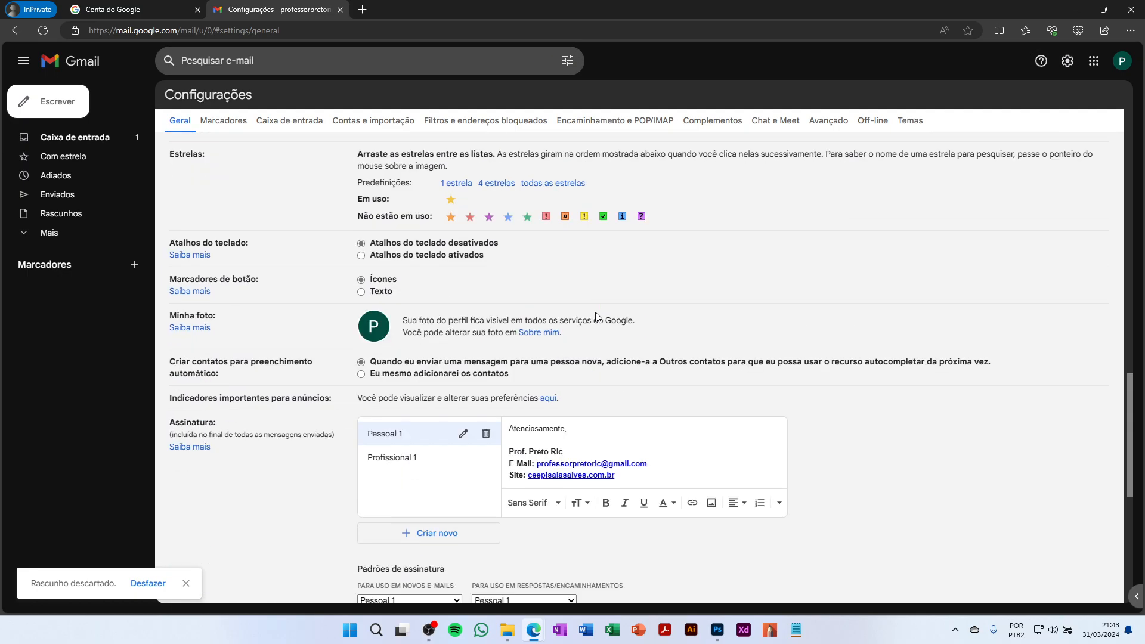
left_click(397, 388)
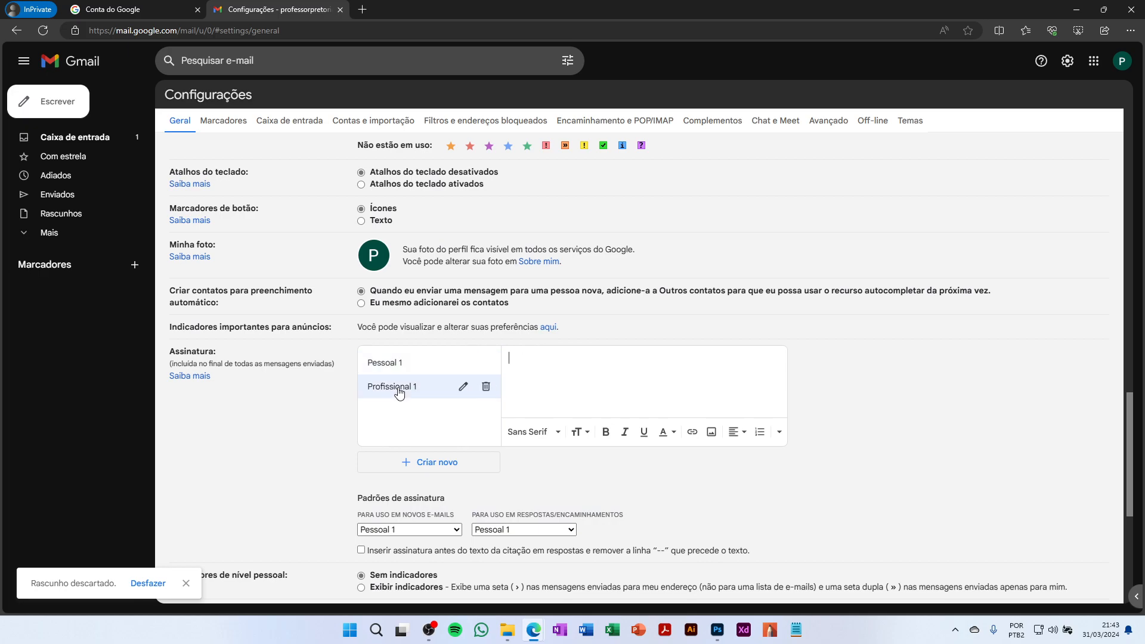
Make Profissional 1 the default signature for new e-mails and for replies/forwards, then save
left_click(444, 530)
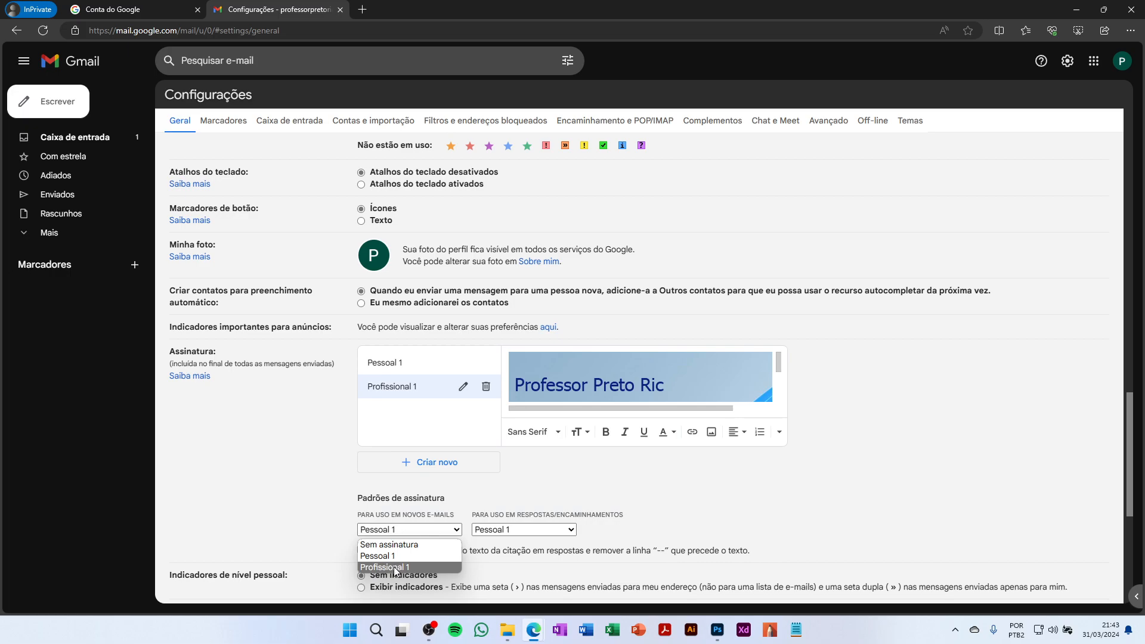
left_click(396, 566)
left_click(533, 530)
left_click(503, 567)
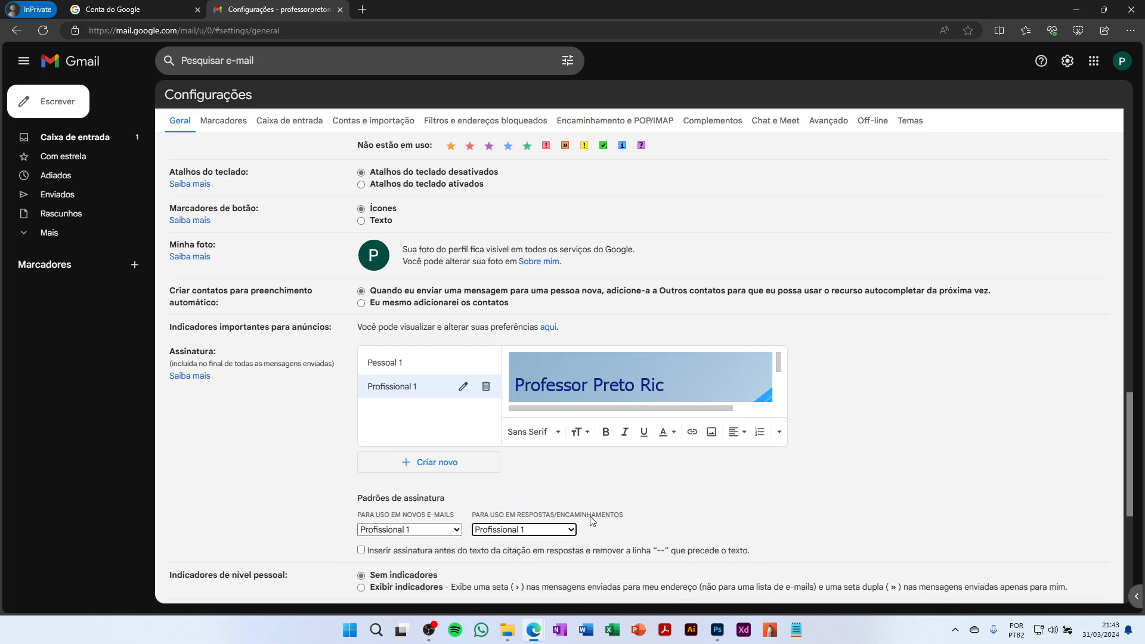
scroll(826, 429, "down", 5)
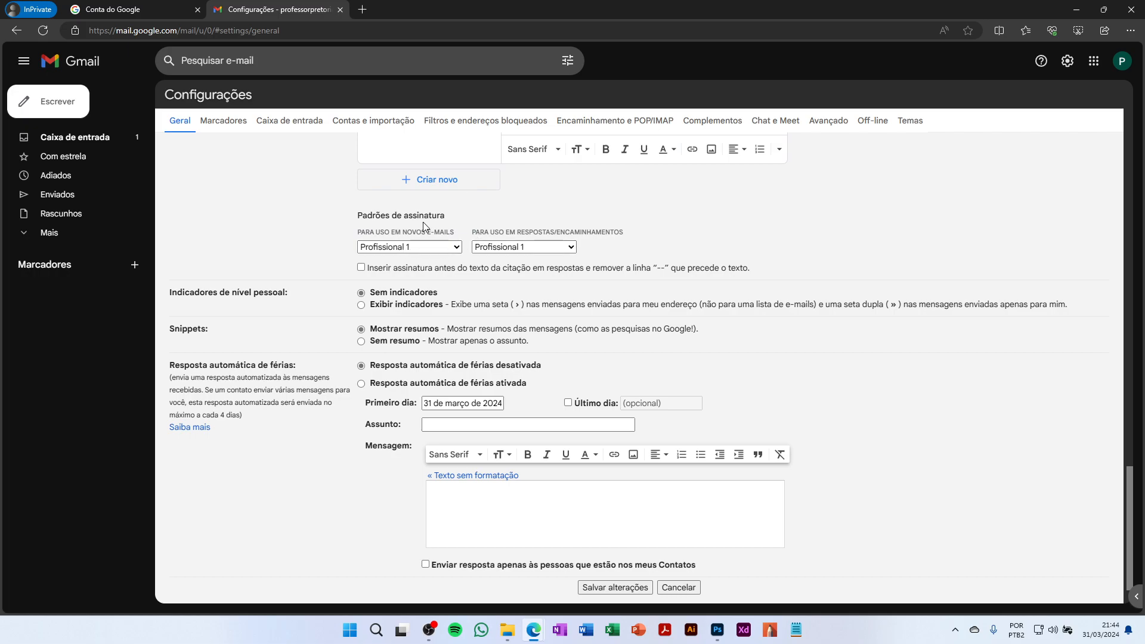
left_click(603, 594)
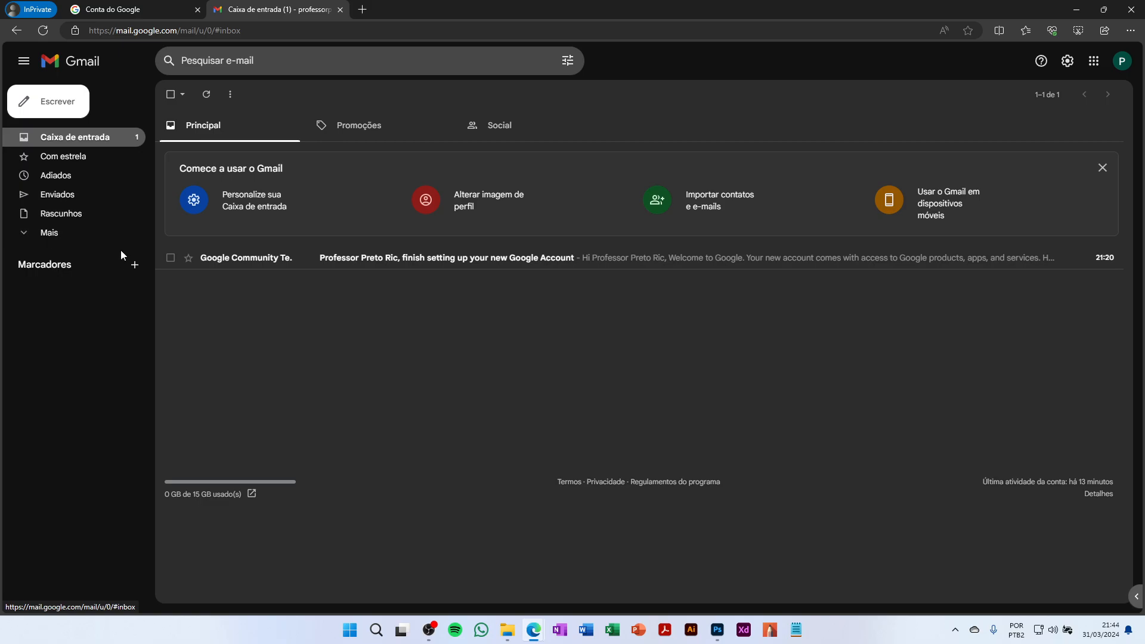
Start a new message in full-screen mode and dismiss the full-screen tip
left_click(69, 105)
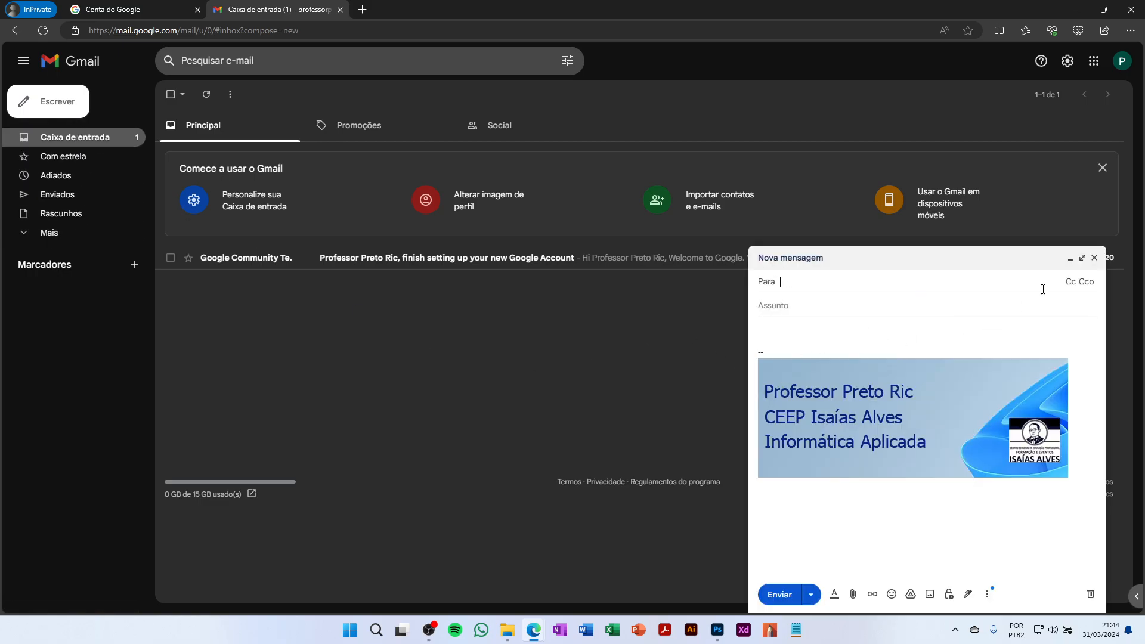
left_click(1082, 257)
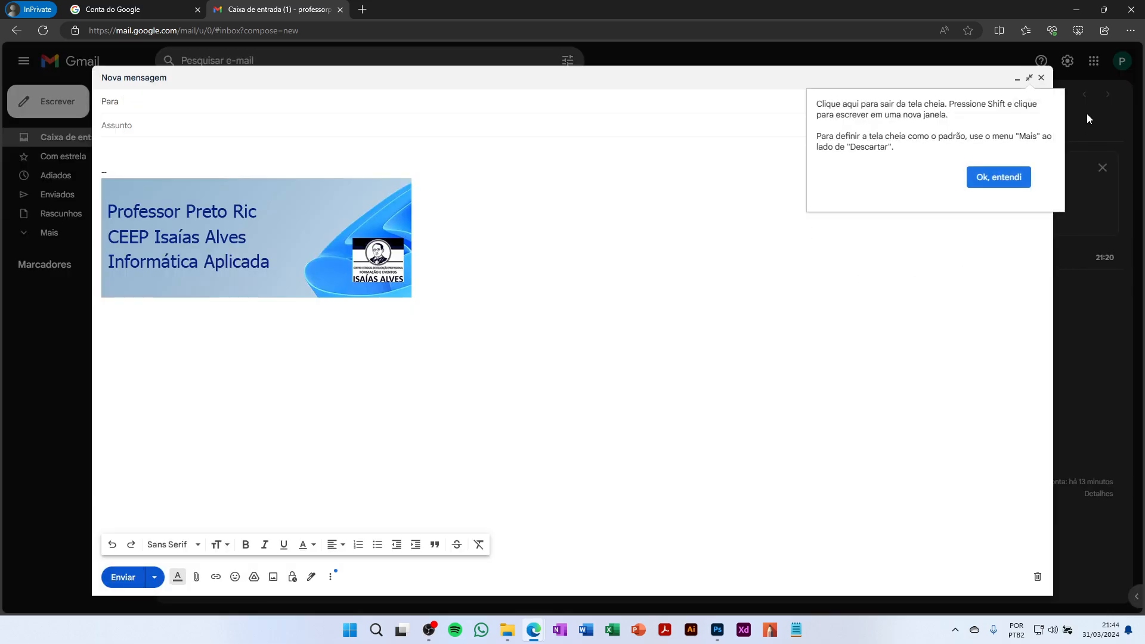
left_click(1005, 179)
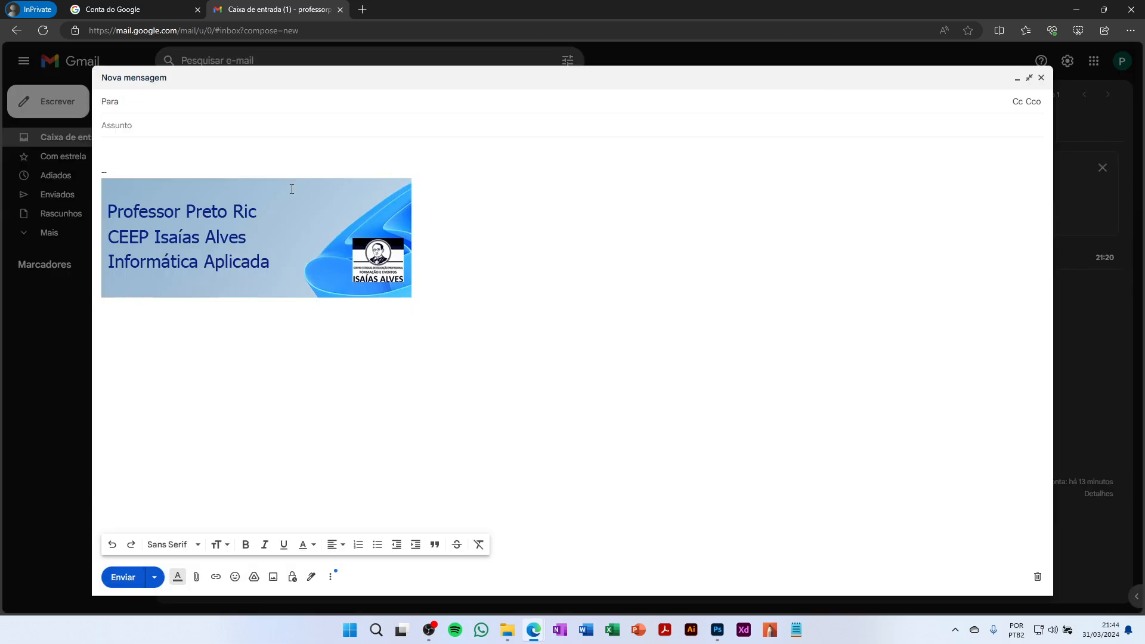
Type the test lines 'olá asdasdasdklja' and 'adslkjdalskd' above the banner signature
left_click(162, 149)
type("olá asdasdasdklja")
key("Return")
type("adslkjdalskd")
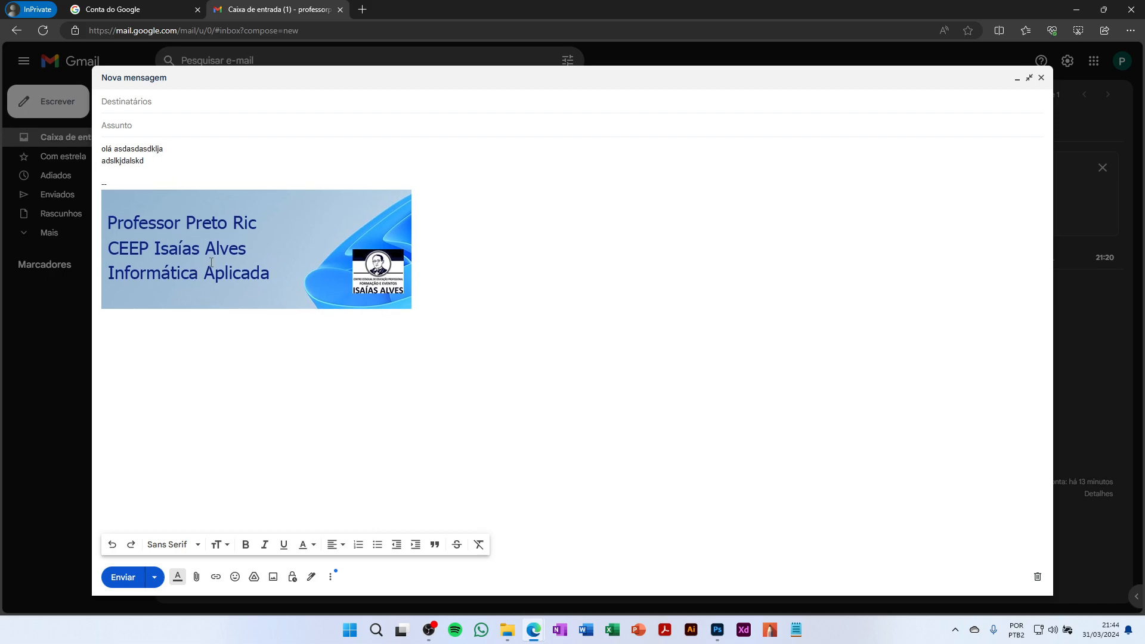
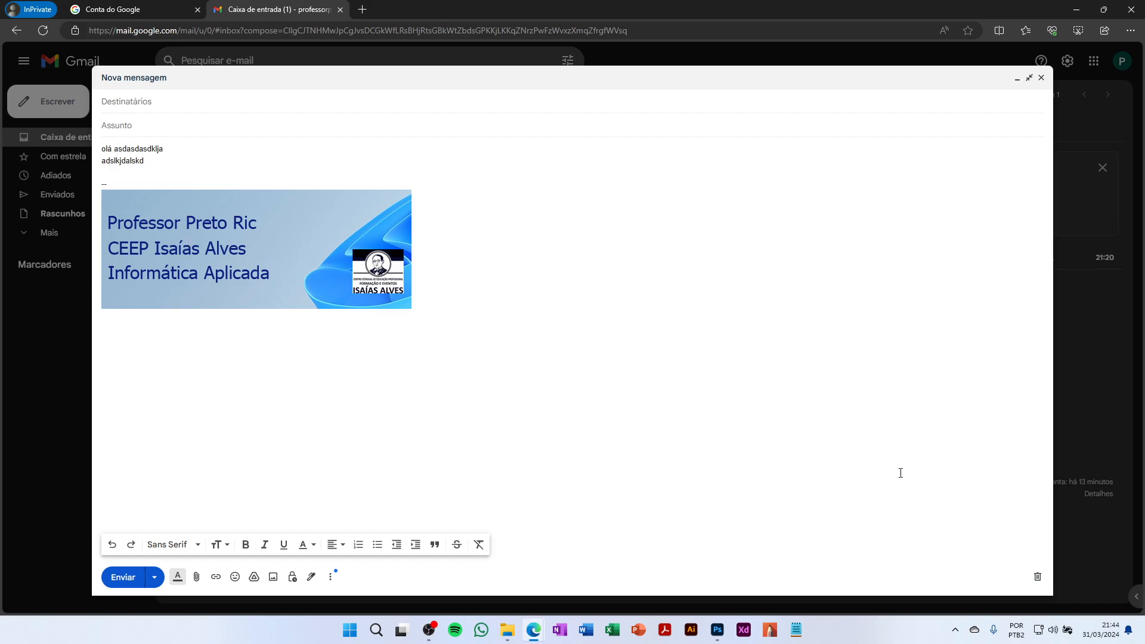
Discard the unsent test draft that carries the image signature
left_click(1038, 577)
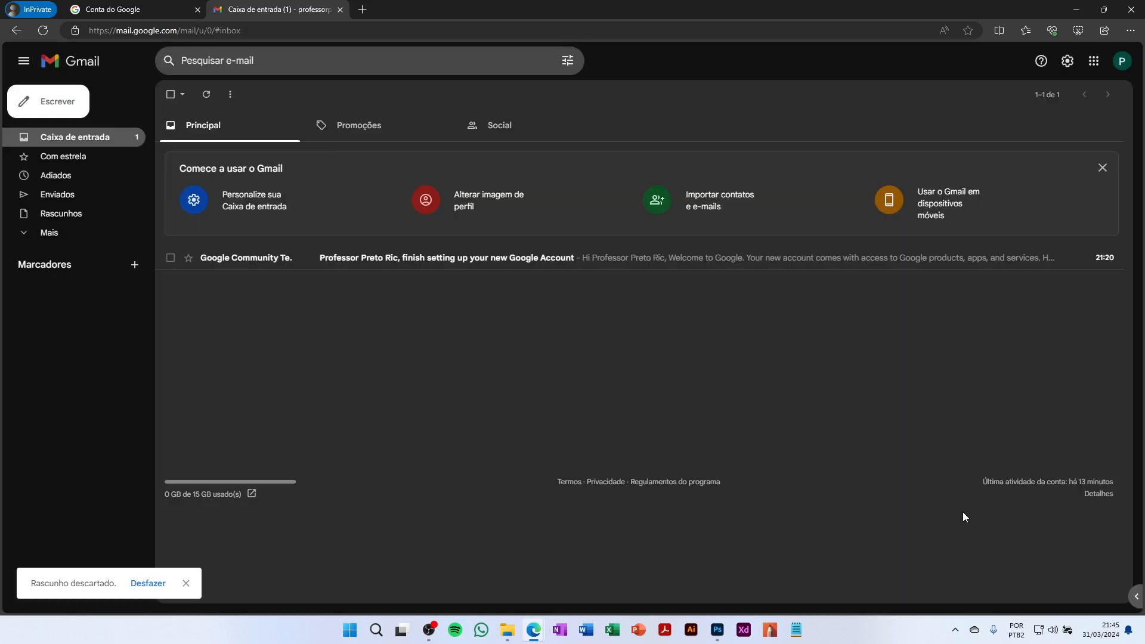
In General settings, set the new-email and reply/forward signature defaults to 'Sem assinatura'
left_click(1068, 60)
left_click(1012, 122)
scroll(329, 384, "down", 20)
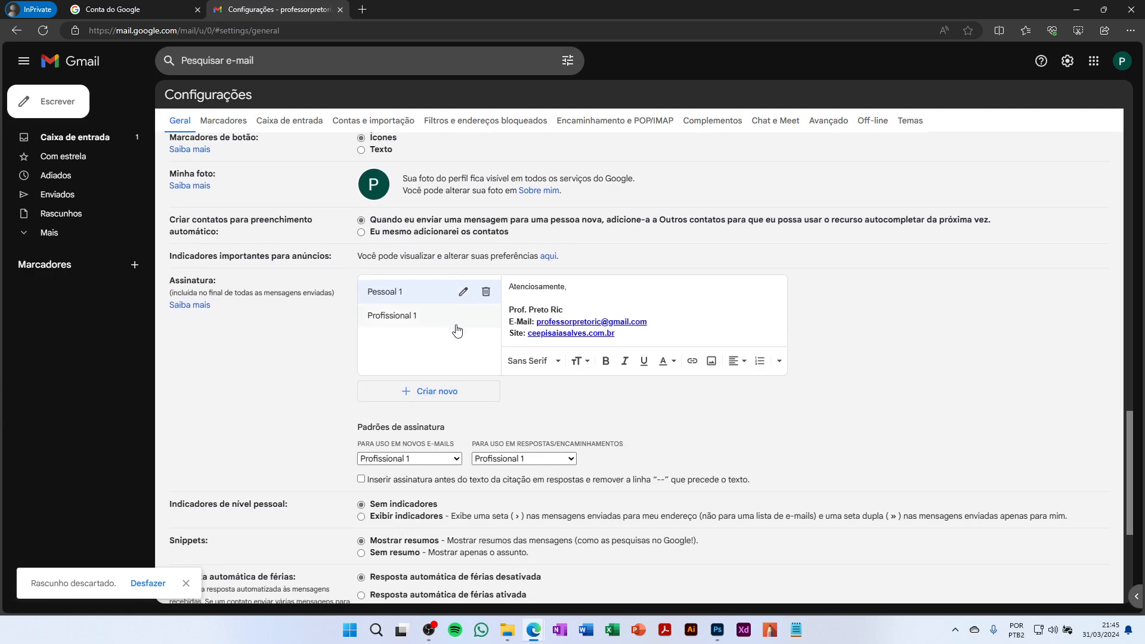
left_click(419, 460)
left_click(405, 473)
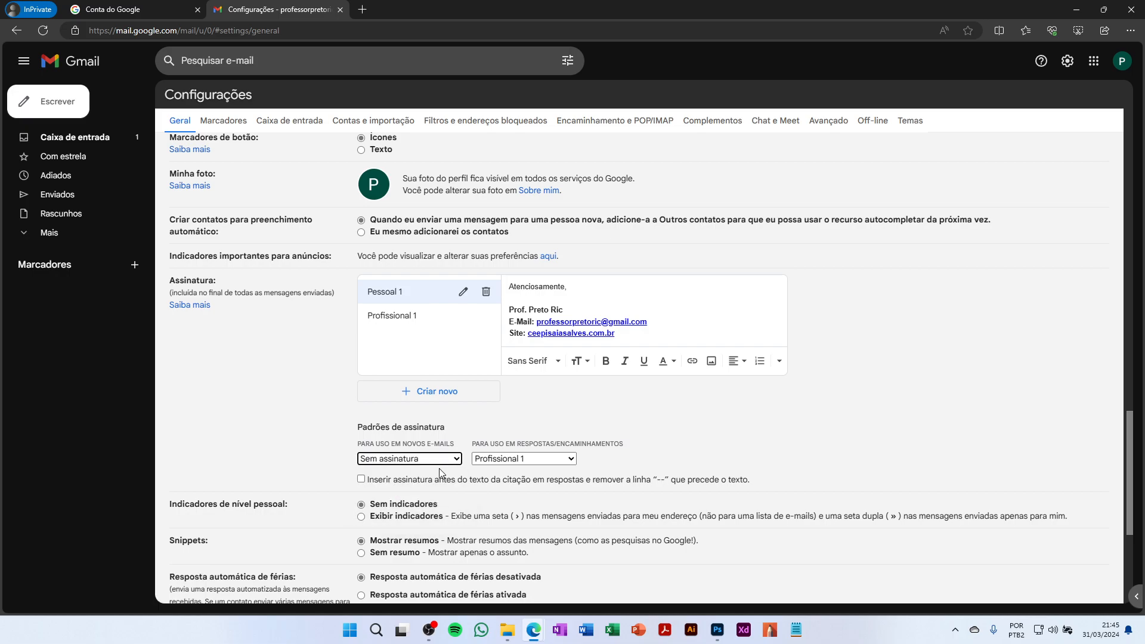
left_click(483, 460)
left_click(488, 475)
left_click(643, 414)
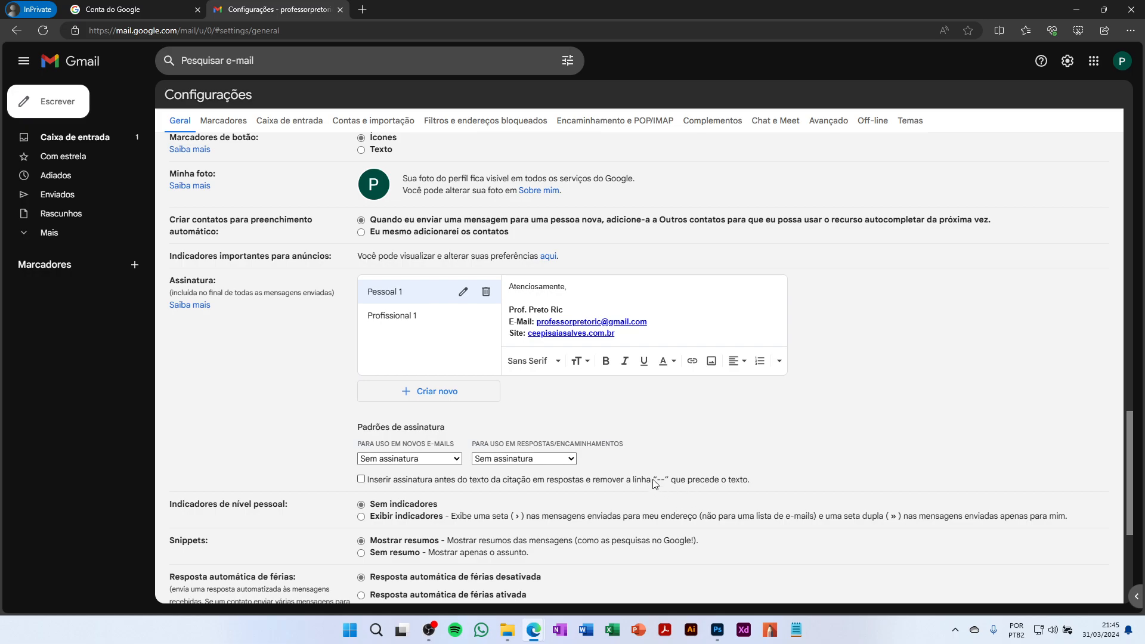
Give the vacation reply the subject 'Hoje não estou afim de responder...' and the message 'Hoje tô de boa!'
scroll(653, 475, "down", 4)
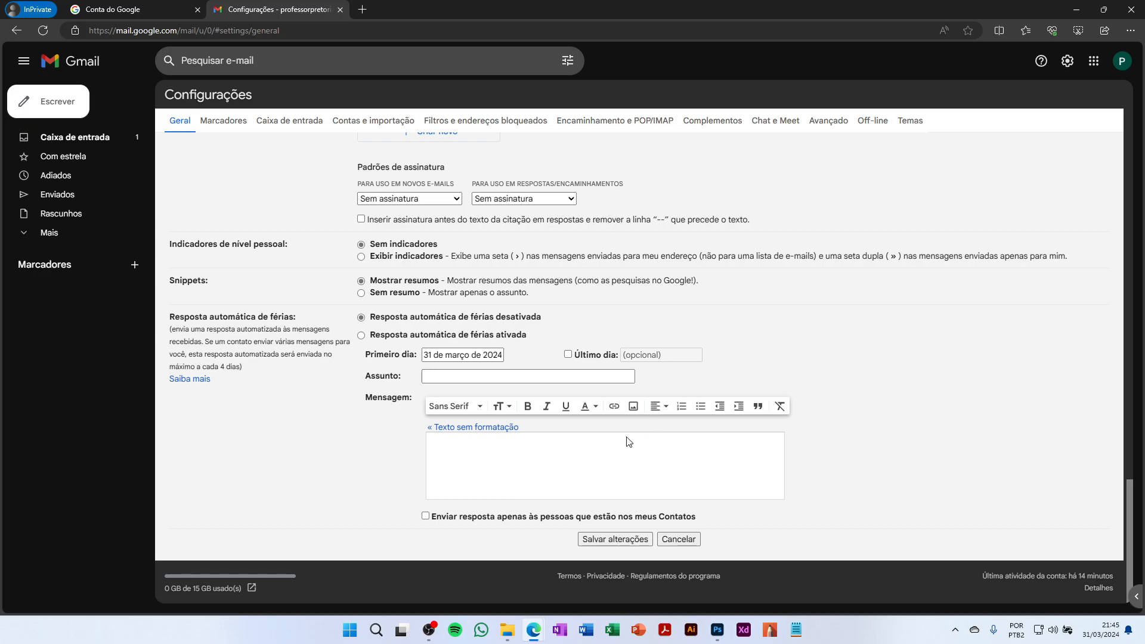
left_click(482, 374)
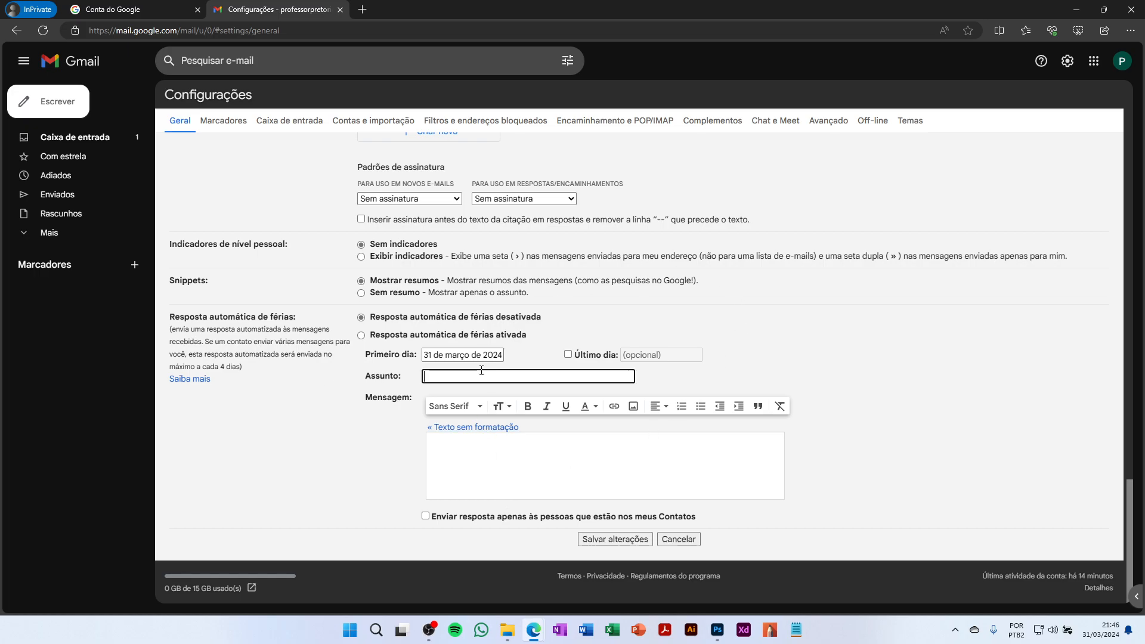
type("Hoje não estou afim de responder...")
left_click(503, 451)
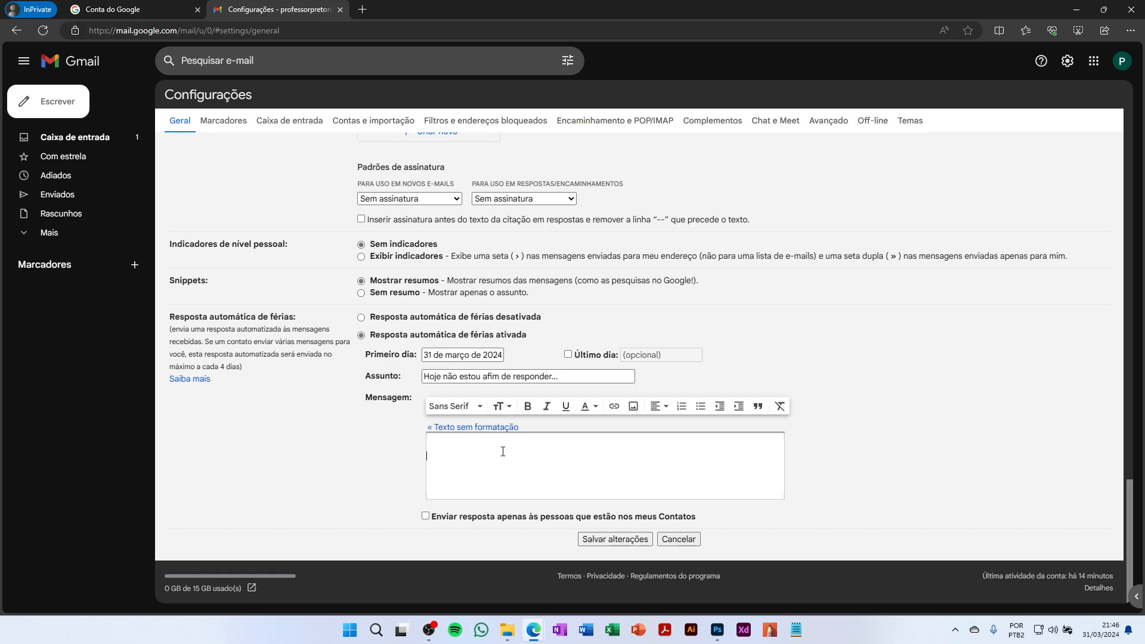
type("Hoje")
type(" tôp")
type(" de boa!")
Set the vacation reply's last day to 2 April 2024 and remove the blank line above the message
left_click(567, 355)
double_click(634, 356)
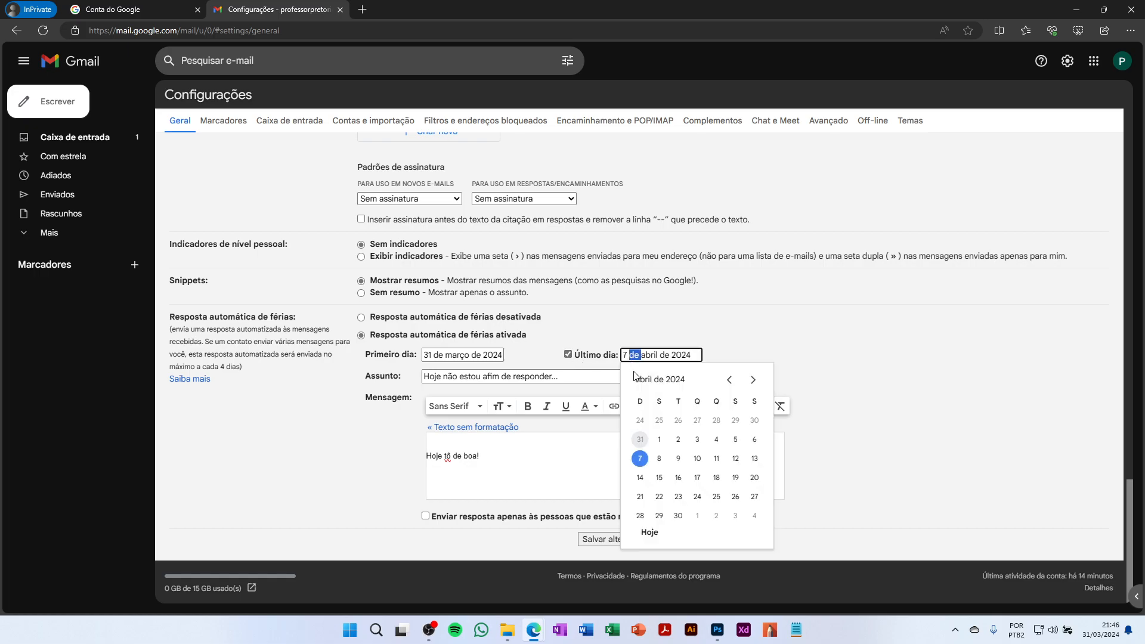
left_click(678, 439)
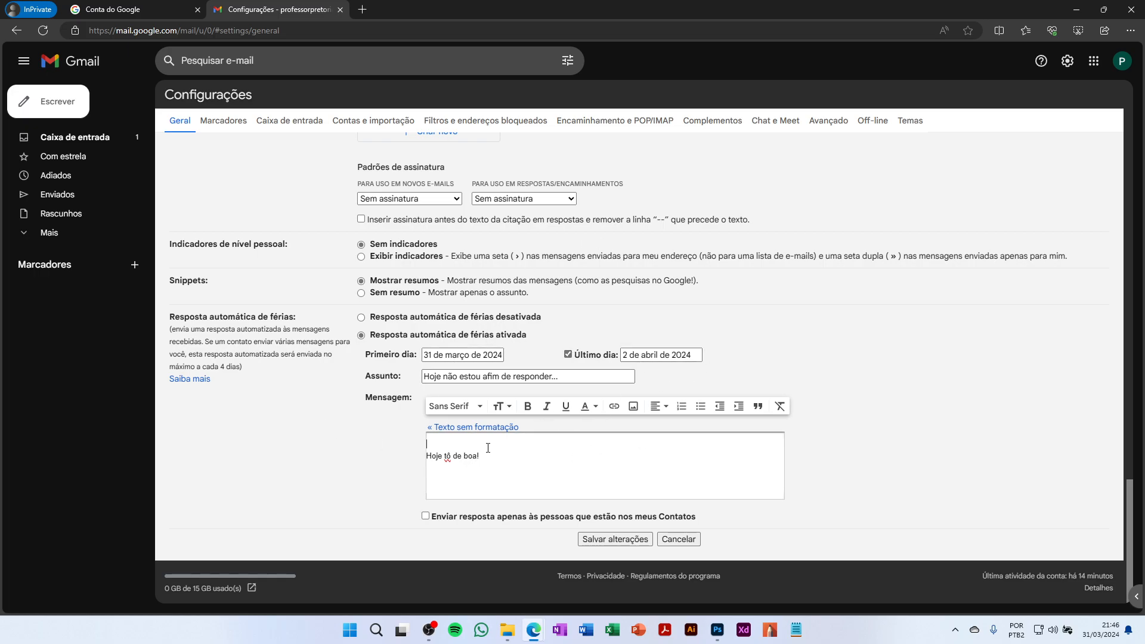
key("BackSpace")
Insert the signature image from Drive into the vacation message, then remove it again
left_click(633, 406)
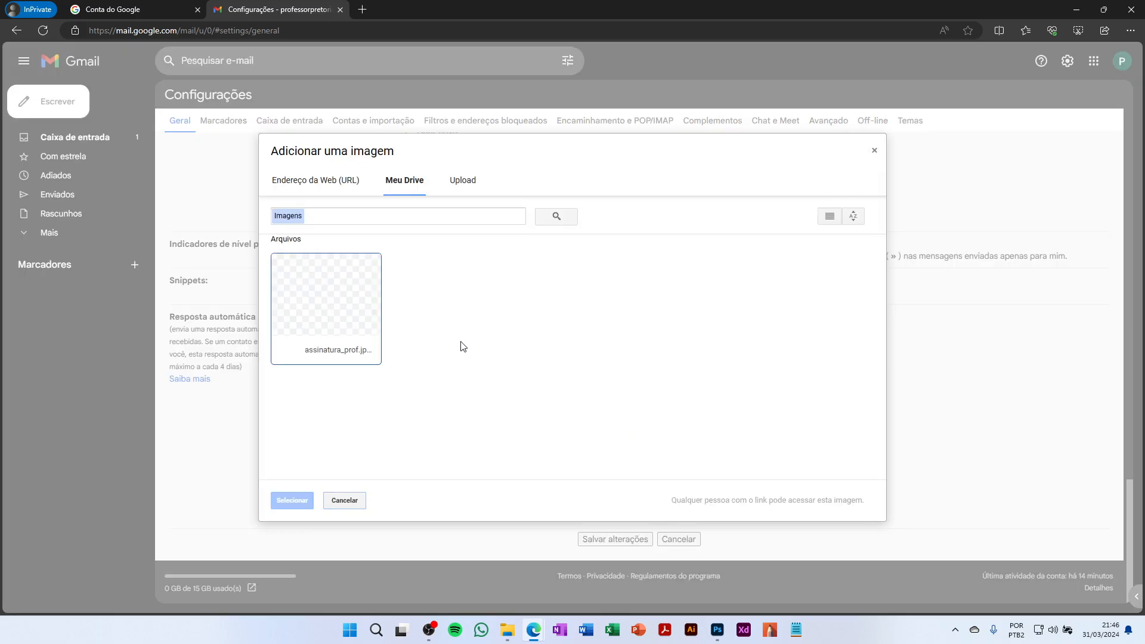
left_click(339, 306)
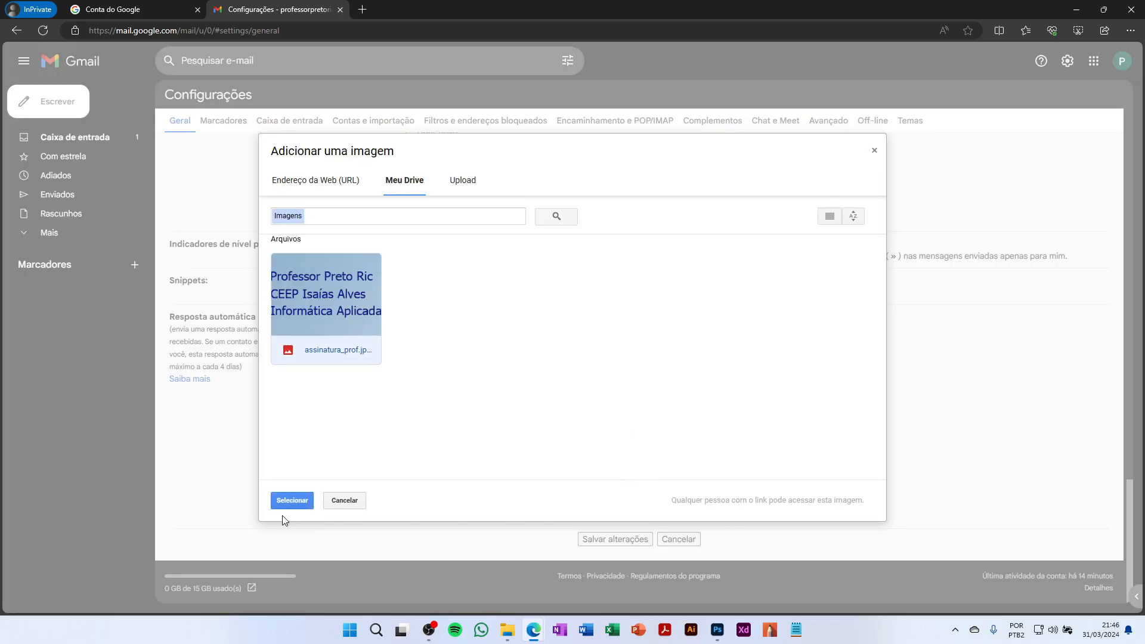
left_click(291, 500)
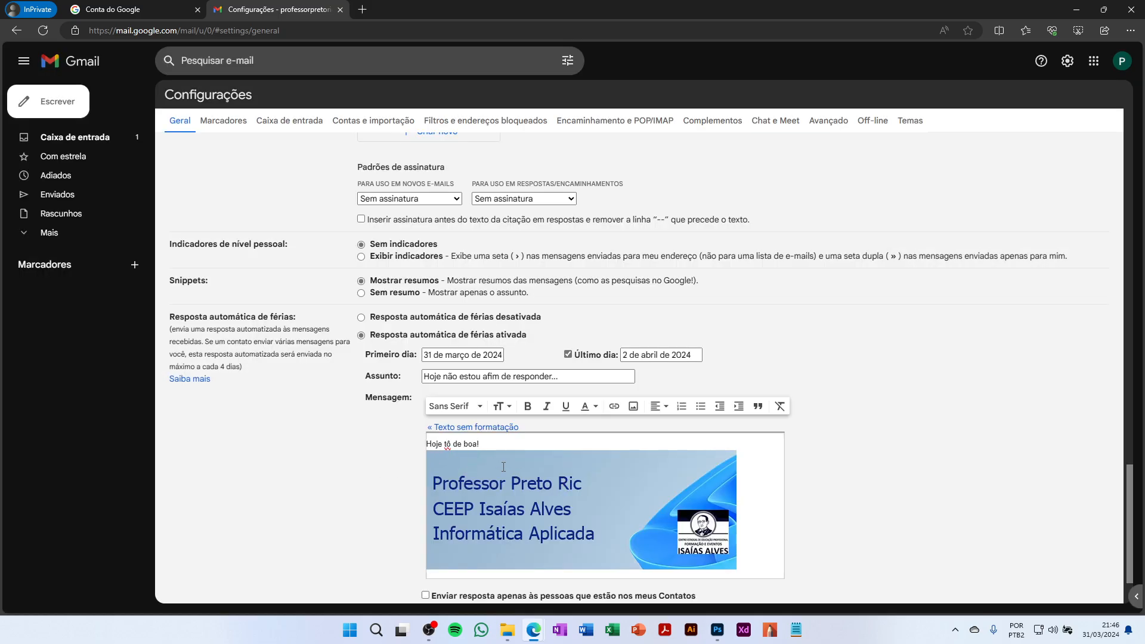
scroll(629, 498, "down", 2)
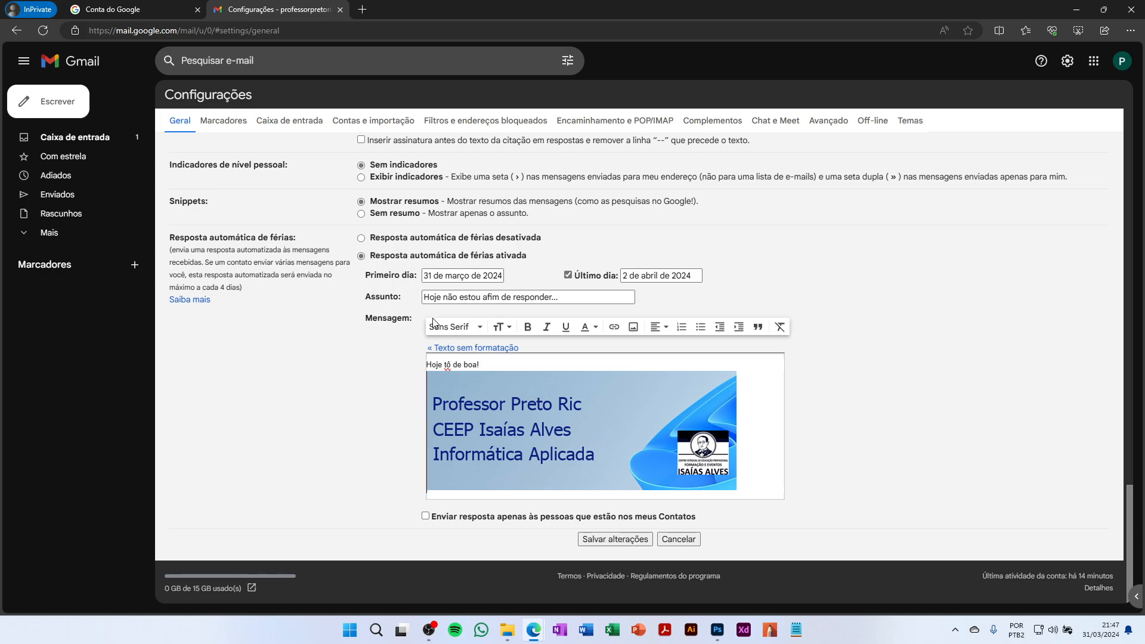
left_click(612, 486)
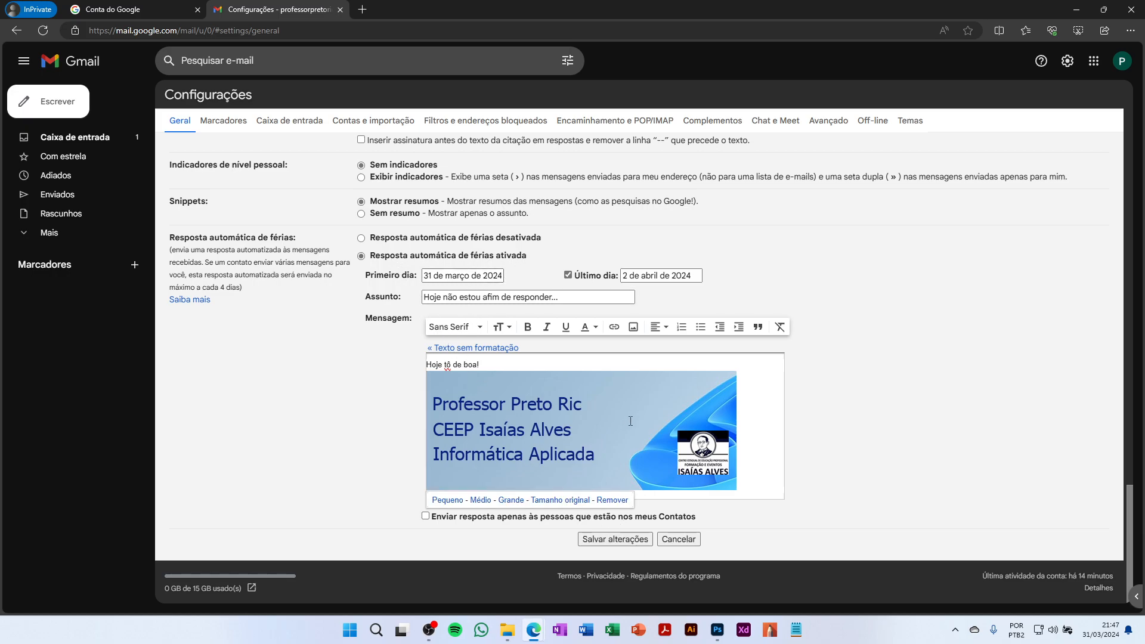
left_click(613, 500)
Clear the message text, turn the vacation reply off with no last day, and save
left_click_drag(511, 452, 402, 443)
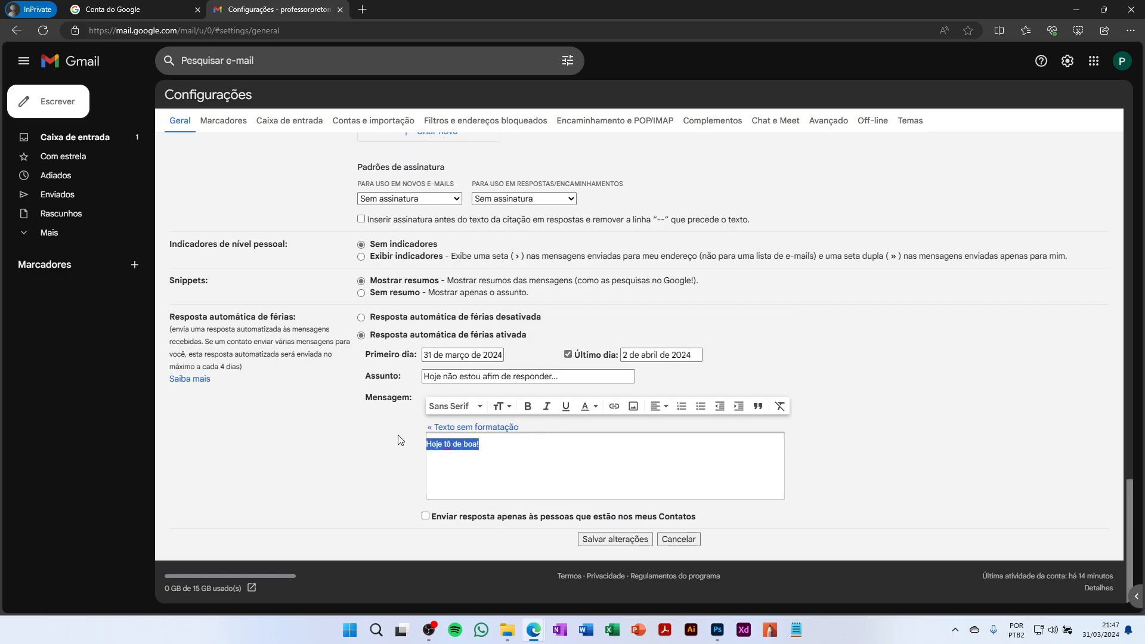
key("BackSpace")
left_click(362, 318)
left_click(565, 356)
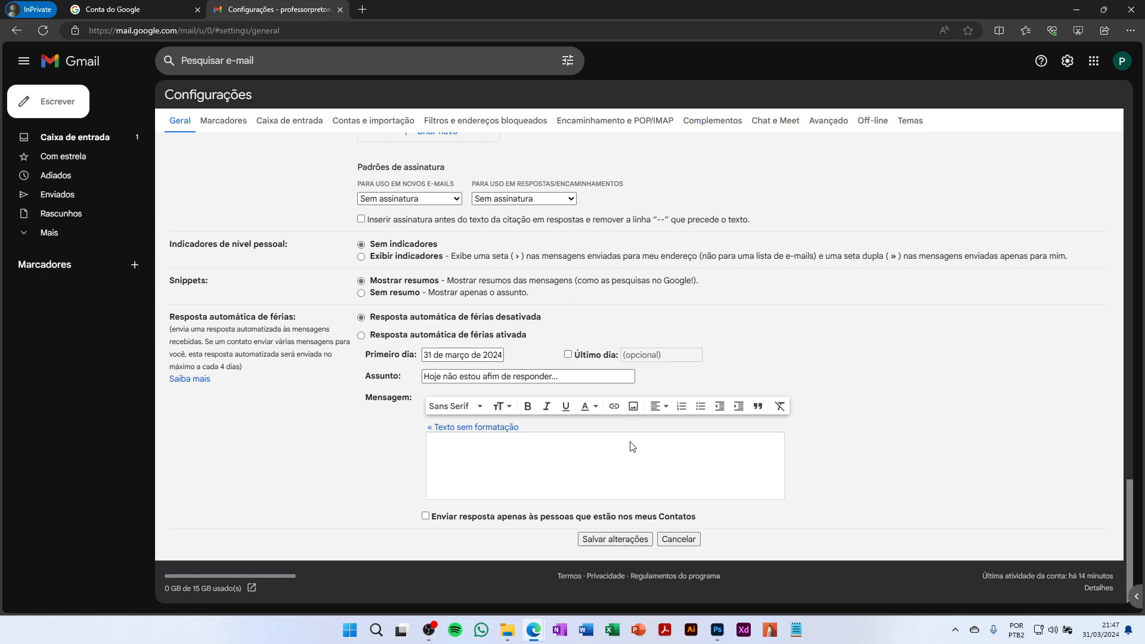
left_click(615, 542)
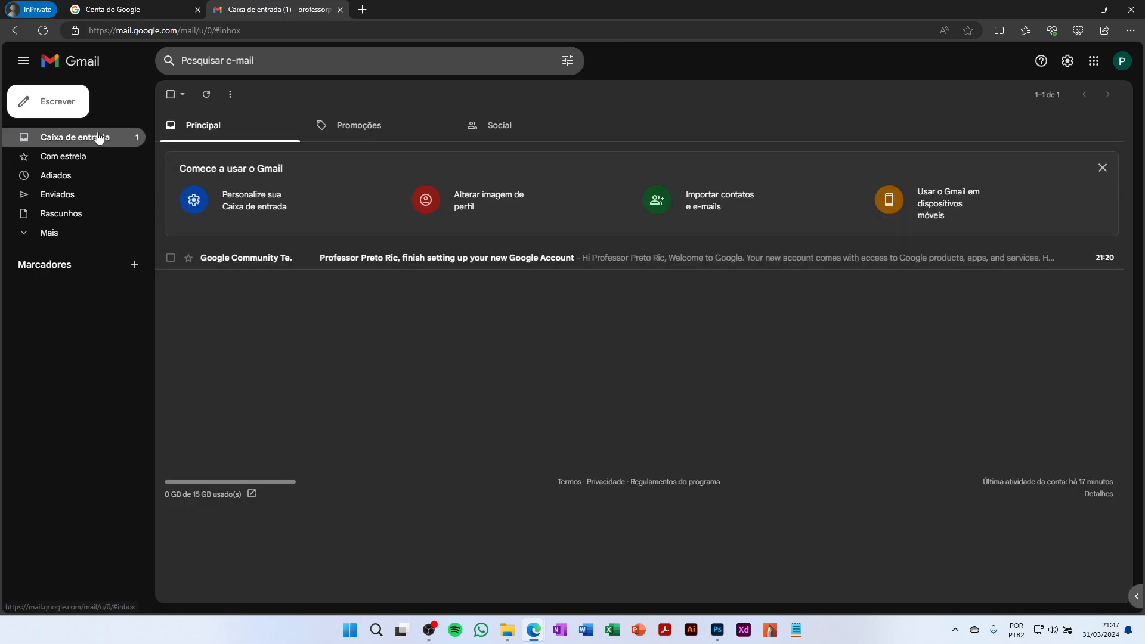
Compose a new full-screen message addressed to the account's own e-mail address
left_click(63, 103)
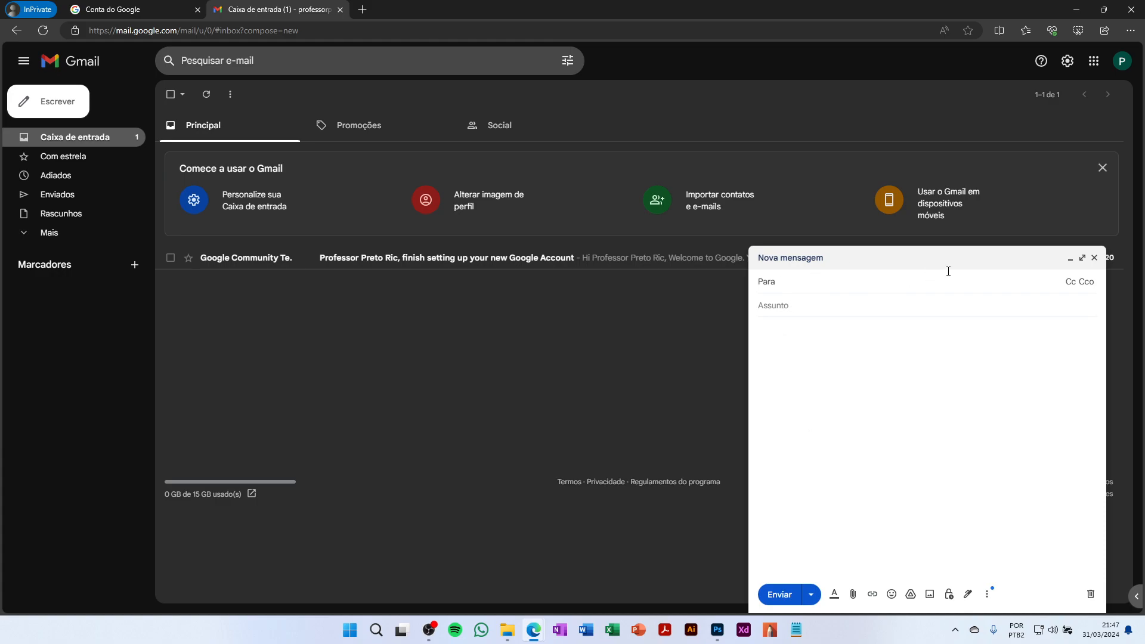
left_click(1082, 257)
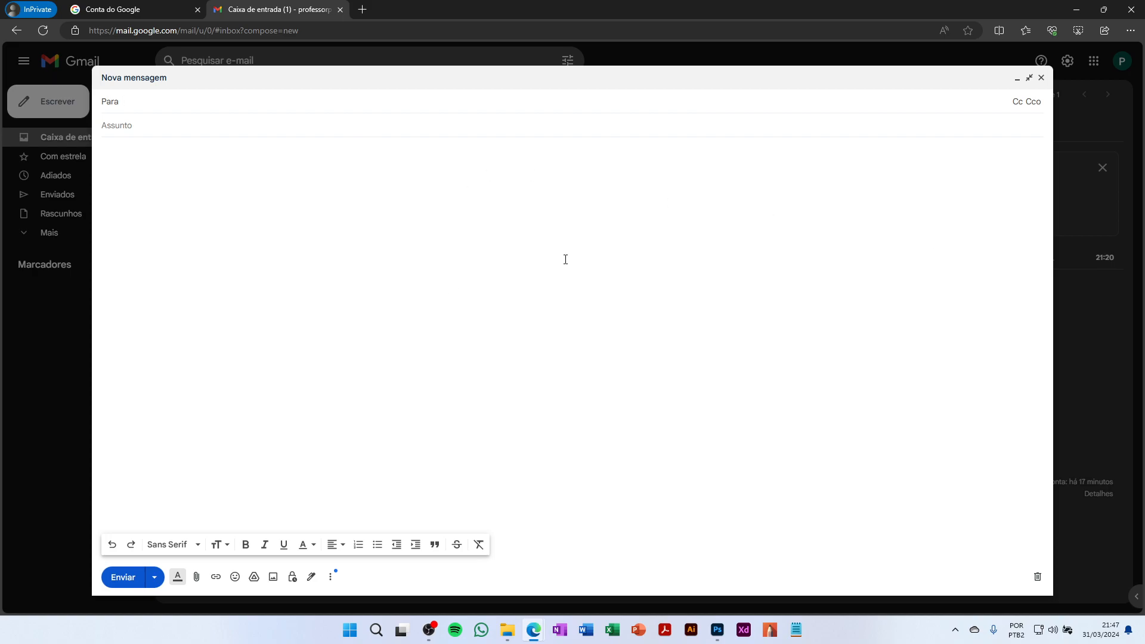
left_click(1029, 77)
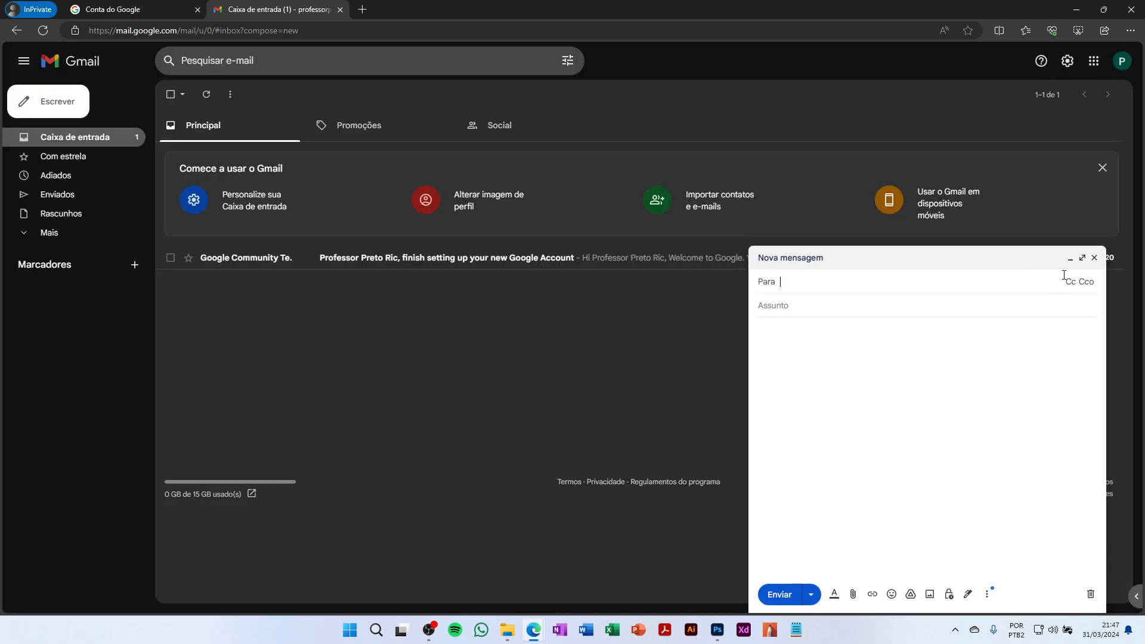
left_click(1083, 258)
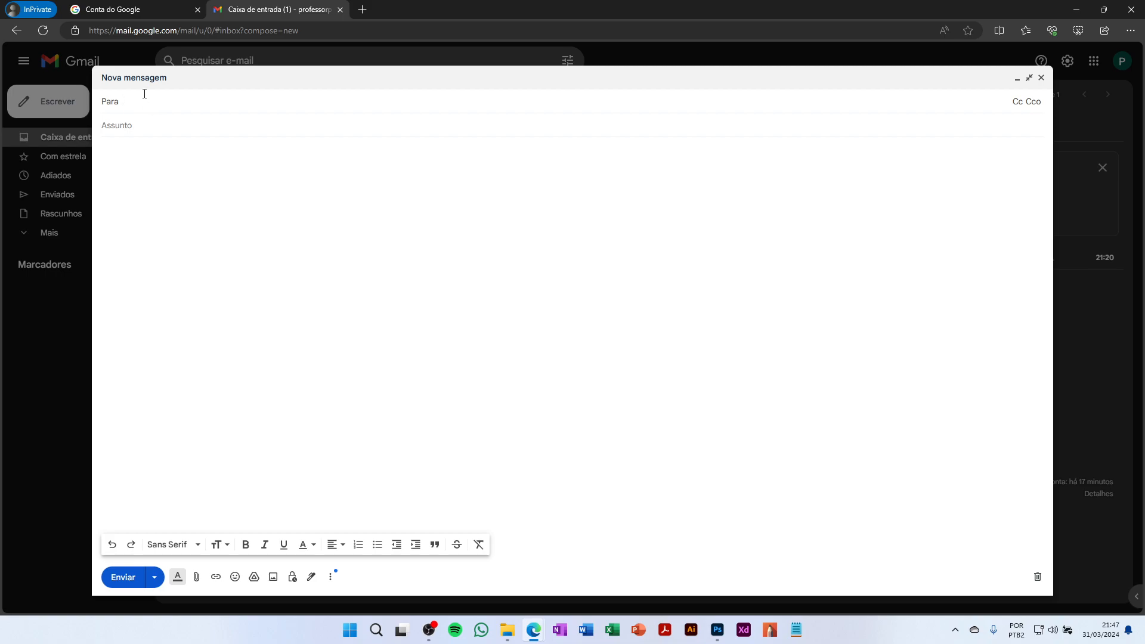
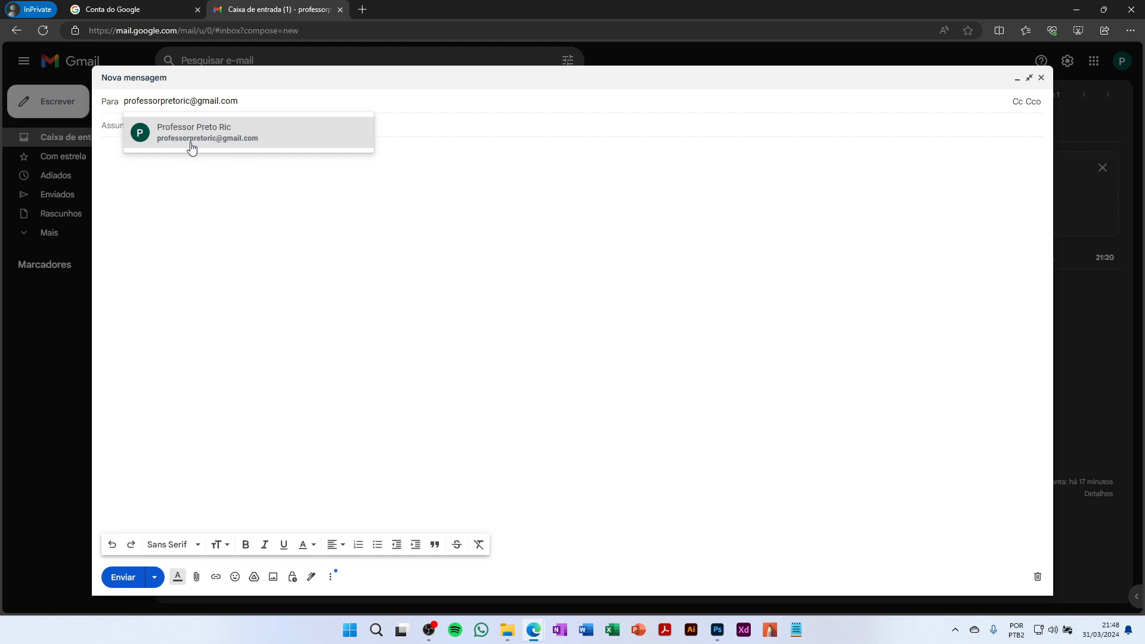
mouse_move(192, 147)
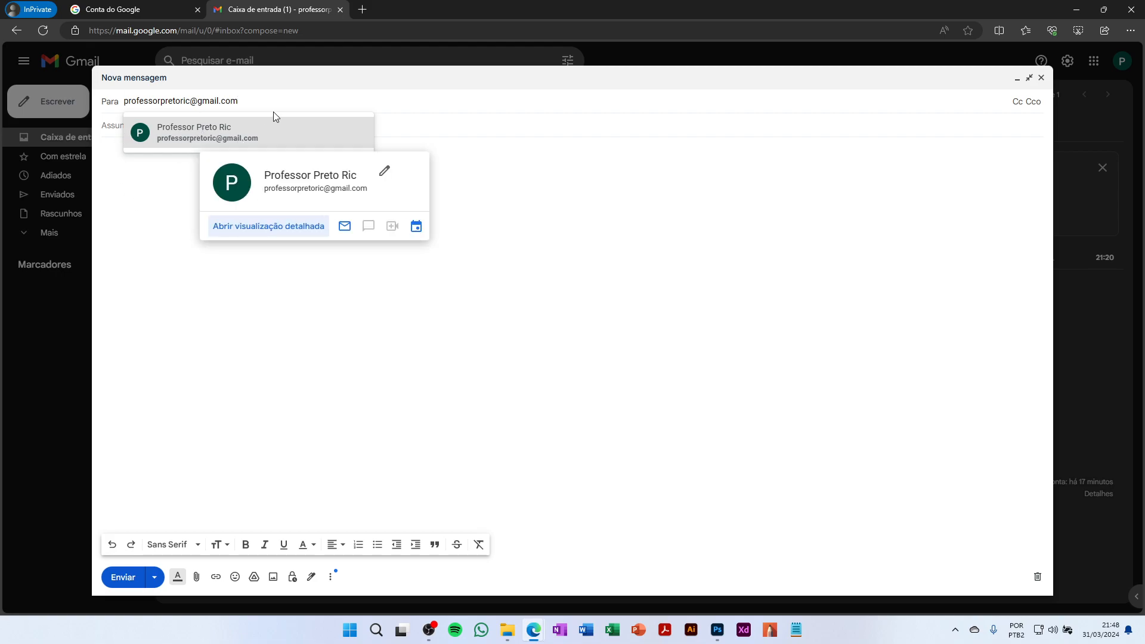
left_click(288, 125)
left_click(237, 138)
Enter 'Teste' as both the subject and the body text of the message
type("Teste")
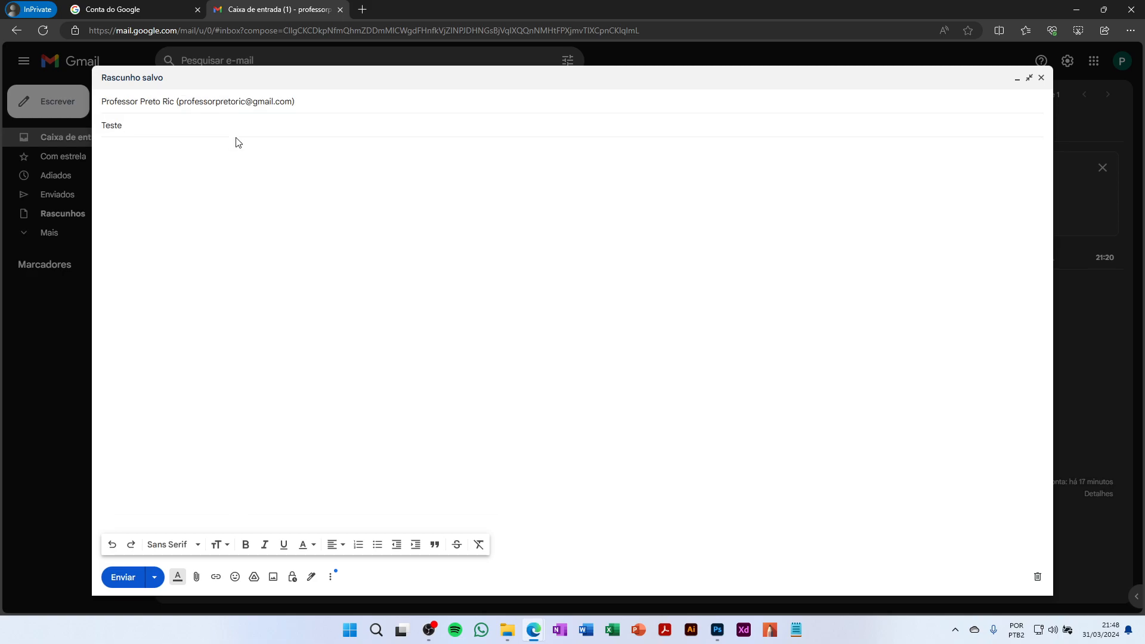
left_click(226, 220)
type("Teste")
Drag the assinatura_prof image from the Gravações folder inline into the message body
mouse_move(508, 630)
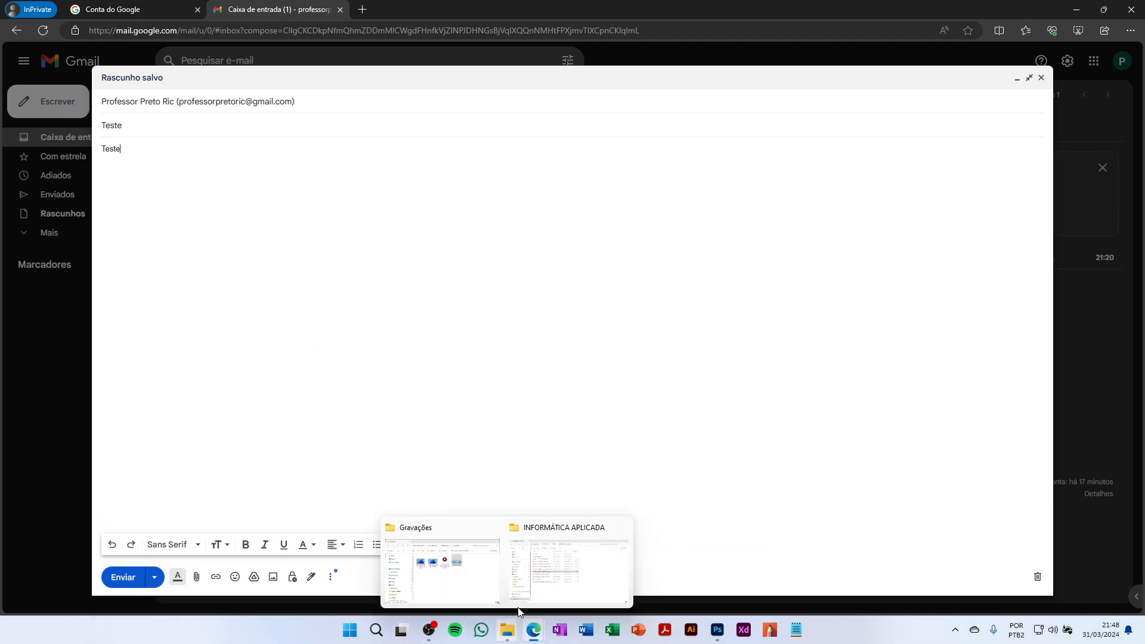
left_click(496, 580)
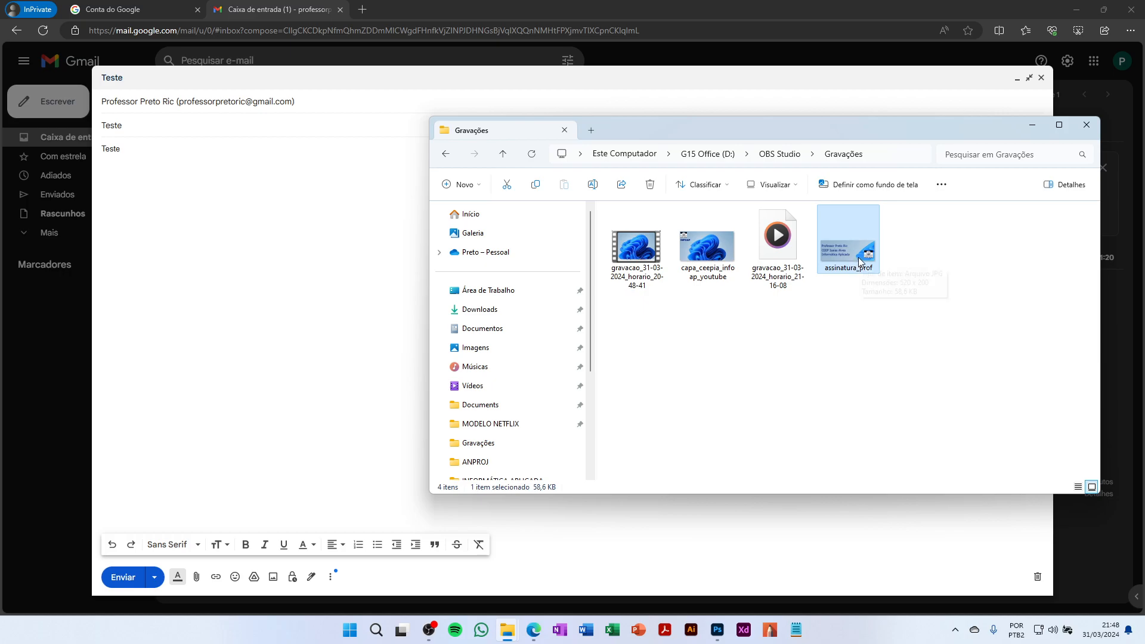
left_click_drag(858, 257, 310, 346)
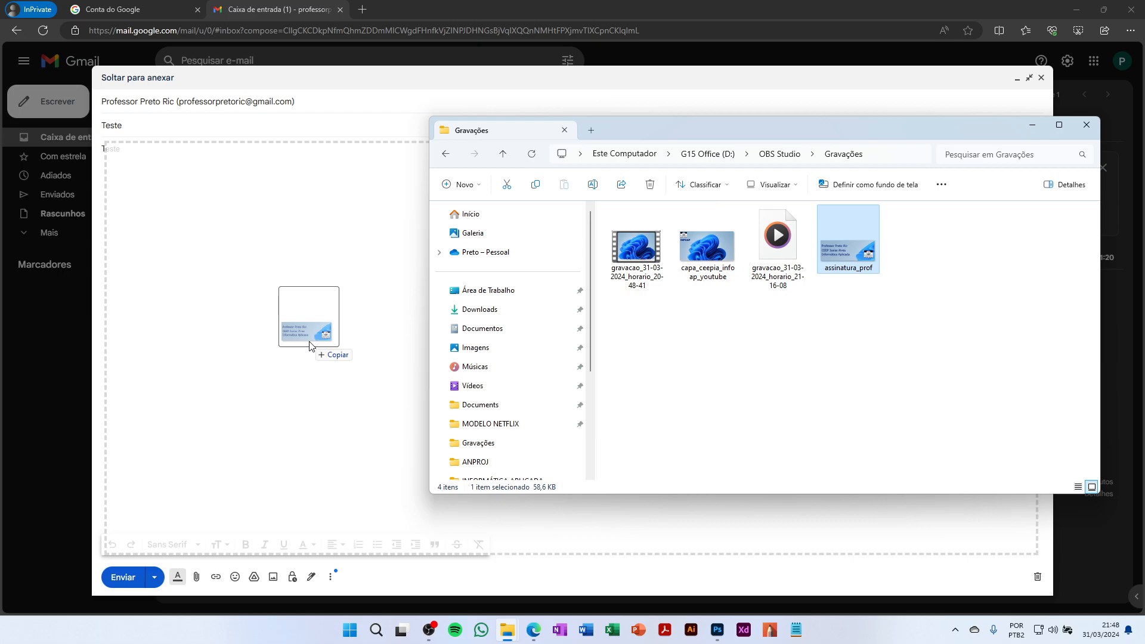
left_click_drag(309, 344, 311, 341)
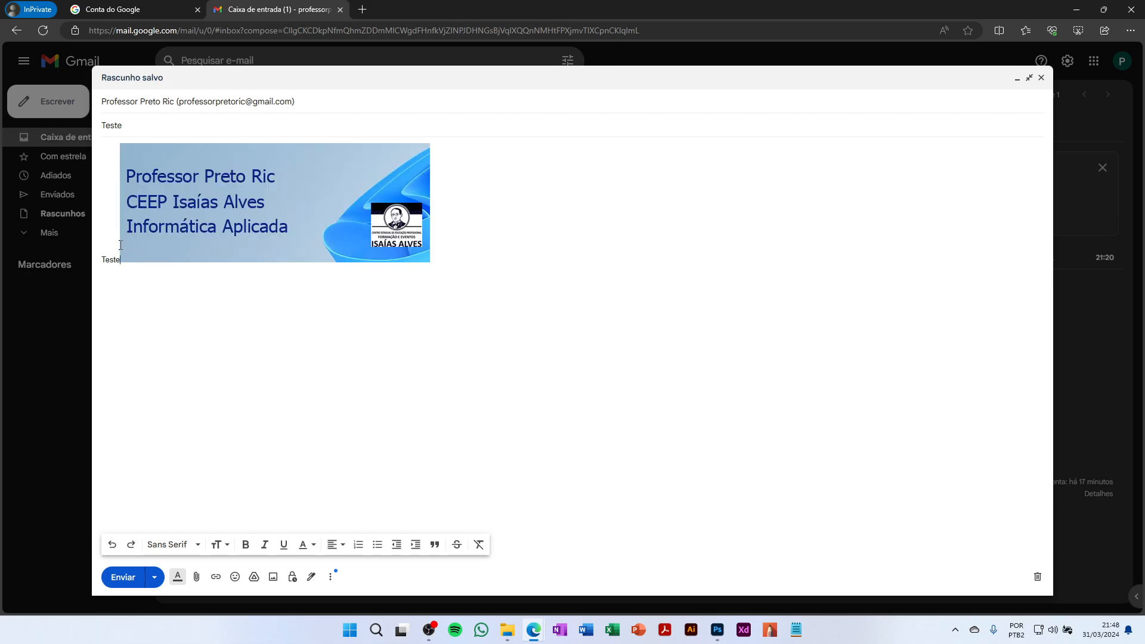
Put 'Teste' on its own line, then delete the inline assinatura_prof banner from the body
key("Return")
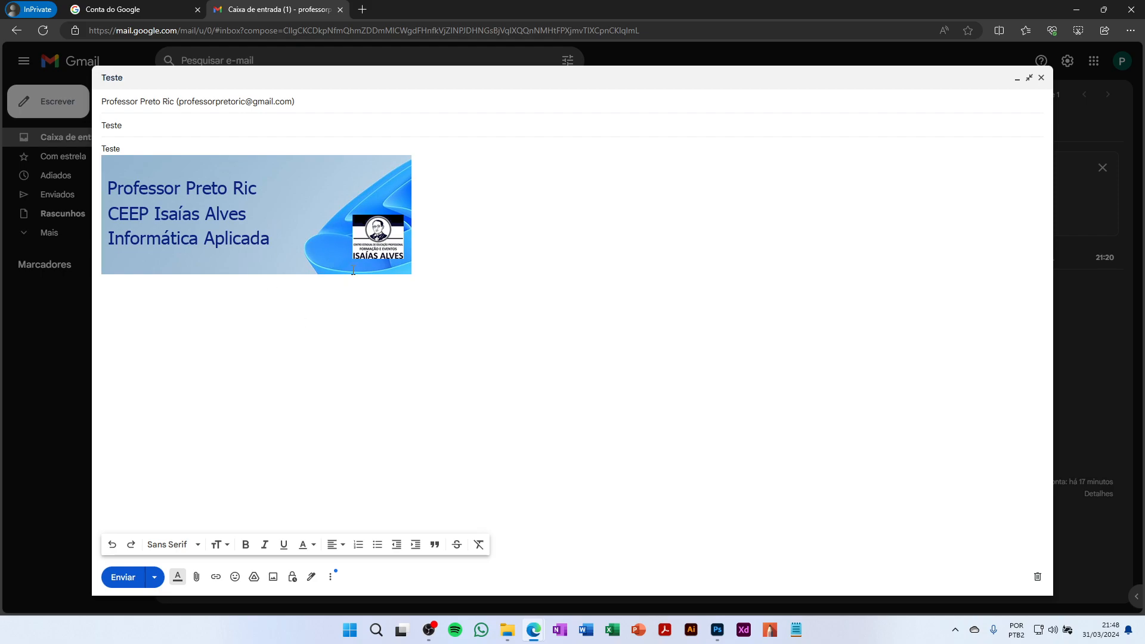
left_click(263, 219)
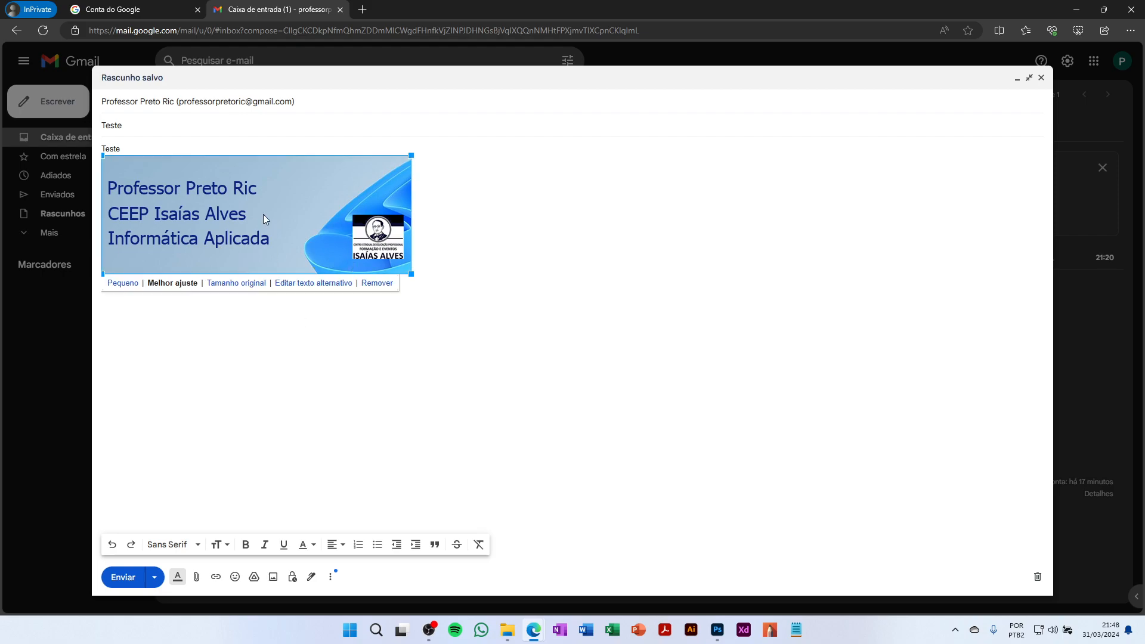
left_click(376, 283)
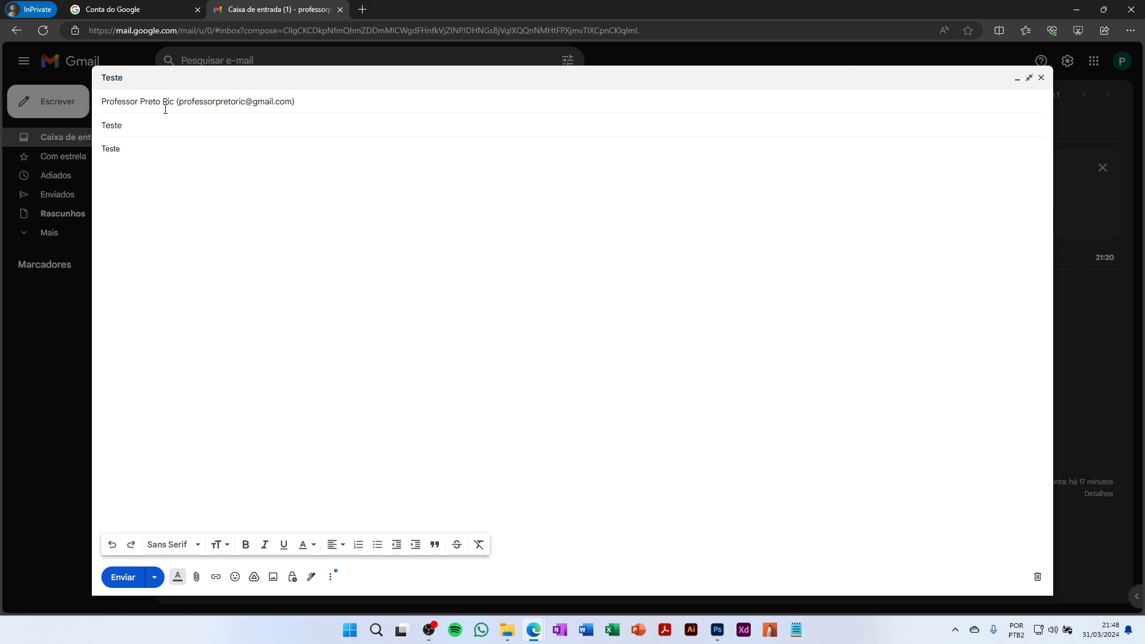
Attach assinatura_prof.jpg to the Teste message as a file attachment
left_click(197, 582)
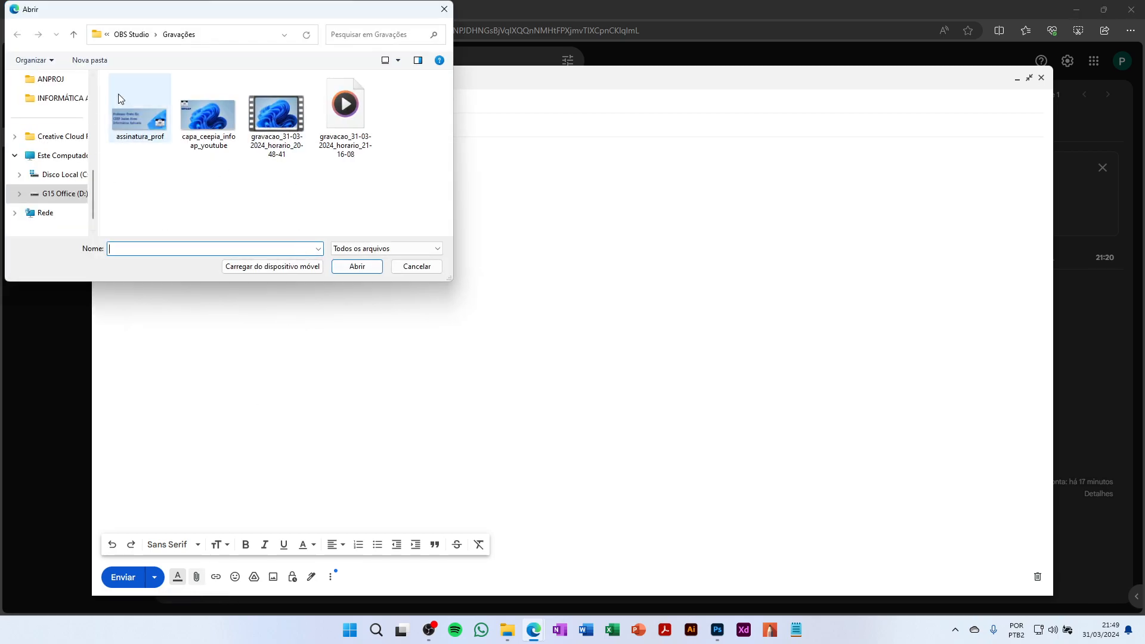
left_click(146, 140)
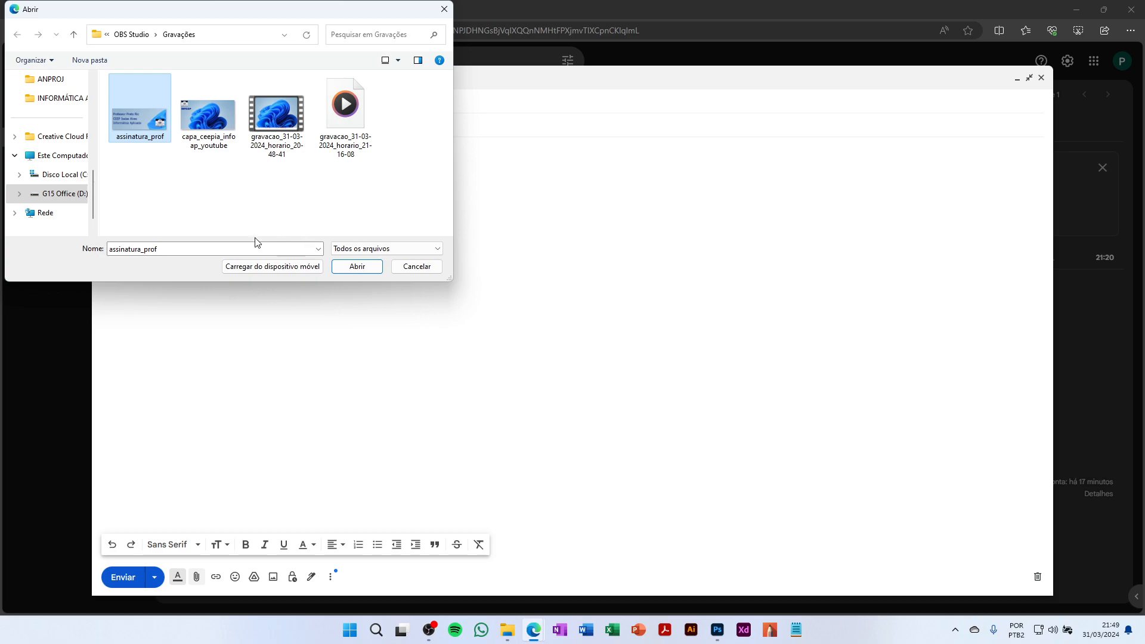
left_click(368, 267)
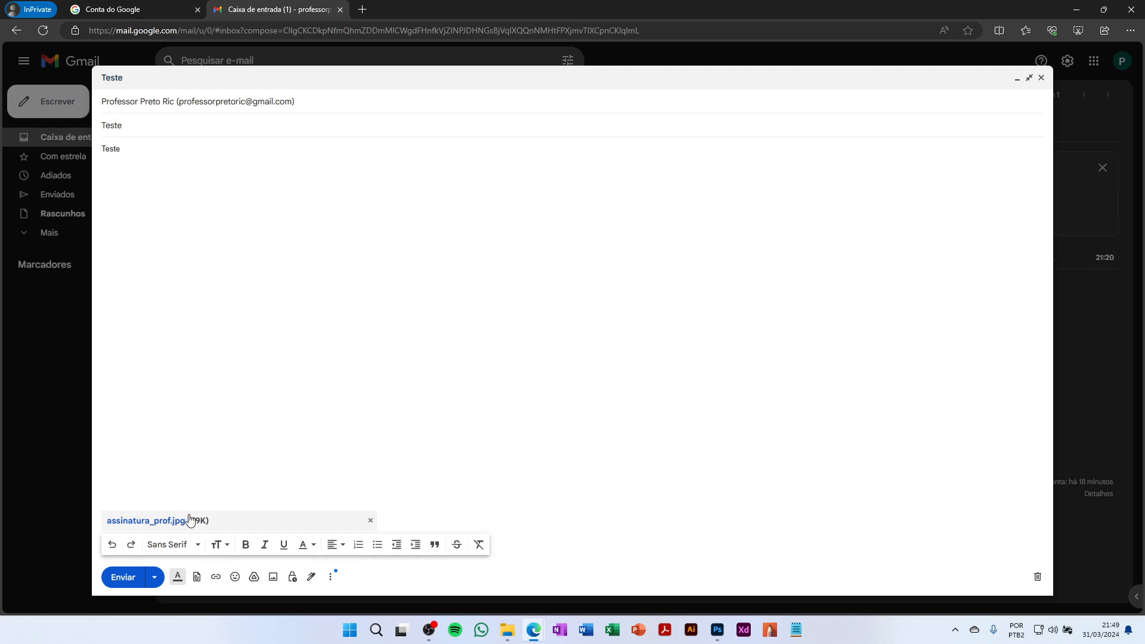
left_click(209, 494)
Send the Teste message, preview its image attachment from the inbox, and begin a blank new email
left_click(130, 576)
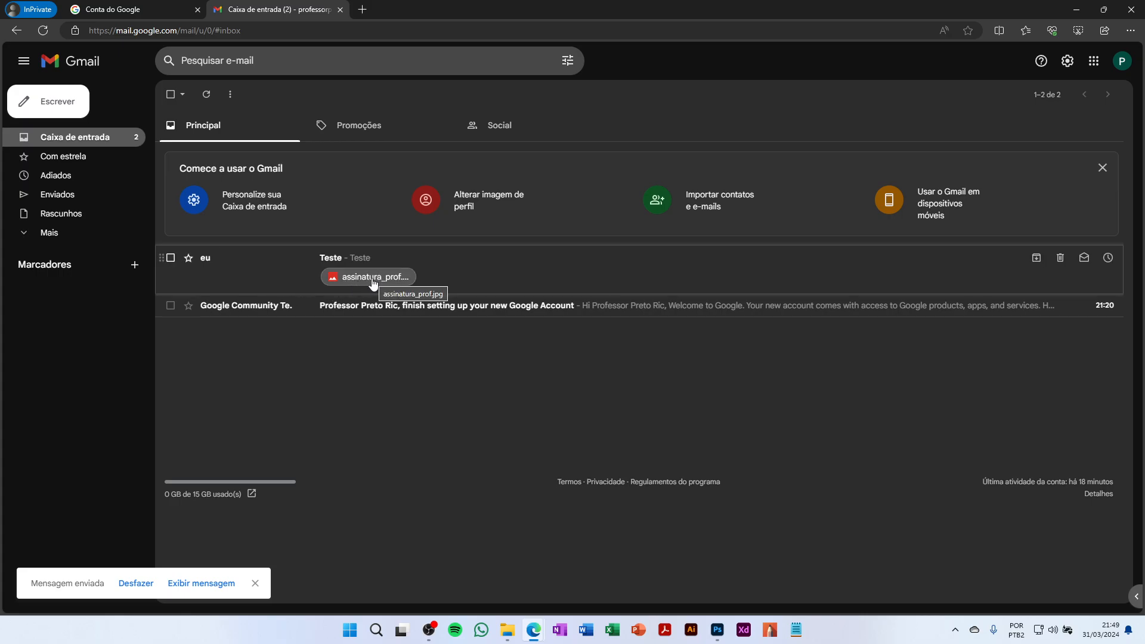
left_click(263, 260)
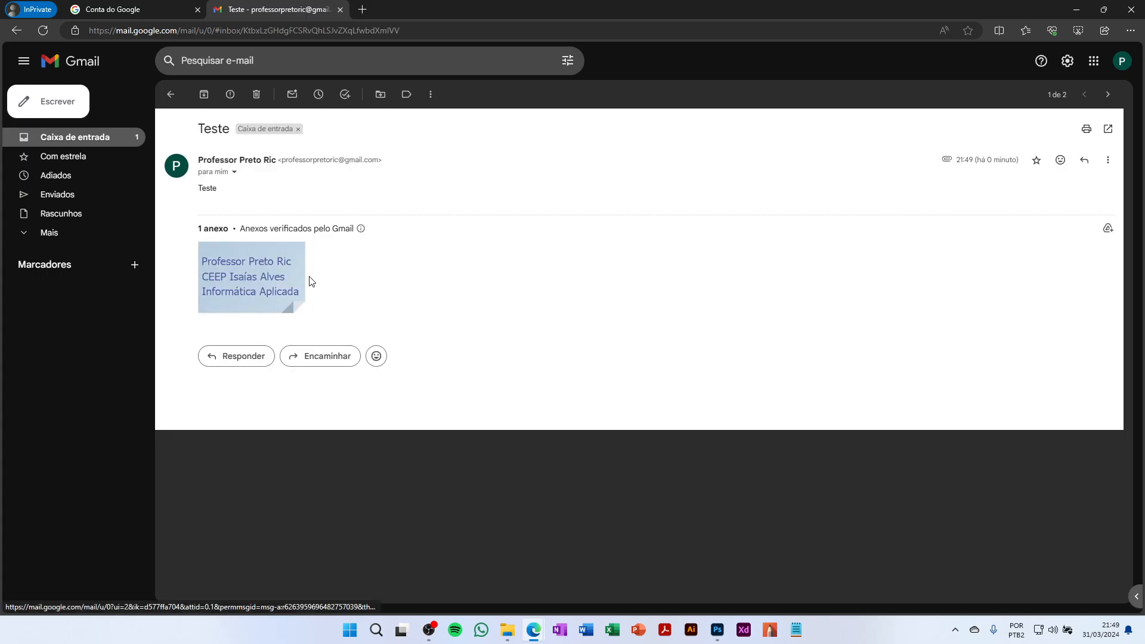
left_click(264, 272)
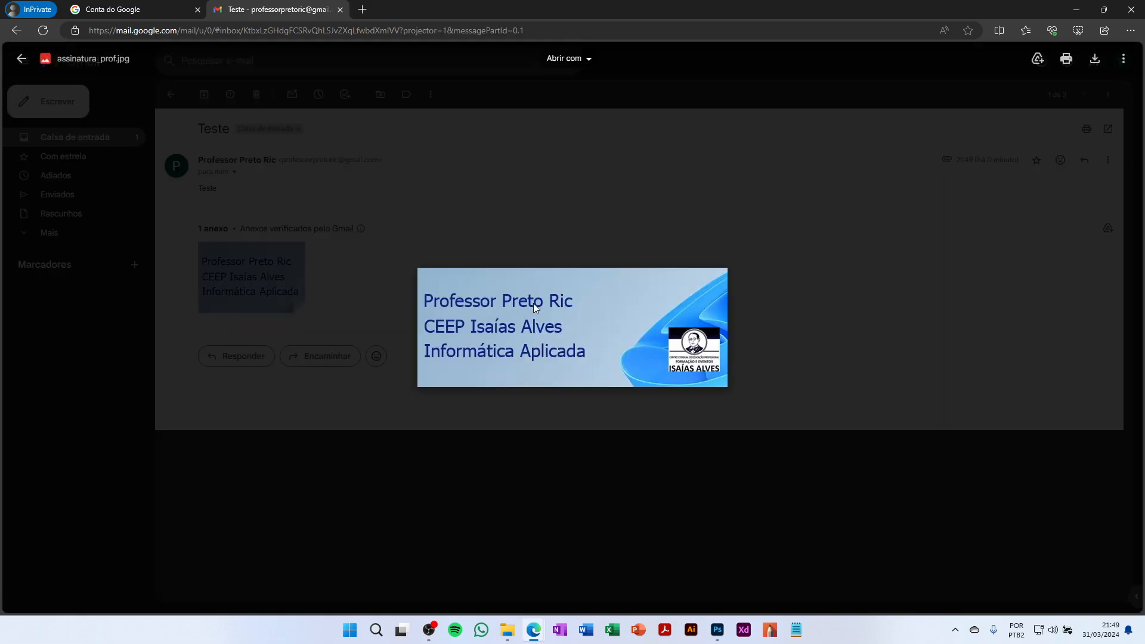
left_click(428, 474)
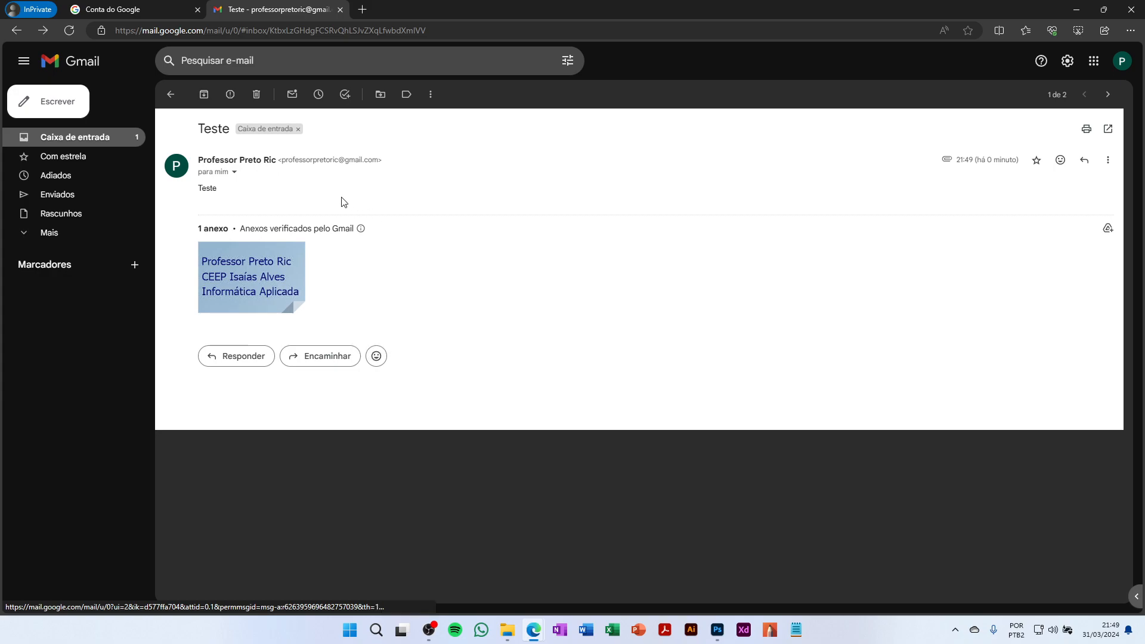
left_click(46, 112)
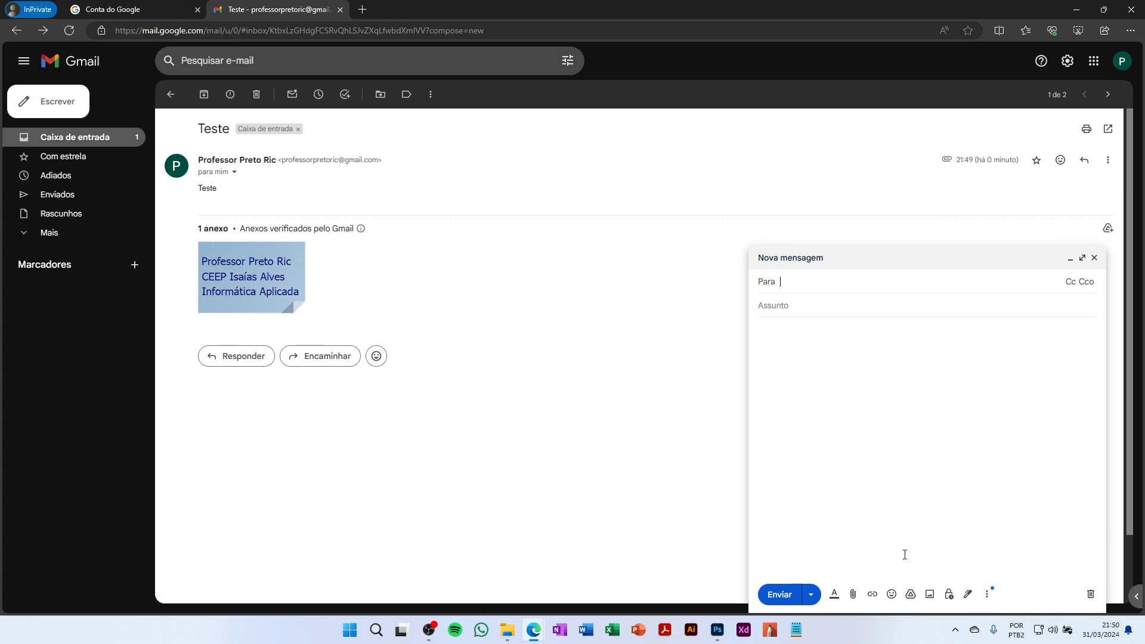
Open the Google Drive insert dialog, cancel it, and discard the blank new message
left_click(911, 595)
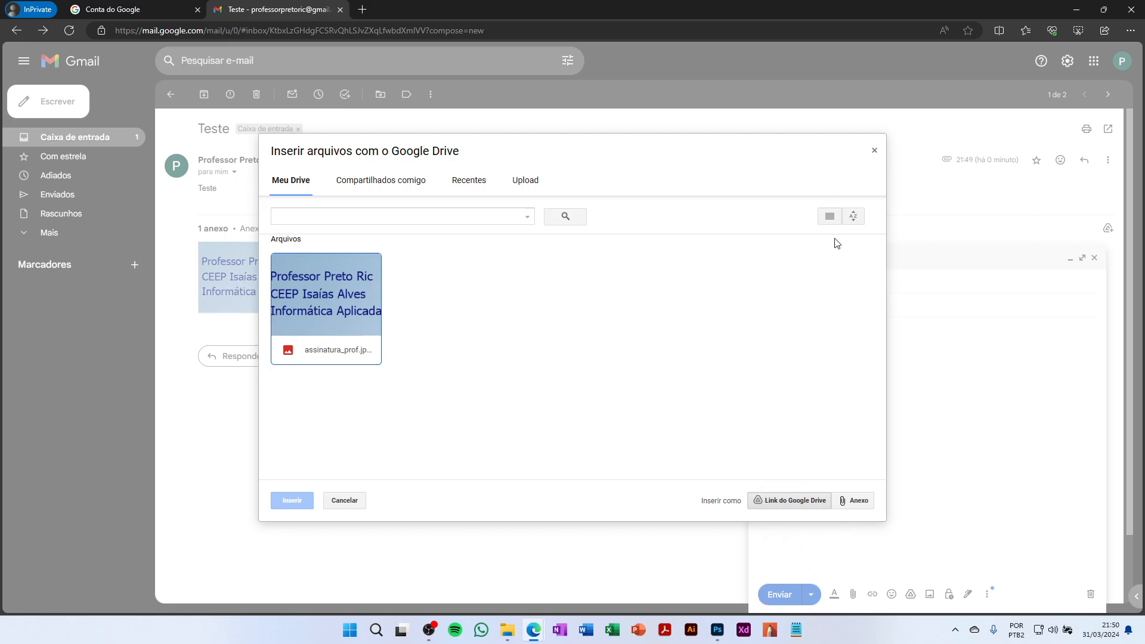
left_click(874, 153)
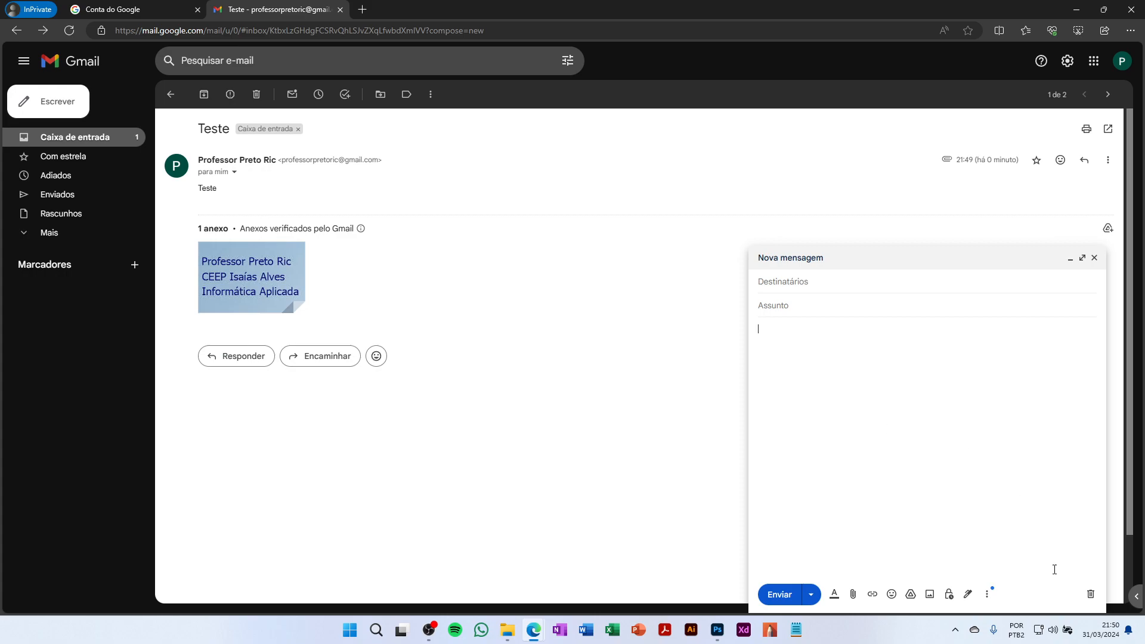
left_click(1090, 595)
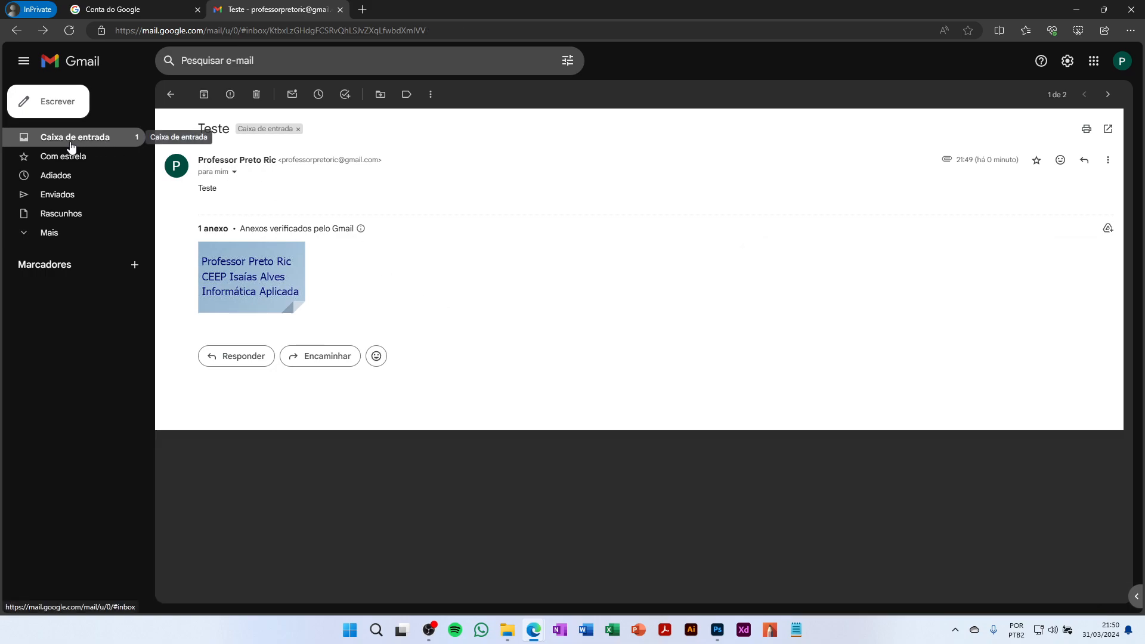
Start a new message and try Programar envio without a recipient, dismissing the missing-recipient error
left_click(59, 104)
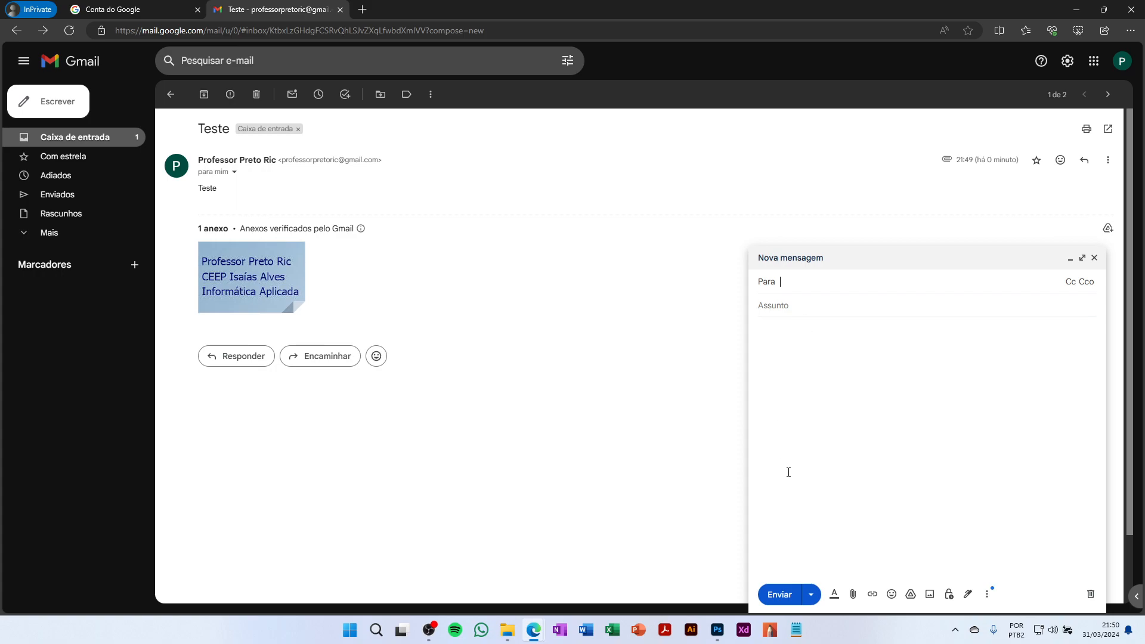
left_click(811, 594)
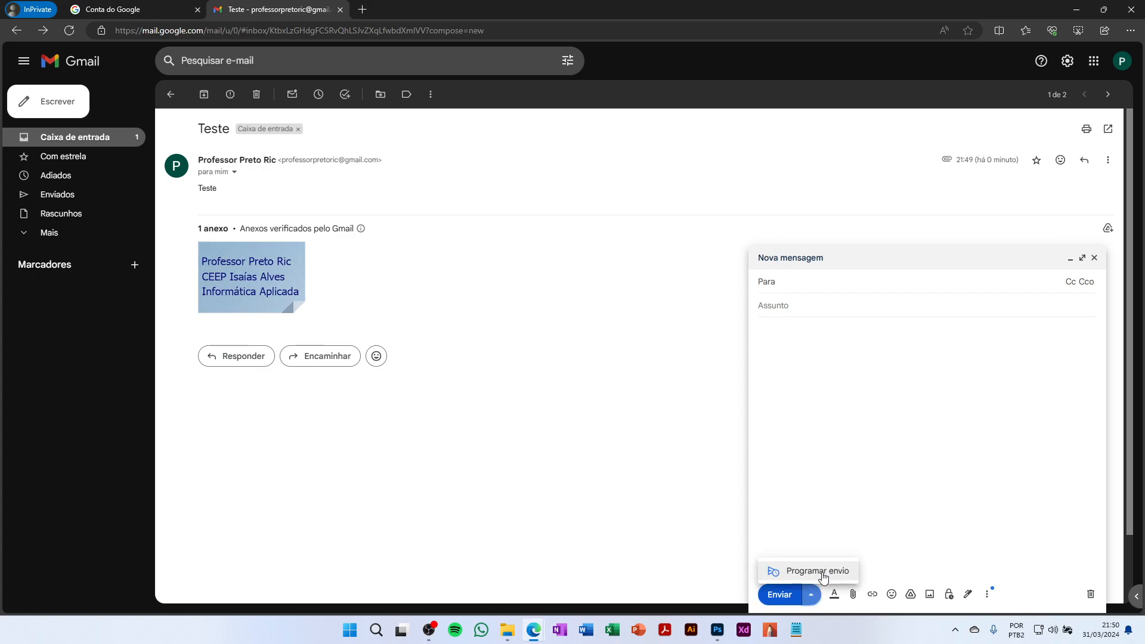
left_click(821, 571)
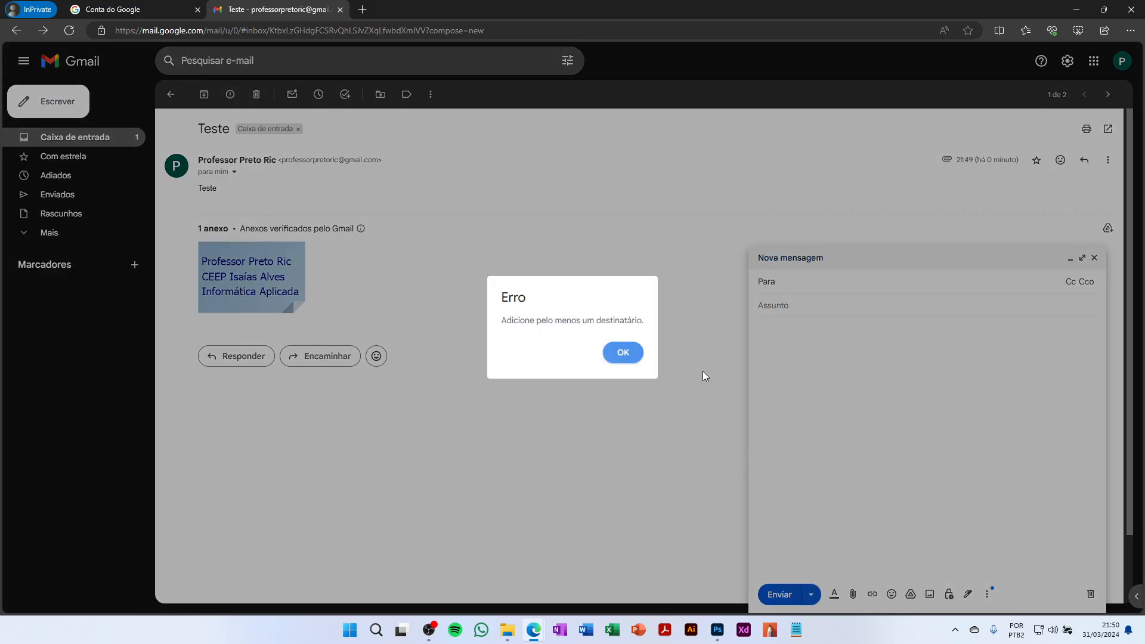
left_click(623, 352)
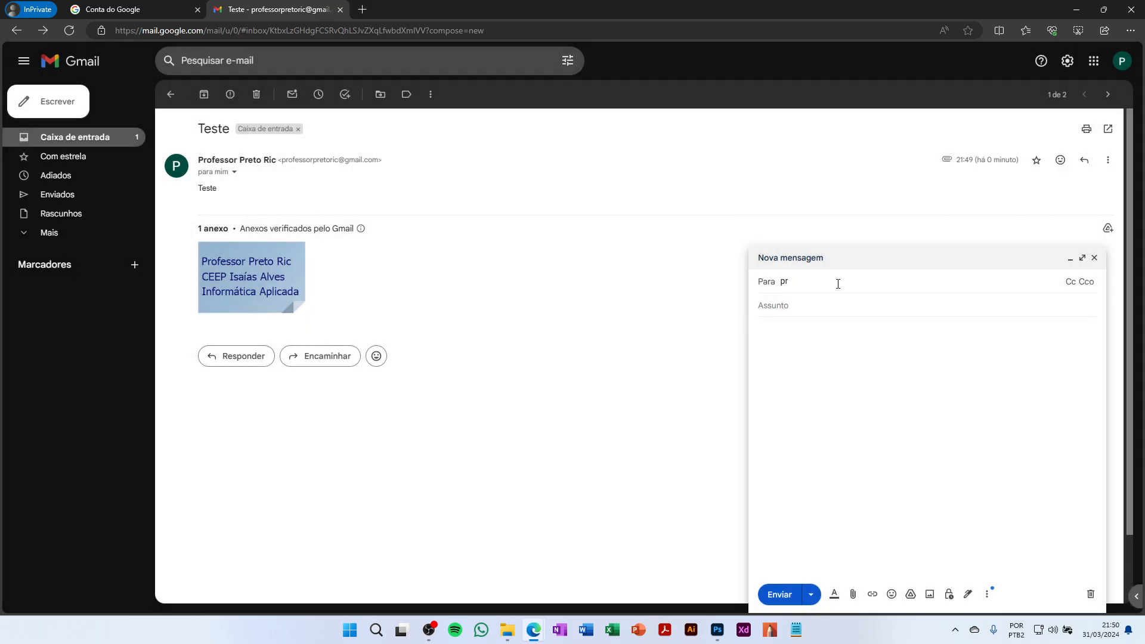
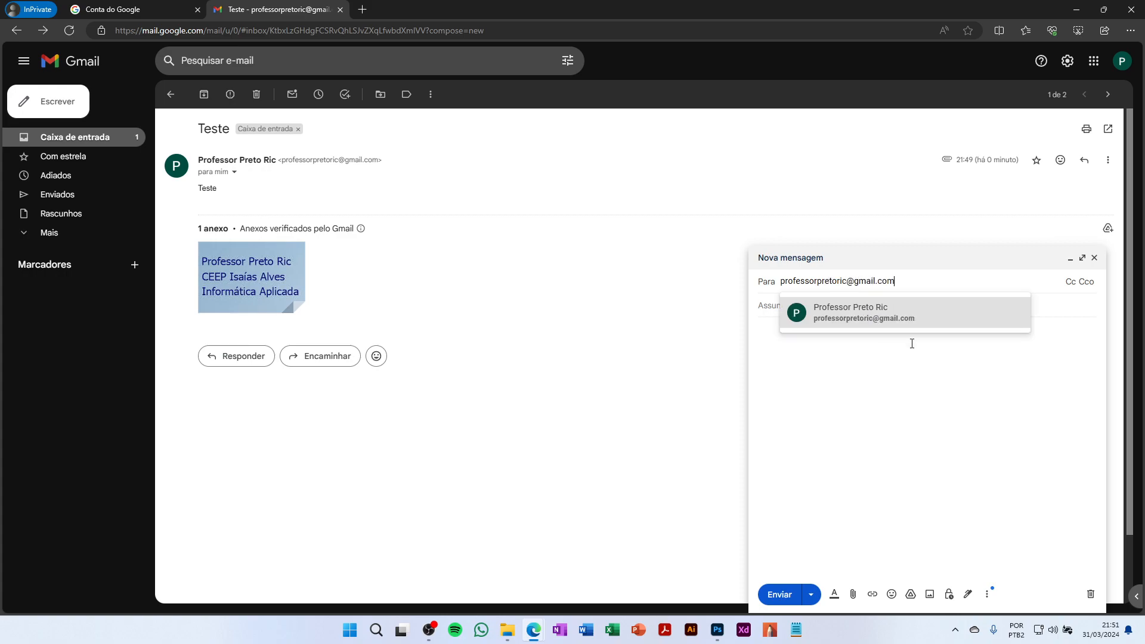
Enter the account's own e-mail address as recipient and open the Programar envio choices
left_click(918, 331)
left_click(874, 297)
left_click(883, 315)
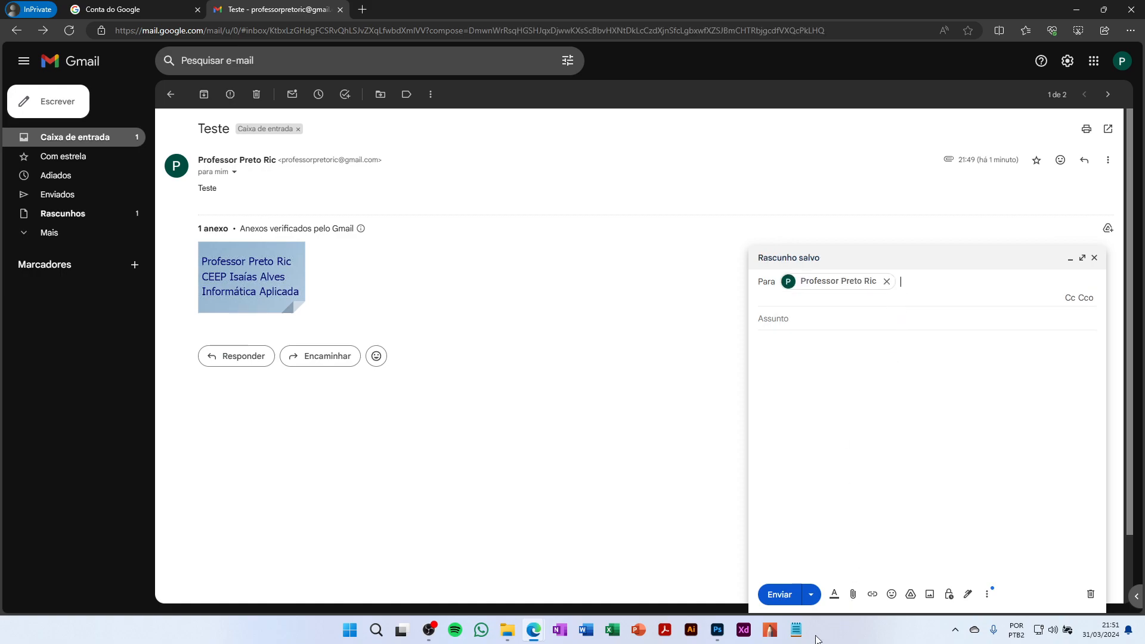
left_click(810, 594)
left_click(815, 578)
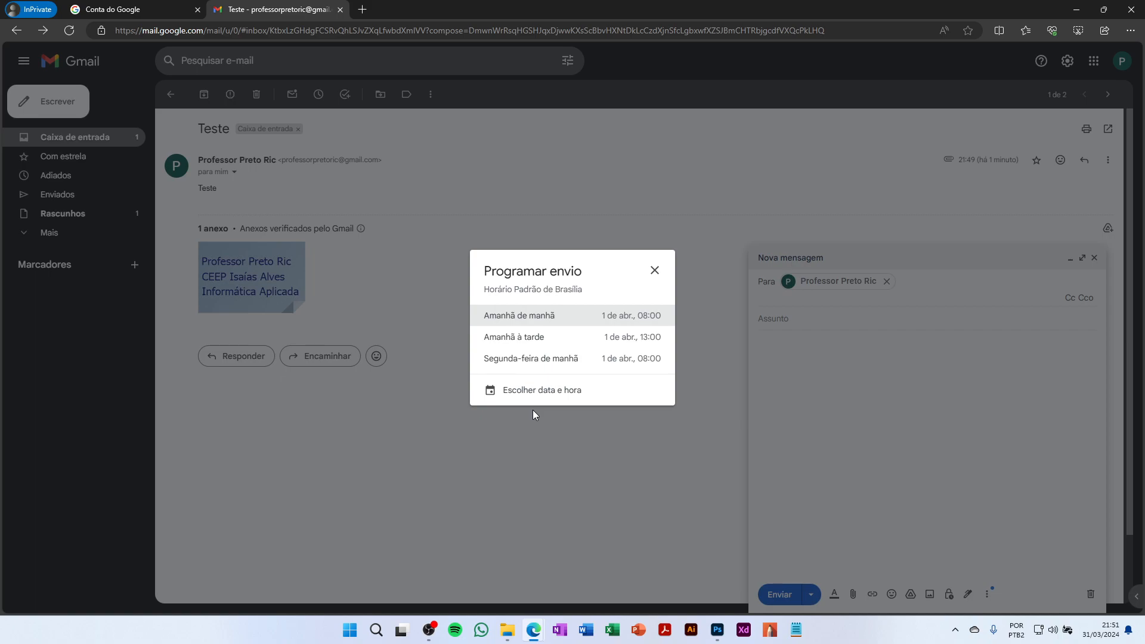
Fill a custom send time of 3 April 2024 at 07:00, cancel it, and close the message
left_click(529, 391)
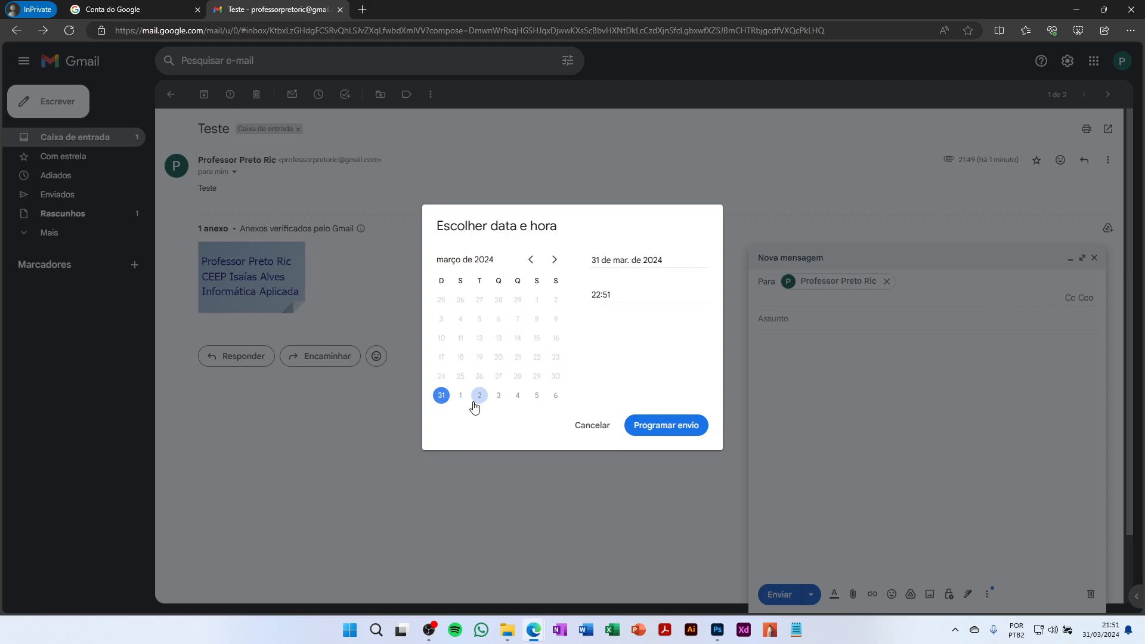
left_click(499, 396)
left_click(608, 295)
type("07:00")
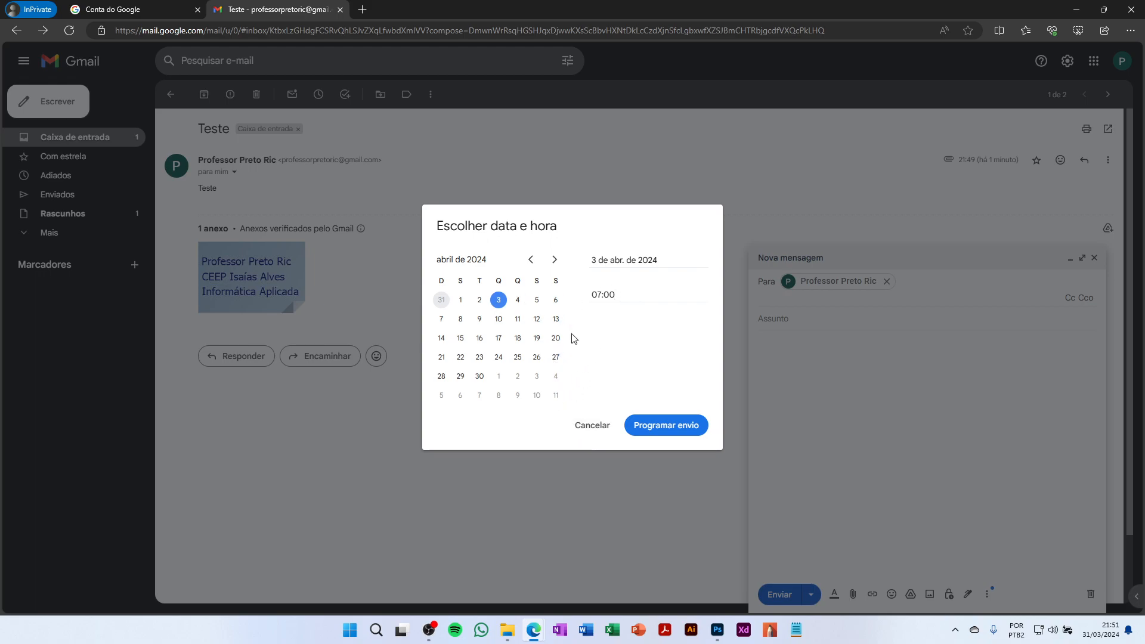
left_click(600, 437)
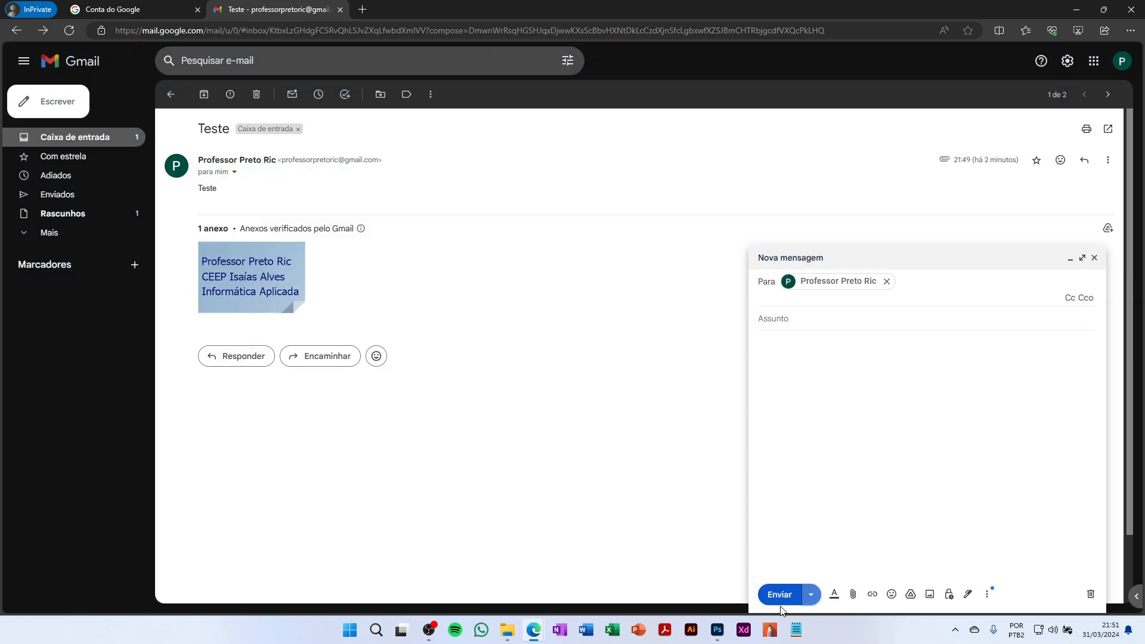
left_click(1094, 258)
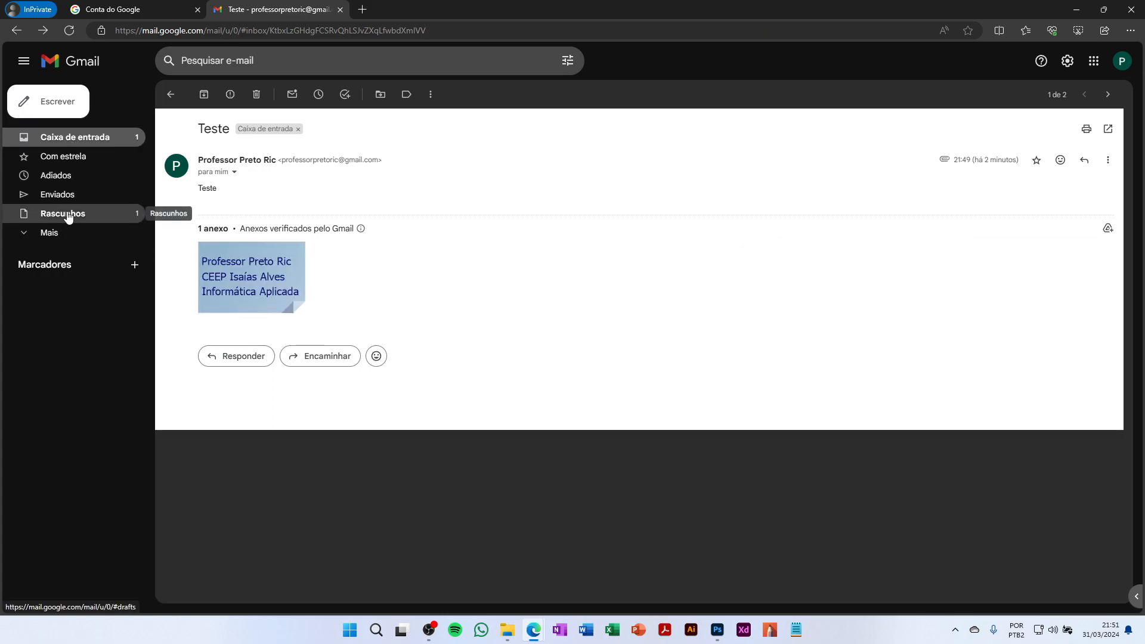
Open Rascunhos, view the (sem assunto) draft, and close it back to the drafts list
left_click(98, 221)
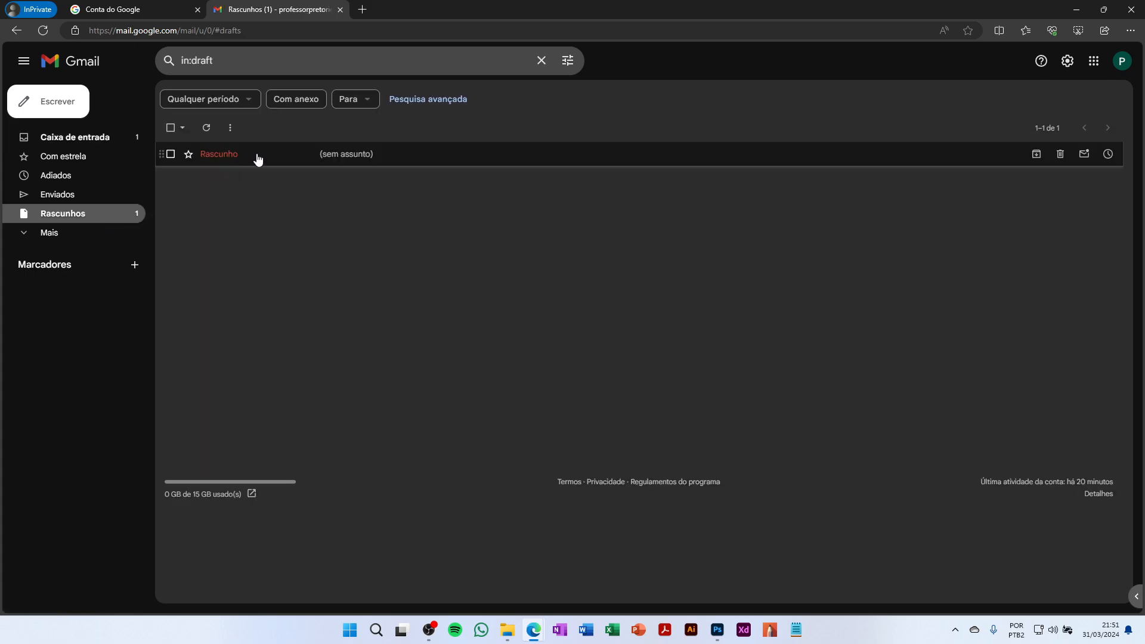
left_click(257, 158)
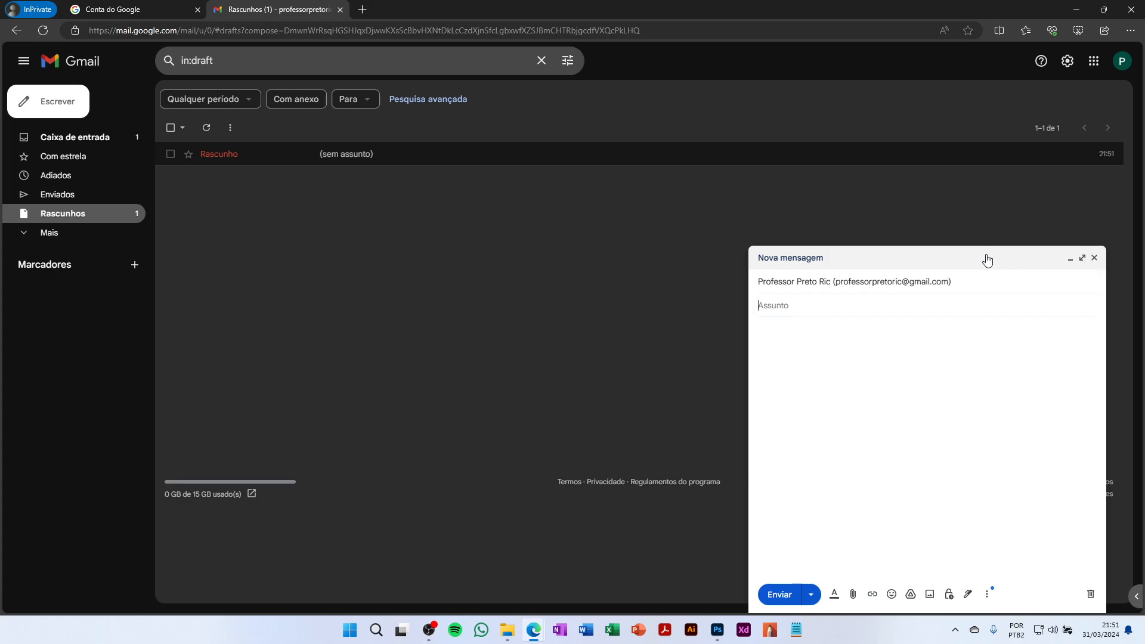
left_click(1095, 258)
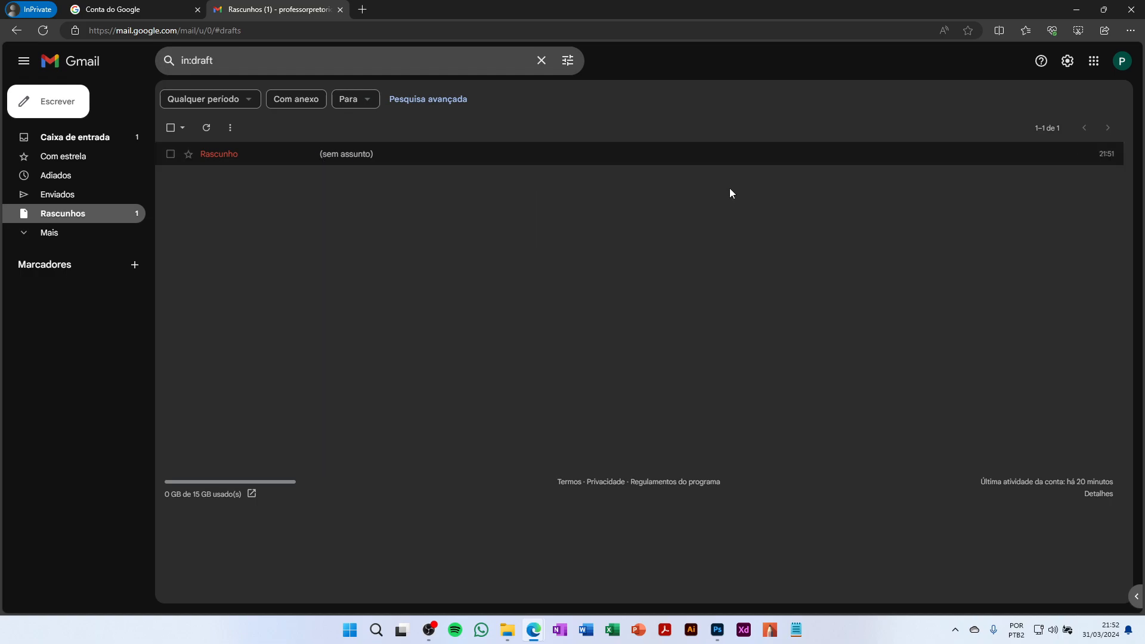
Open Mostrar todas as configurações and scroll through the General settings
left_click(1067, 62)
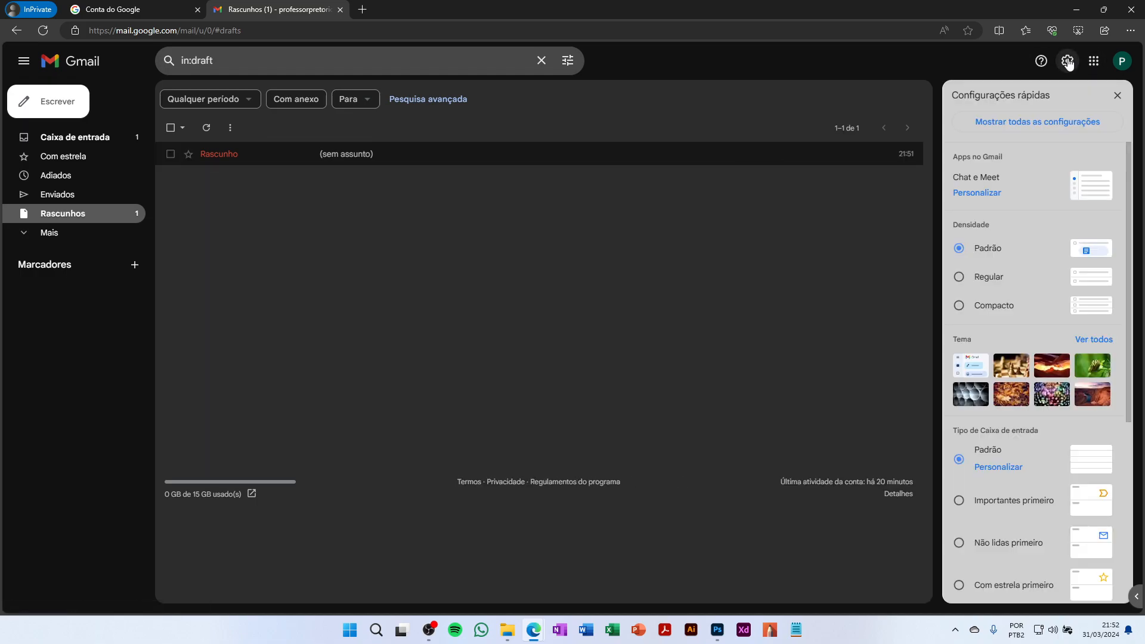
left_click(1030, 124)
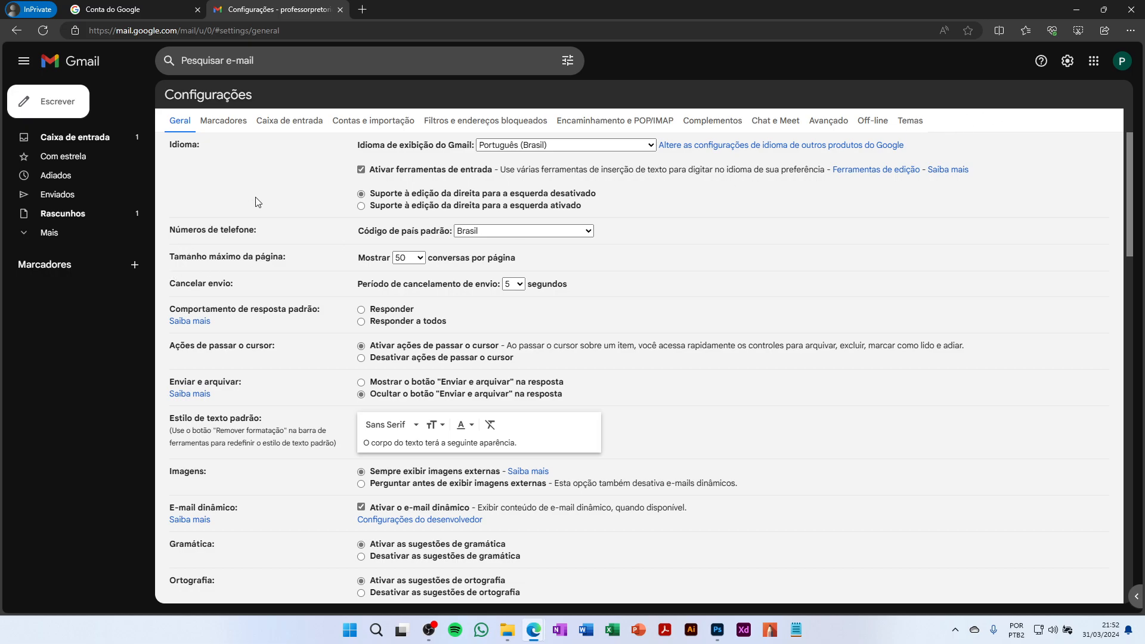
scroll(257, 203, "down", 12)
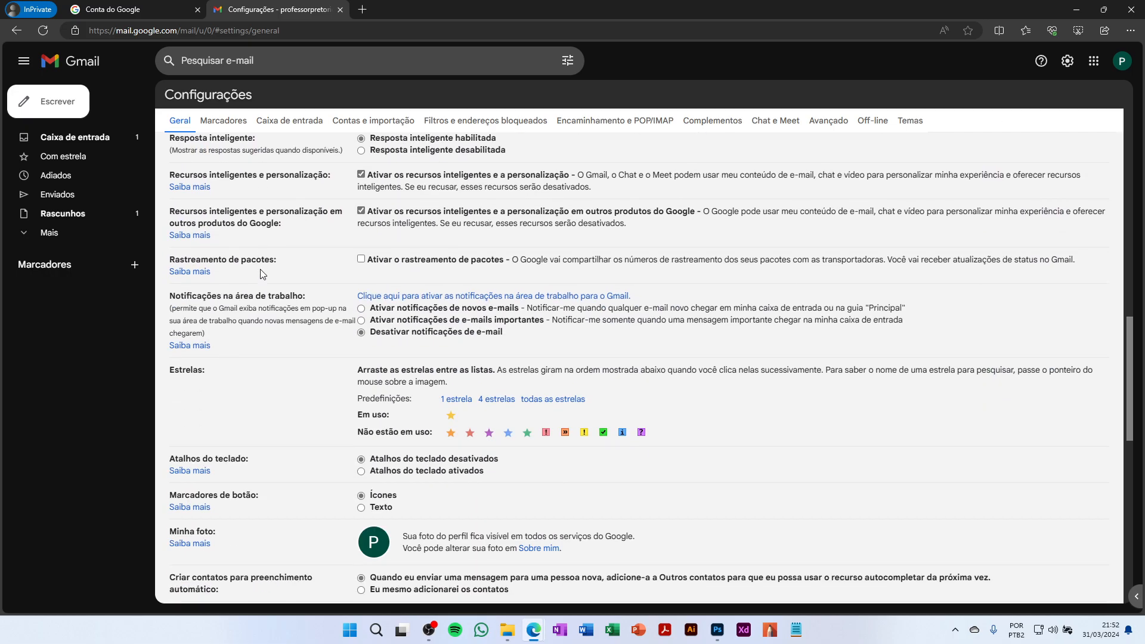
scroll(261, 274, "down", 4)
scroll(260, 274, "down", 4)
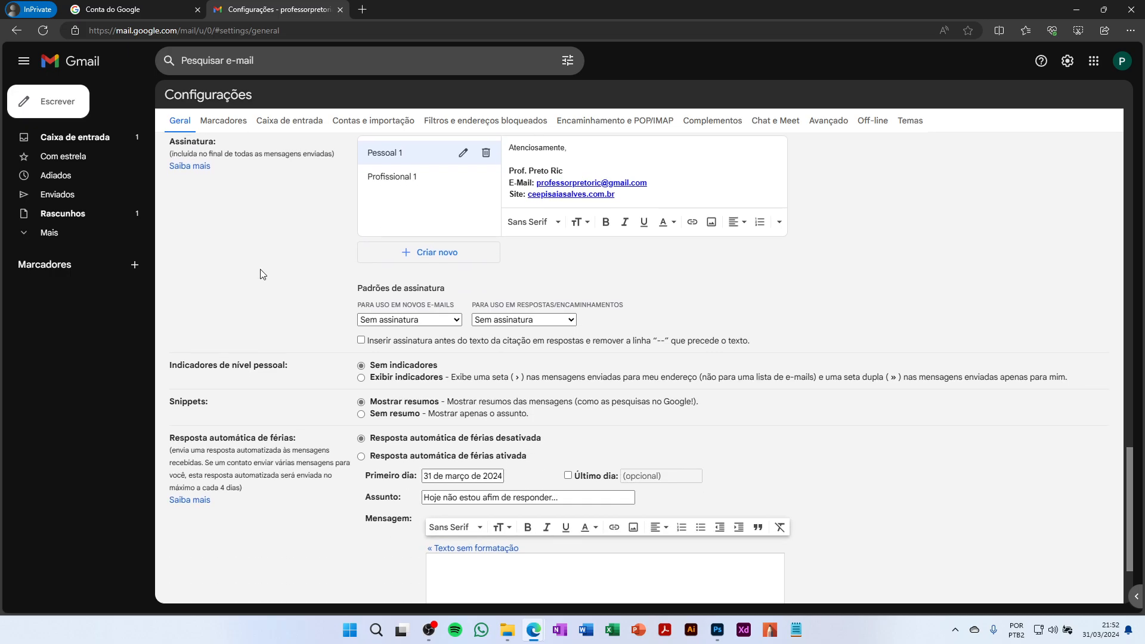
scroll(259, 270, "up", 15)
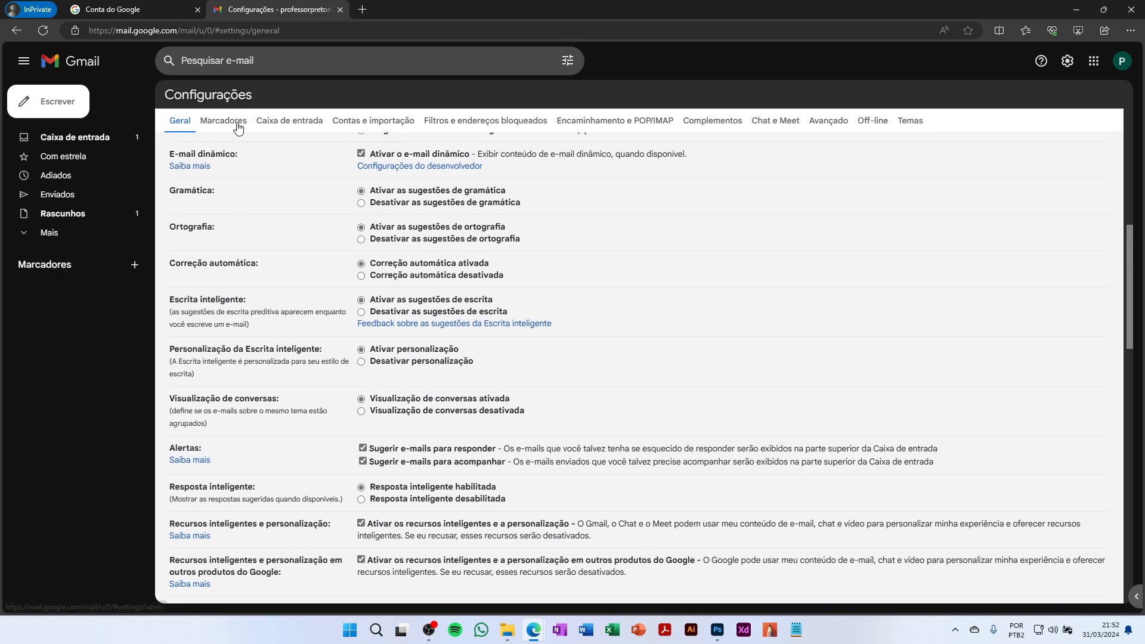
Browse the Labels, Inbox, Accounts and Import, Filters, and Forwarding/POP/IMAP settings tabs
left_click(235, 121)
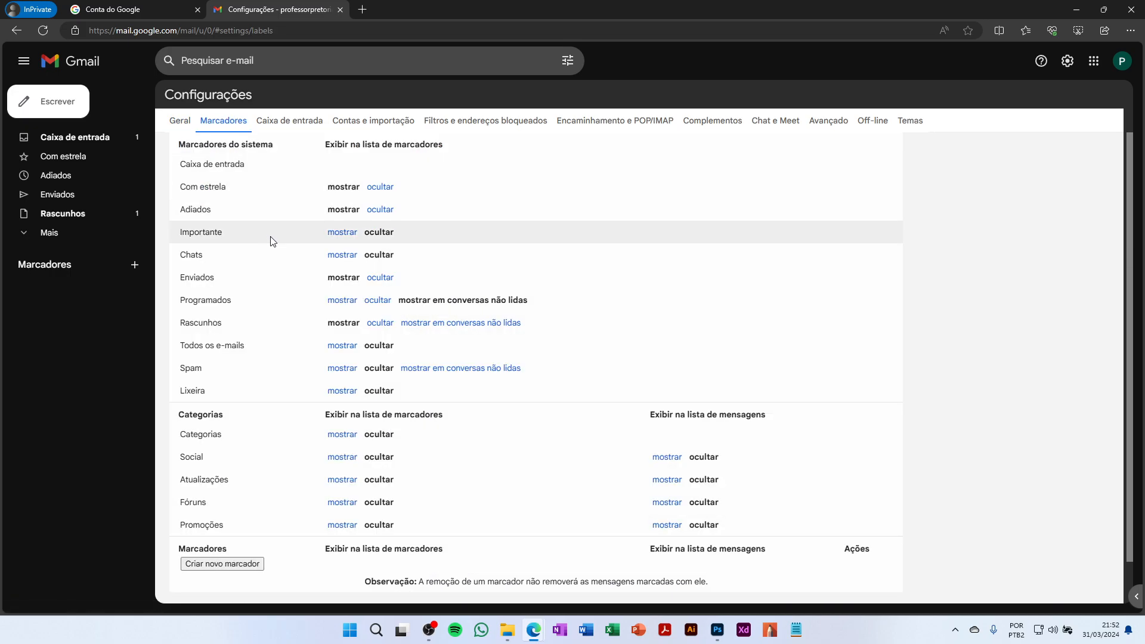
left_click(283, 120)
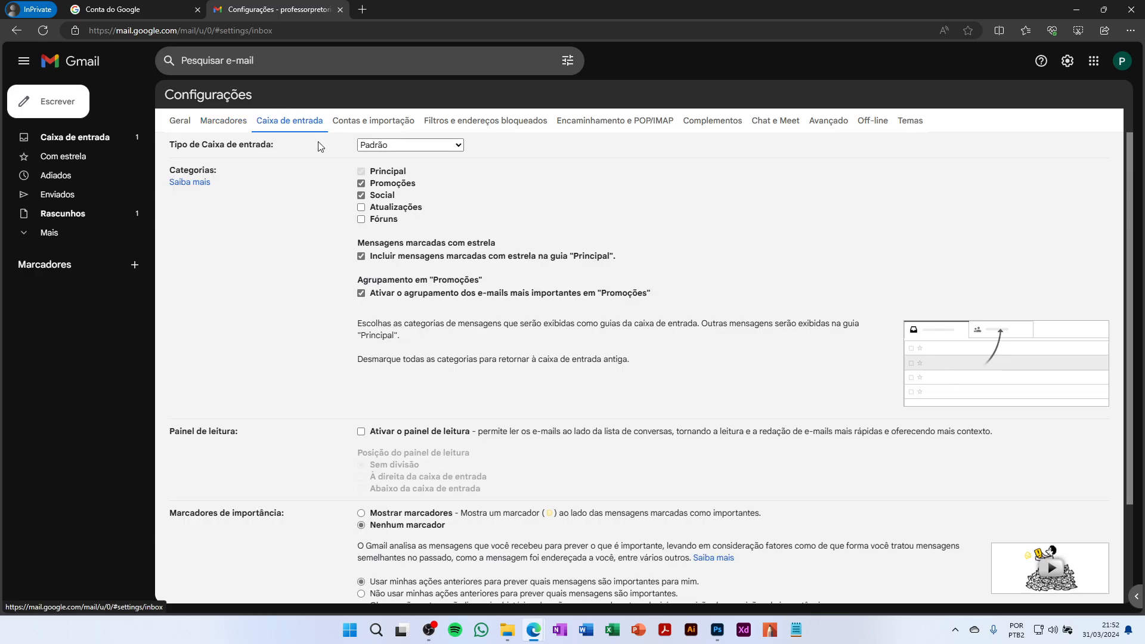
left_click(364, 130)
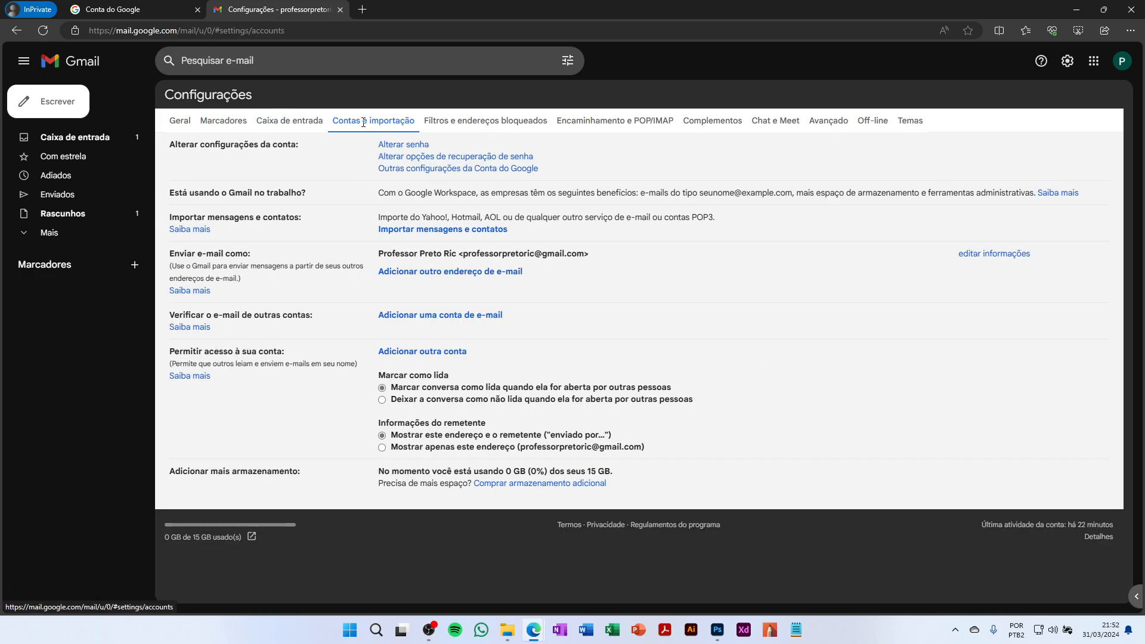
left_click(481, 122)
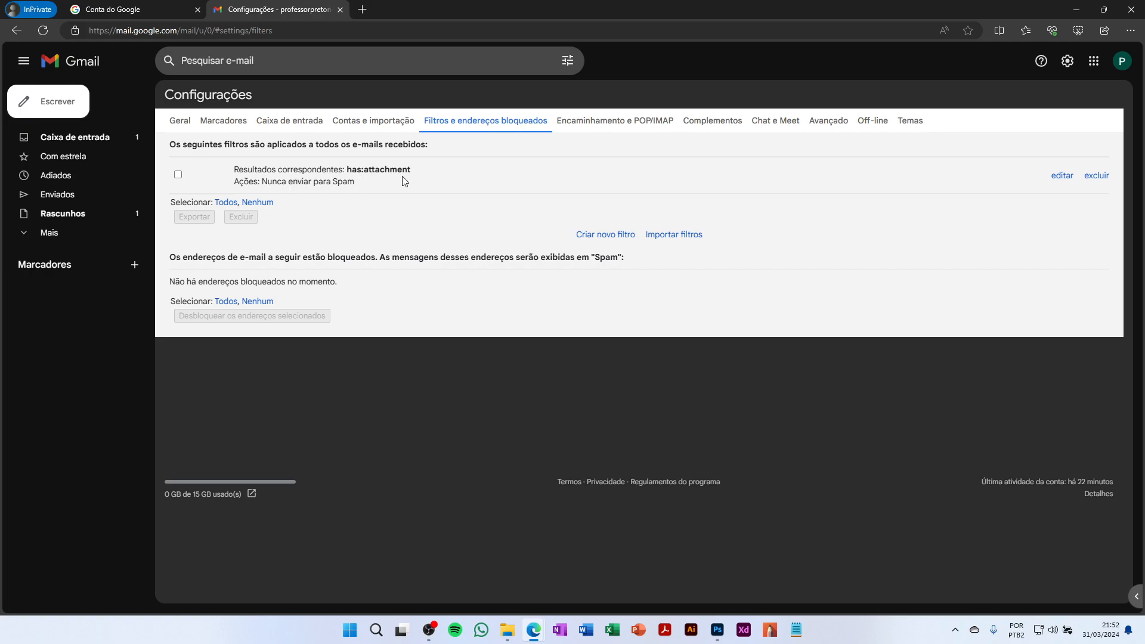
left_click(597, 122)
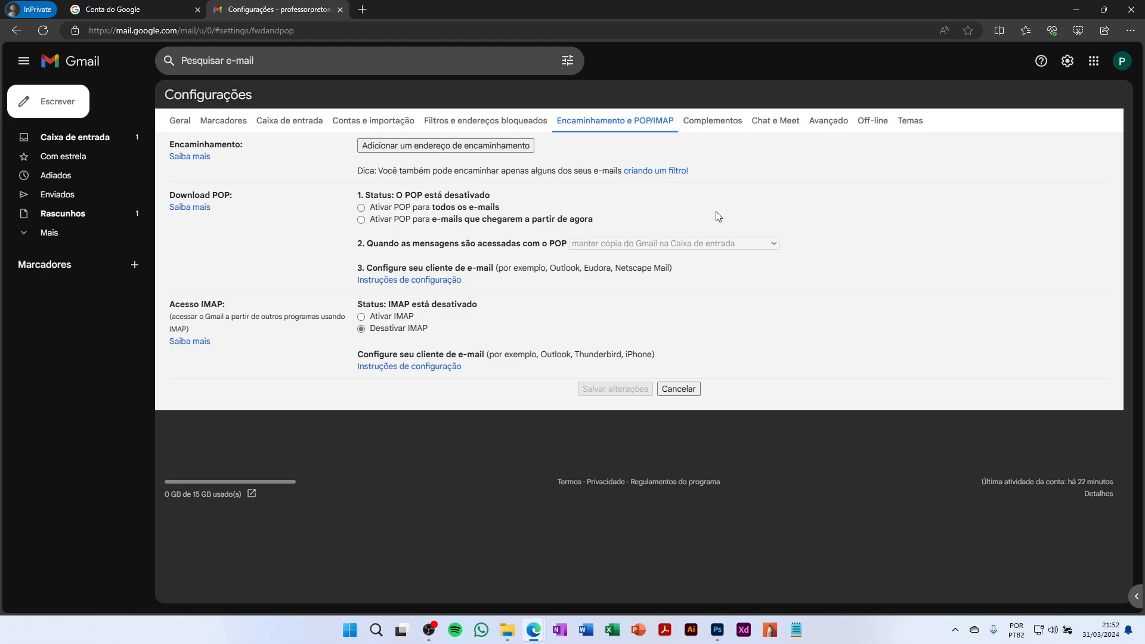
Go to the Temas tab and open the theme picker, closing it without choosing a theme
left_click(910, 121)
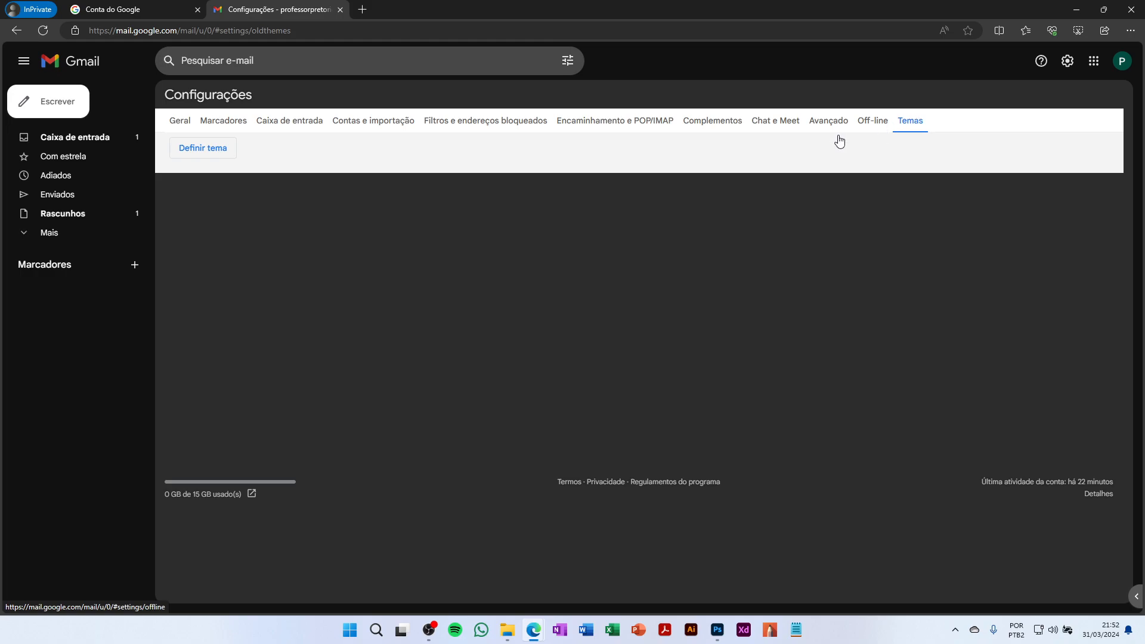
left_click(210, 149)
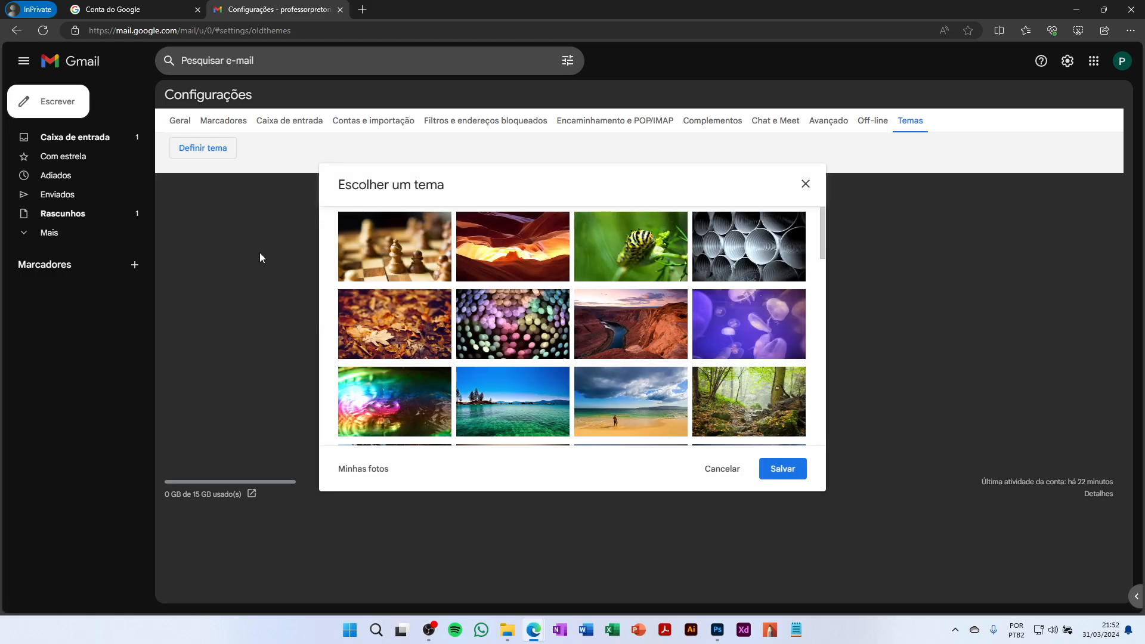
left_click(803, 189)
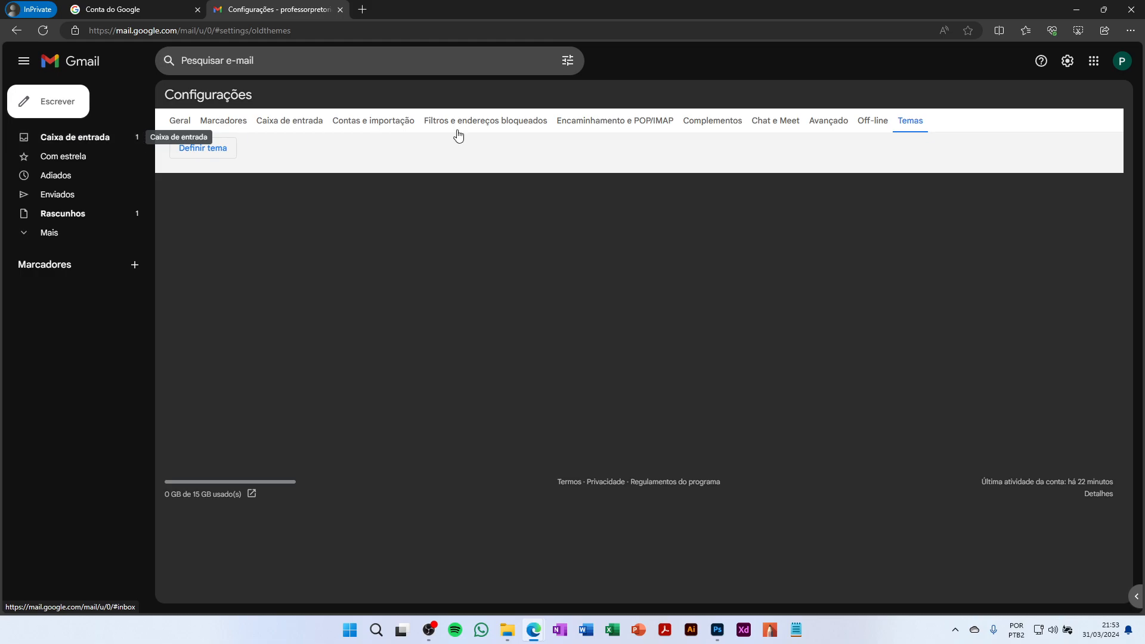
Look through the Google apps list
left_click(1094, 62)
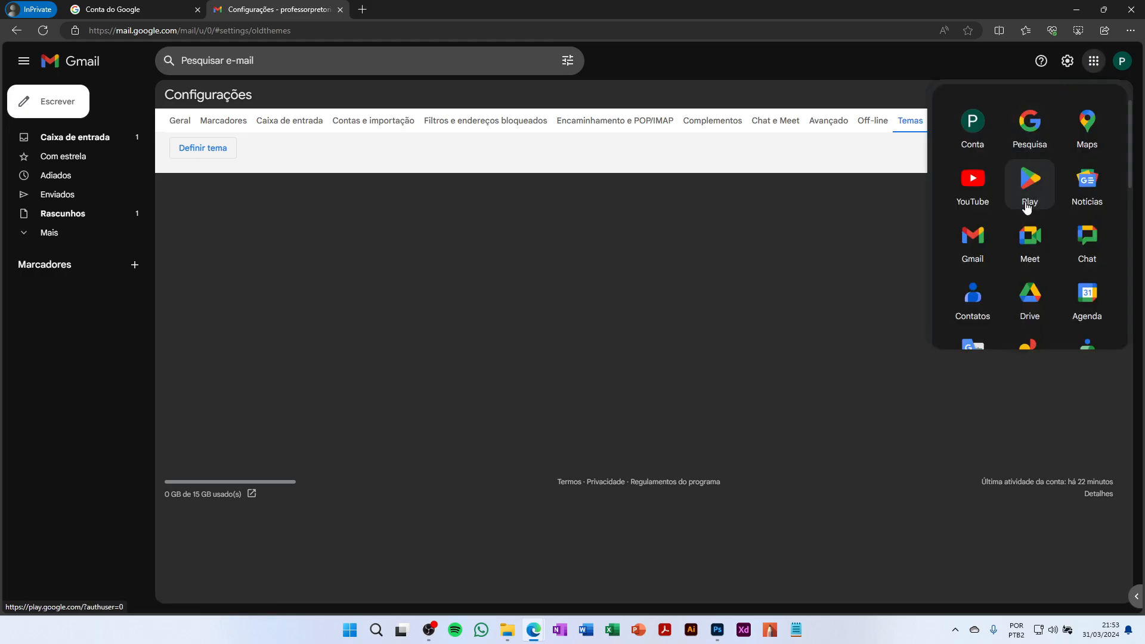
scroll(1027, 238, "down", 6)
scroll(1027, 255, "up", 4)
scroll(1026, 250, "up", 2)
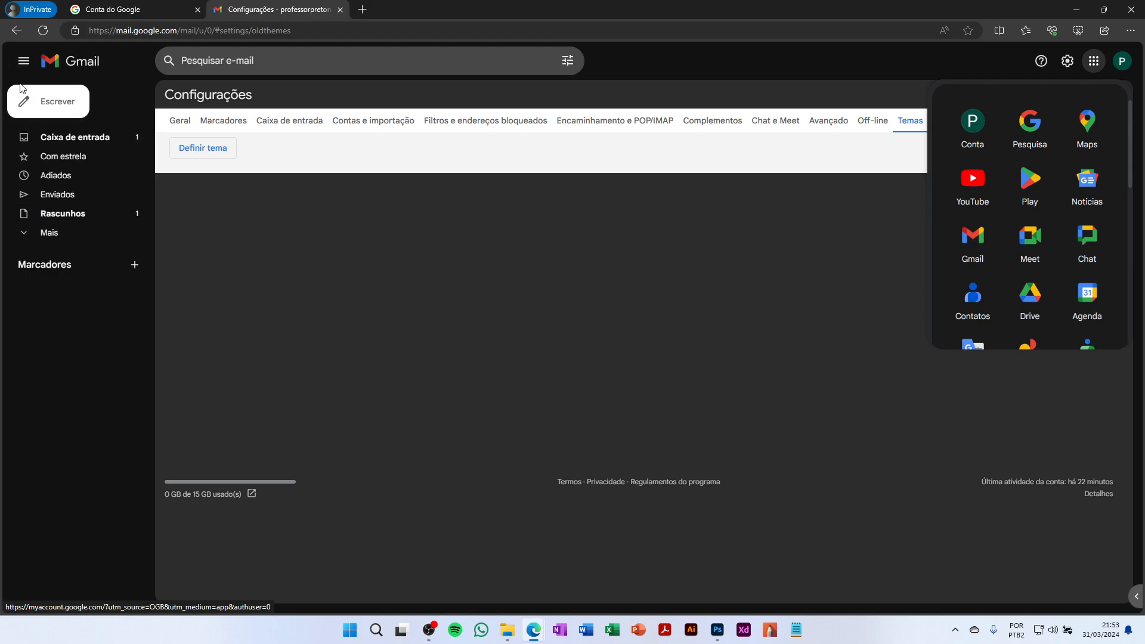
Expand Mais, open the empty Chats folder, and collapse and expand the sidebar twice
left_click(49, 237)
left_click(49, 279)
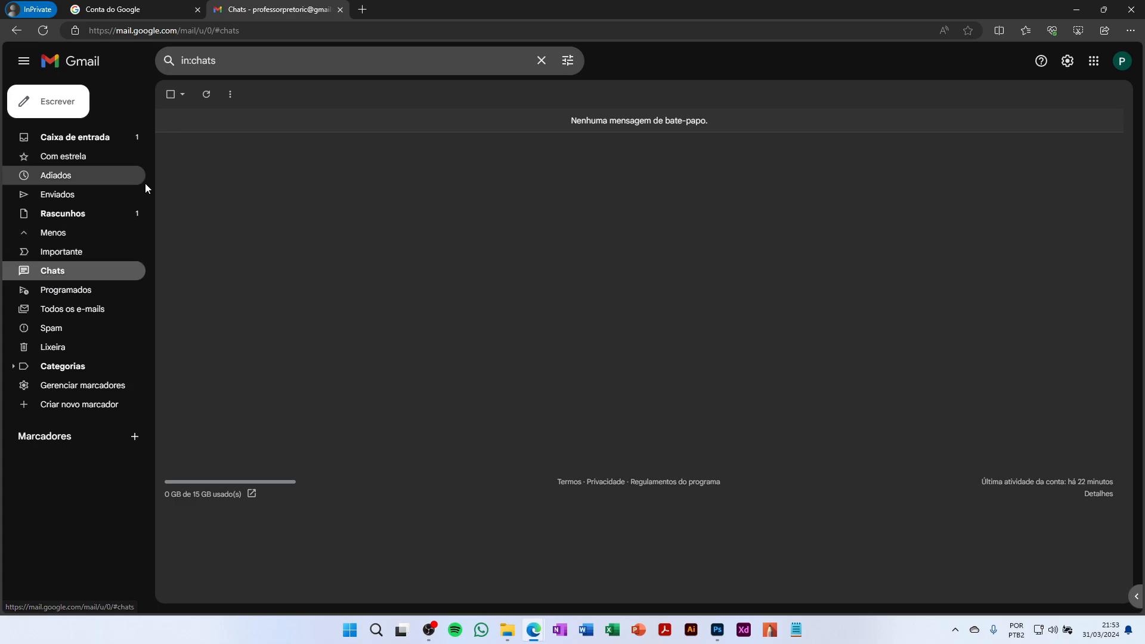
left_click(31, 68)
left_click(31, 67)
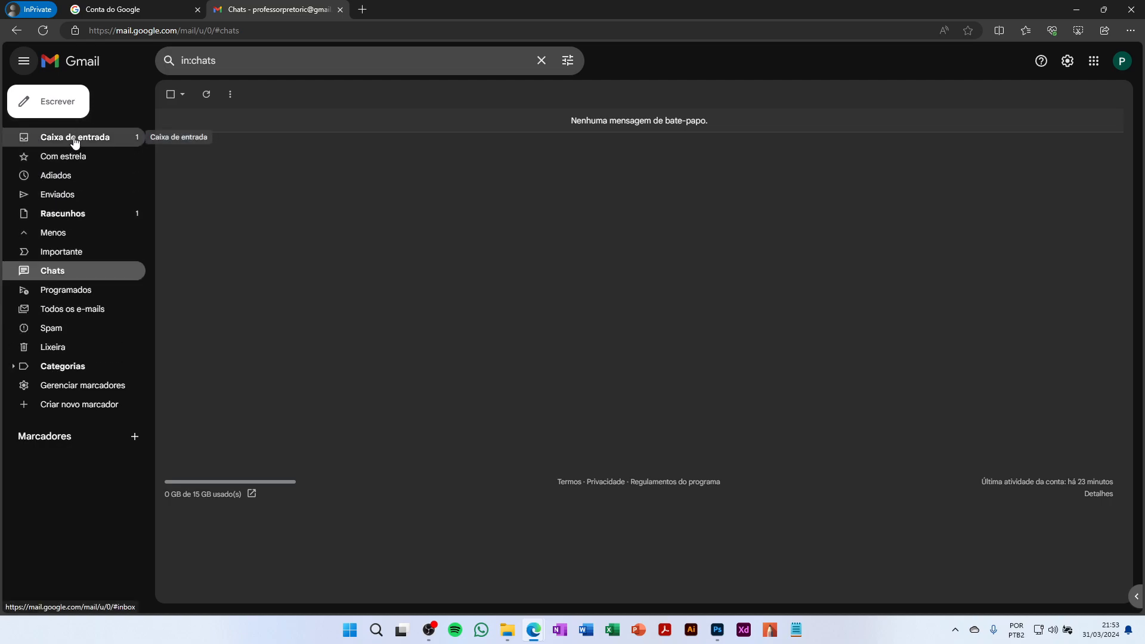
left_click(25, 63)
left_click(25, 63)
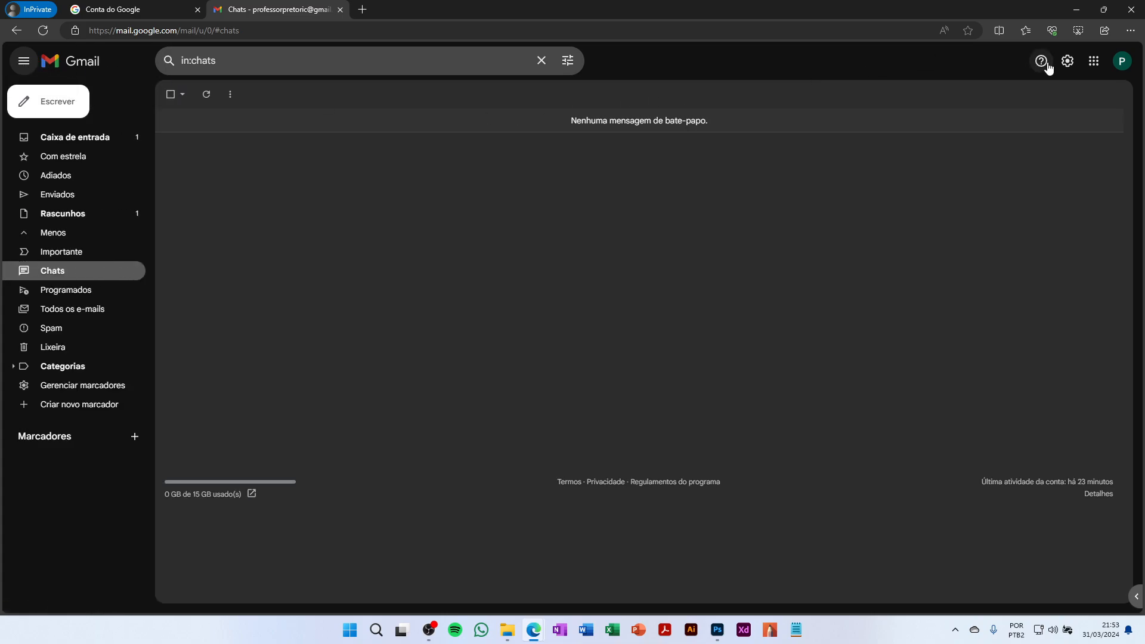
left_click(1093, 64)
Launch Google Chat in a new tab, then open and dismiss the Novo chat options
left_click(1085, 238)
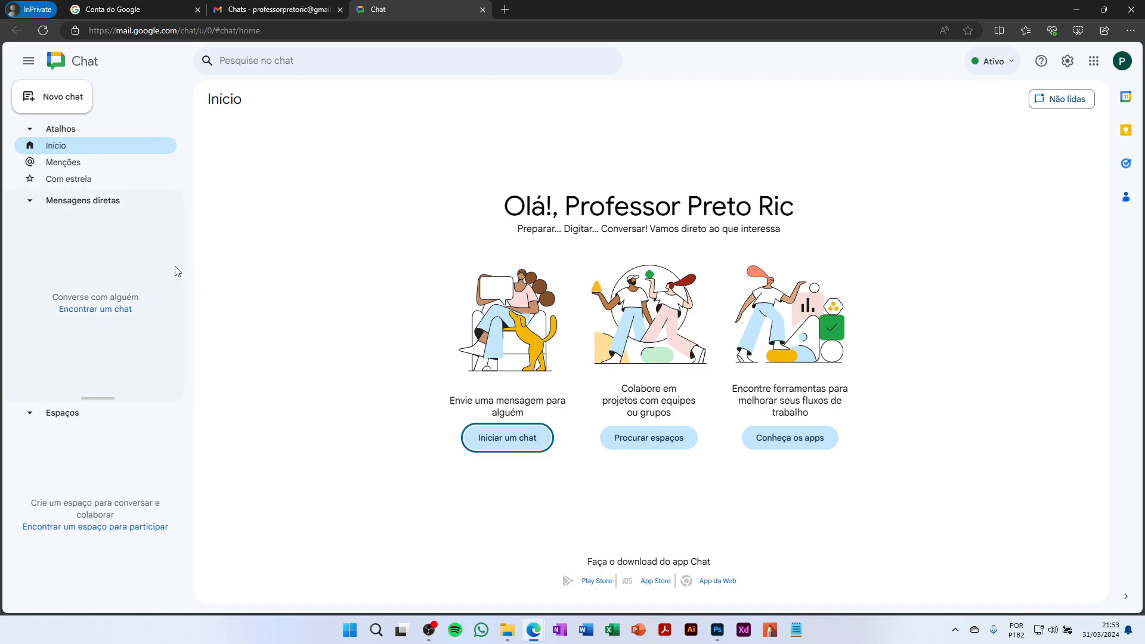
left_click(52, 99)
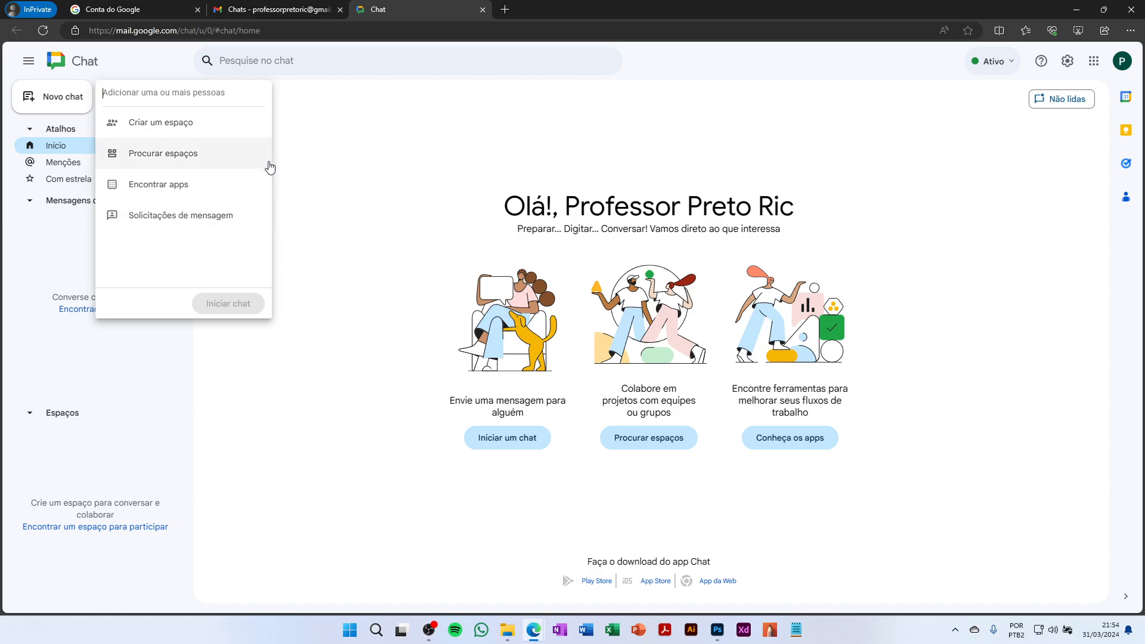
left_click(340, 169)
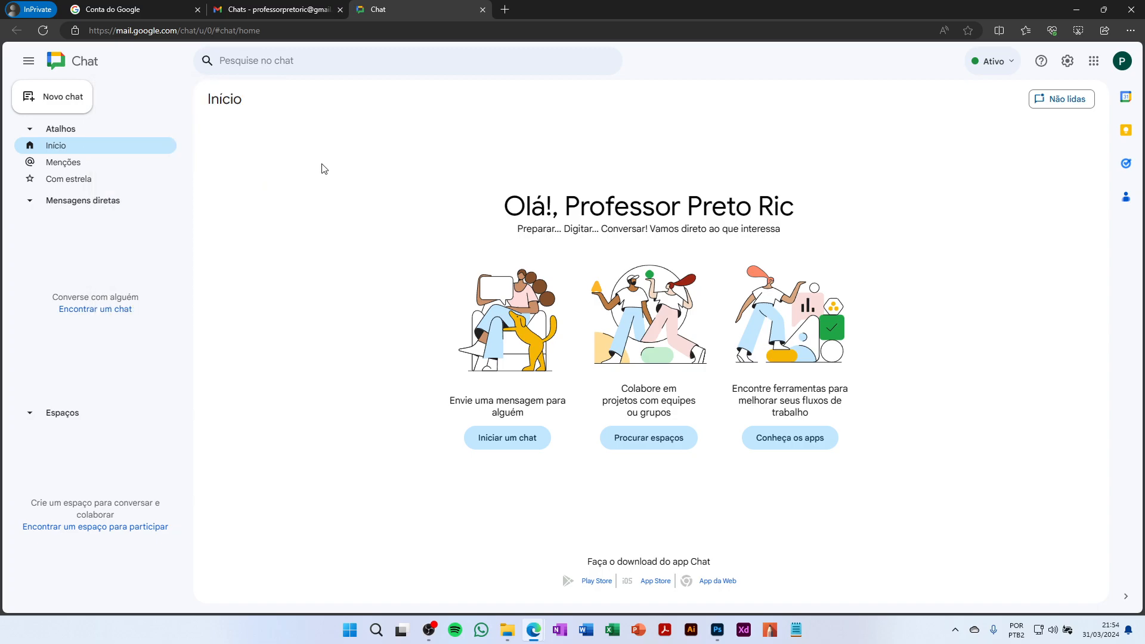